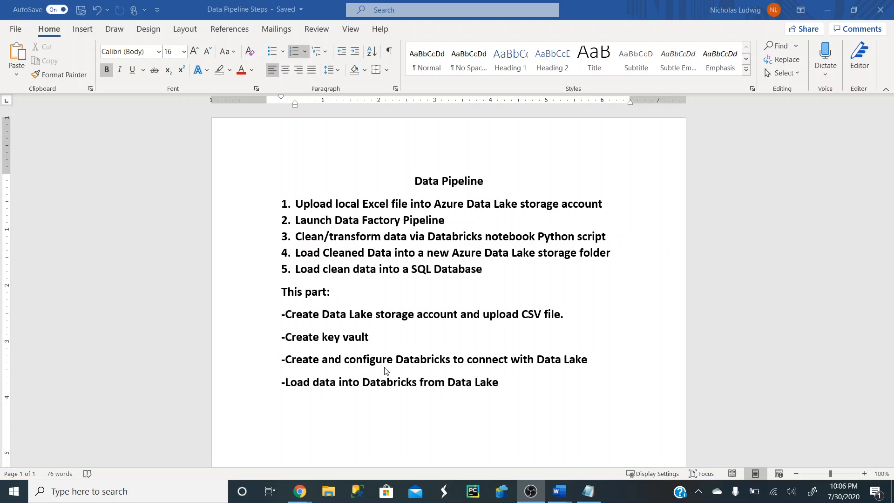
Step: Switch to the Azure portal, find Databricks in the Marketplace and start creating a new Azure Databricks Service
{"action": "left_click", "coordinate": [828, 9]}
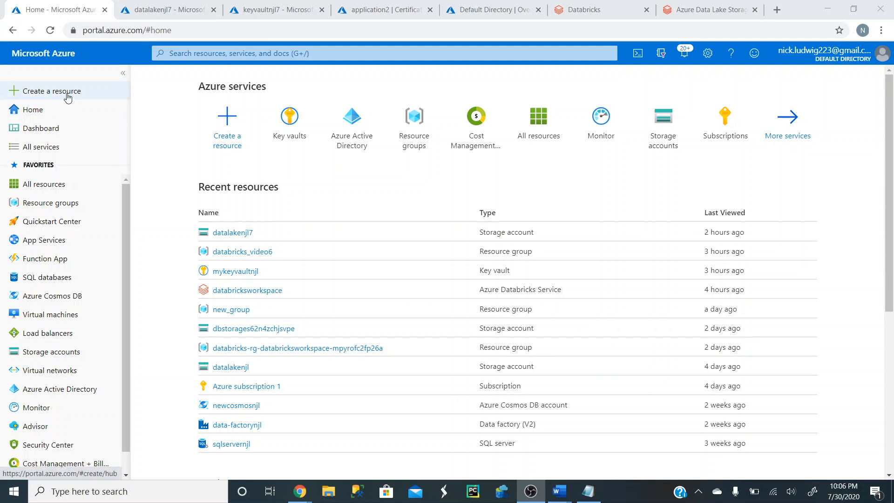
{"action": "left_click", "coordinate": [69, 92]}
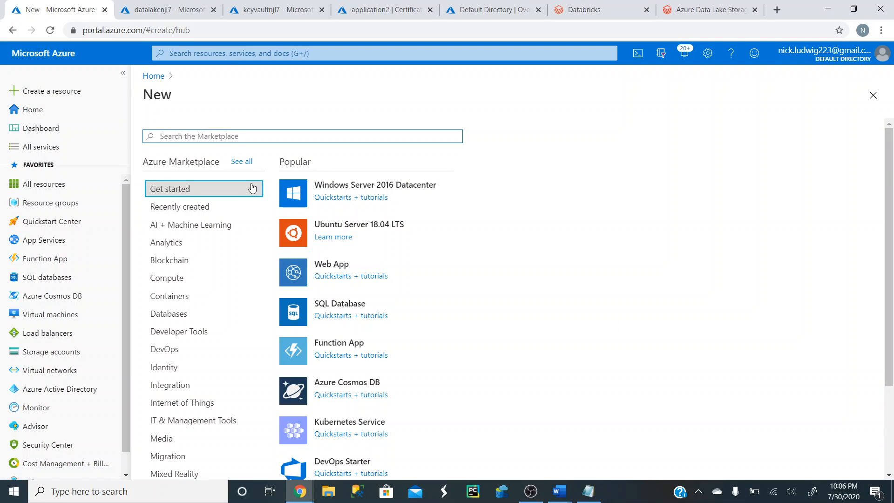
{"action": "type", "text": "databricks"}
{"action": "left_click", "coordinate": [207, 161]}
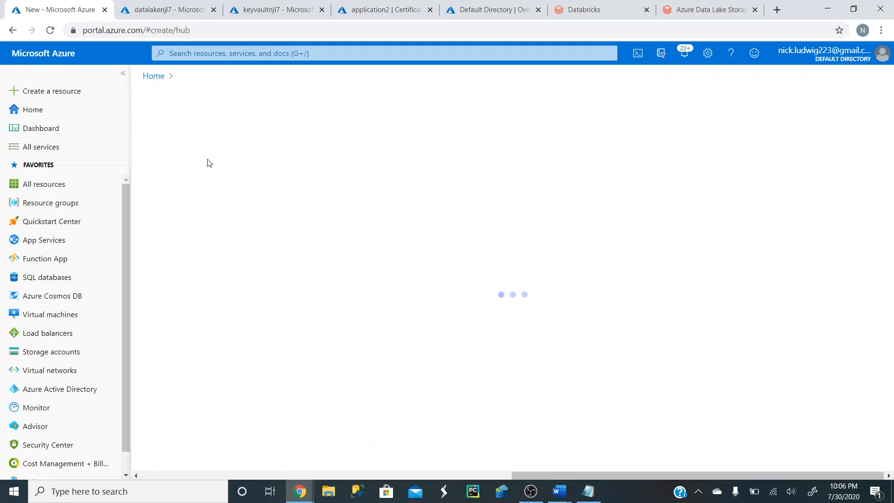
{"action": "left_click", "coordinate": [249, 177]}
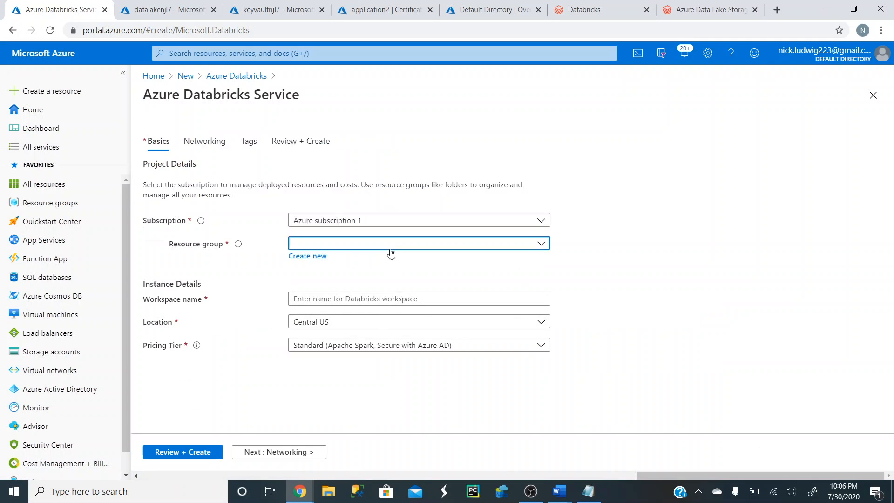
Step: Fill in the workspace basics with resource group databricks_video8, name databricksnjl555 and the Trial (Premium - 14-Days Free DBUs) pricing tier
{"action": "left_click", "coordinate": [391, 247]}
{"action": "left_click", "coordinate": [345, 339]}
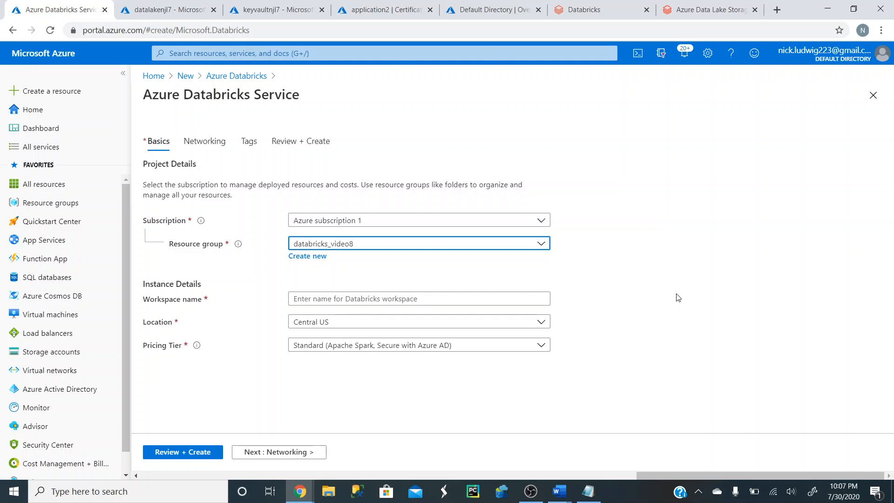
{"action": "left_click", "coordinate": [357, 298]}
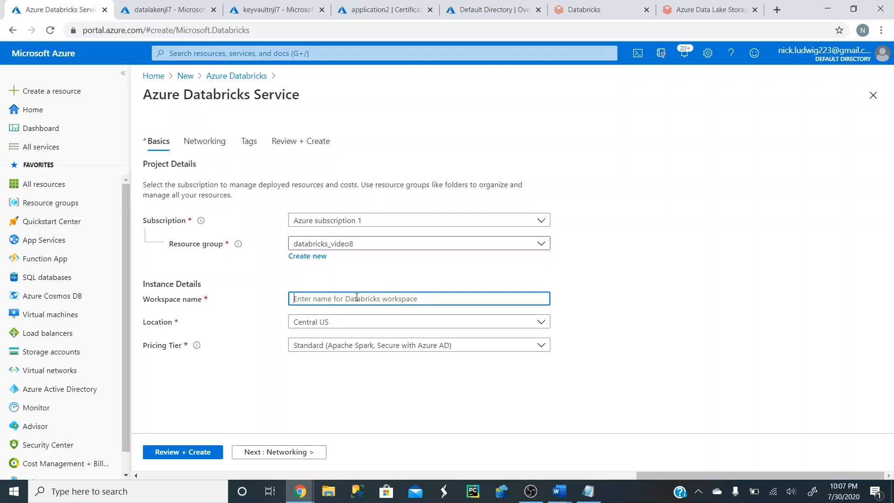
{"action": "type", "text": "databricksnjl555"}
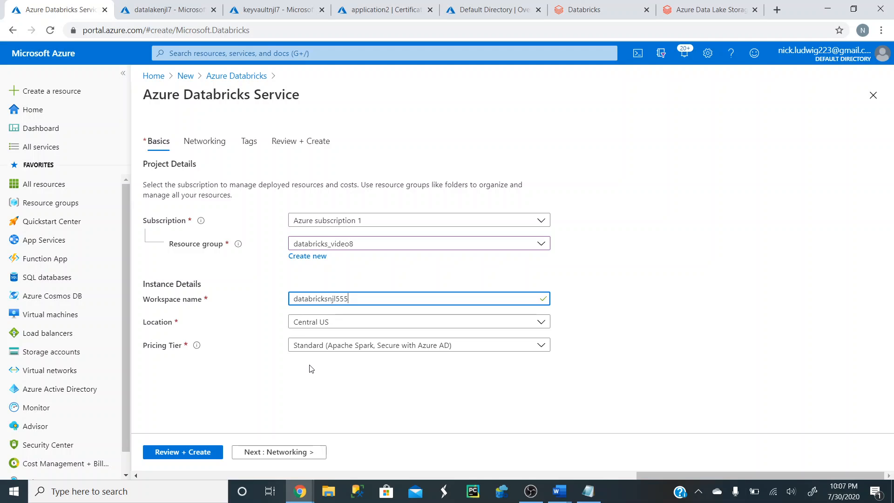
{"action": "left_click", "coordinate": [311, 345]}
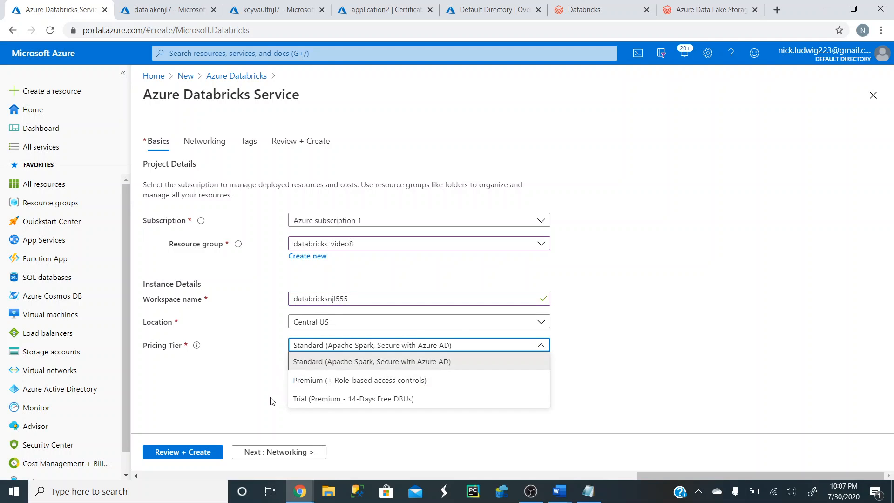
{"action": "left_click", "coordinate": [334, 402]}
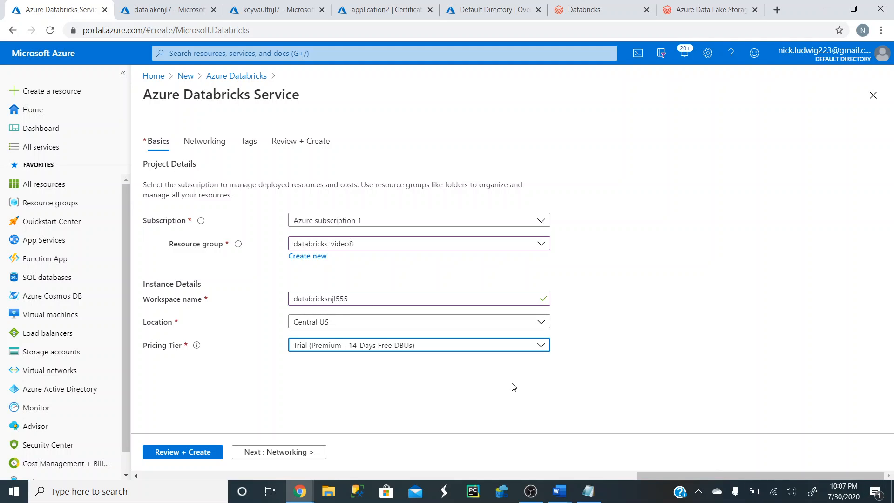
{"action": "left_click", "coordinate": [369, 350]}
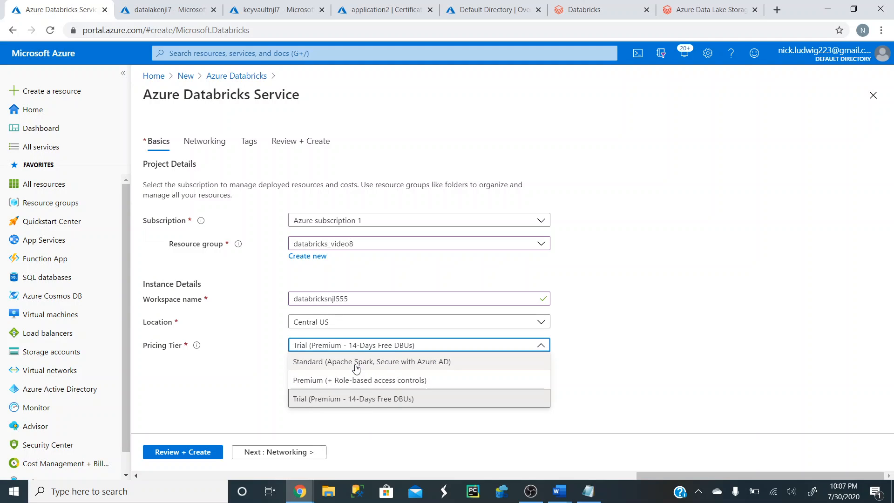
{"action": "left_click", "coordinate": [353, 402]}
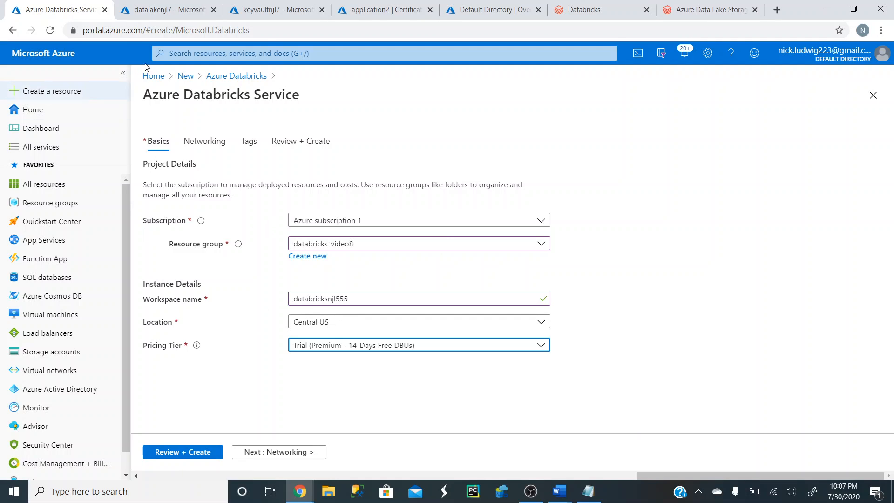
Step: Search the Azure portal for databricks
{"action": "left_click", "coordinate": [264, 54]}
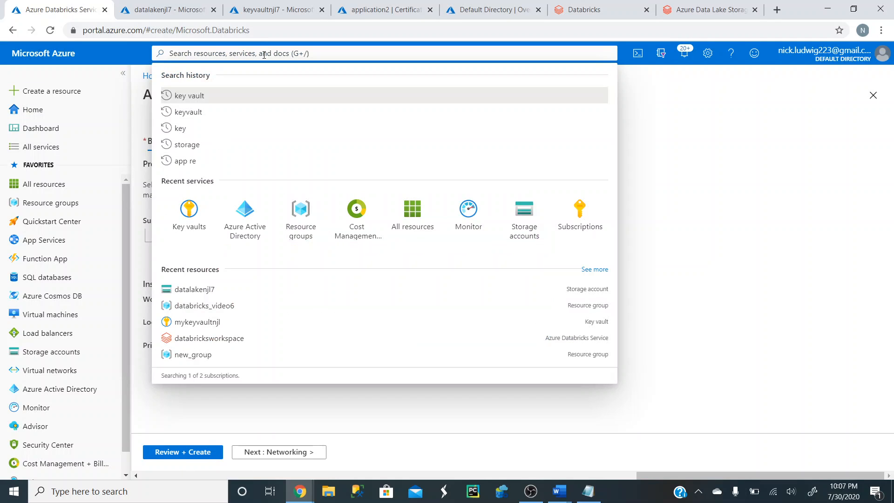
{"action": "type", "text": "databr"}
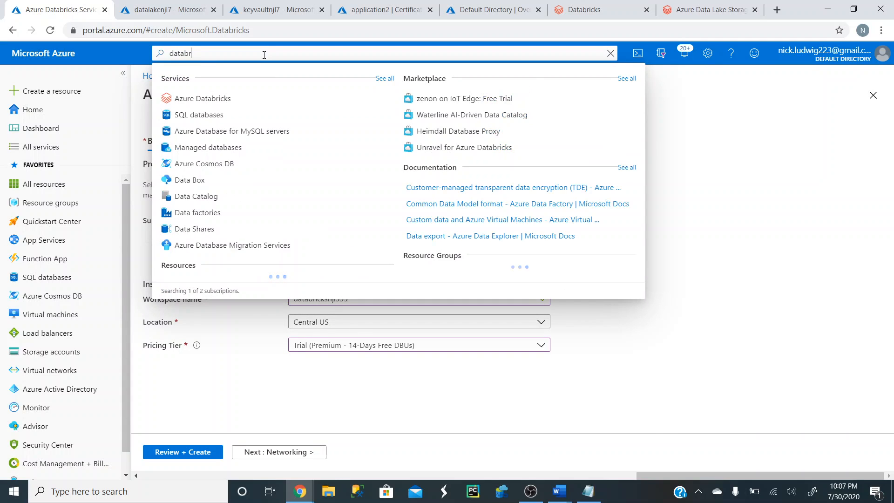
{"action": "type", "text": "icks"}
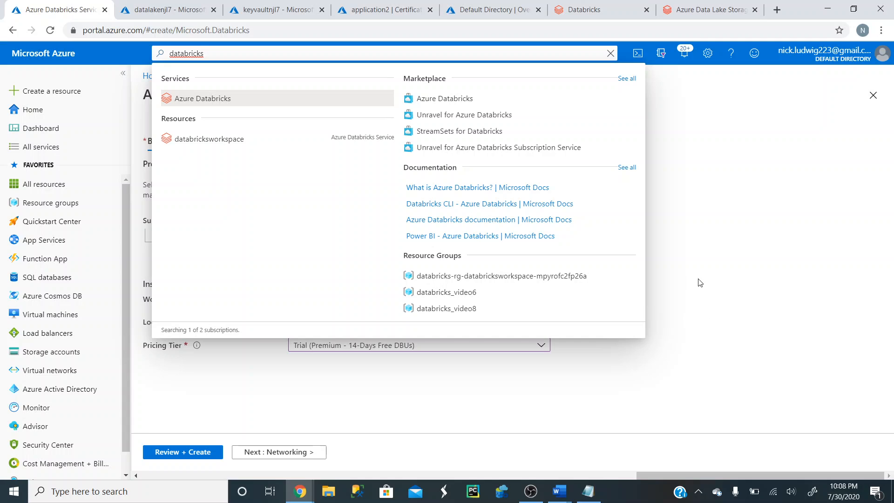
Step: Switch to the open Databricks workspace and start the existing cluster new_cluster
{"action": "left_click", "coordinate": [583, 13]}
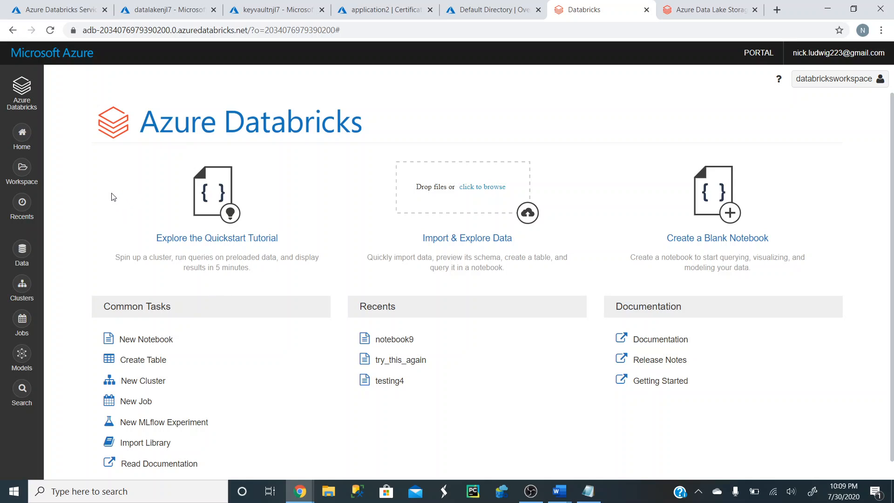
{"action": "left_click", "coordinate": [23, 290]}
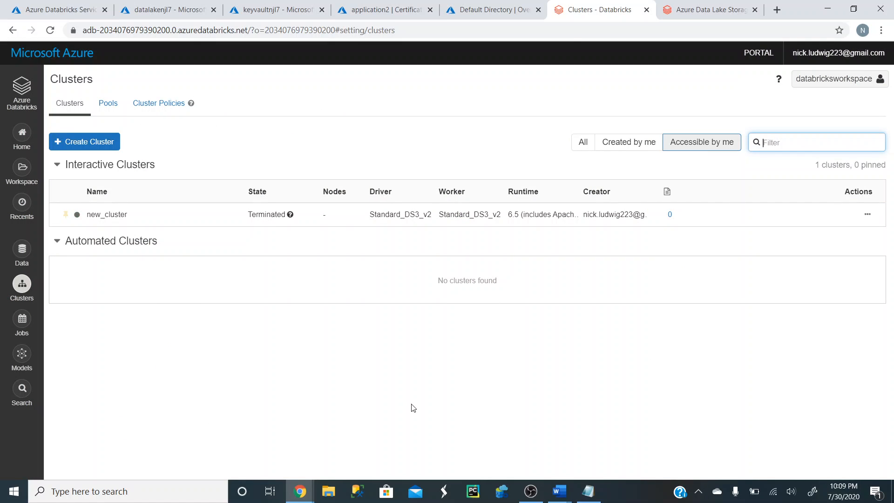
{"action": "left_click", "coordinate": [214, 223]}
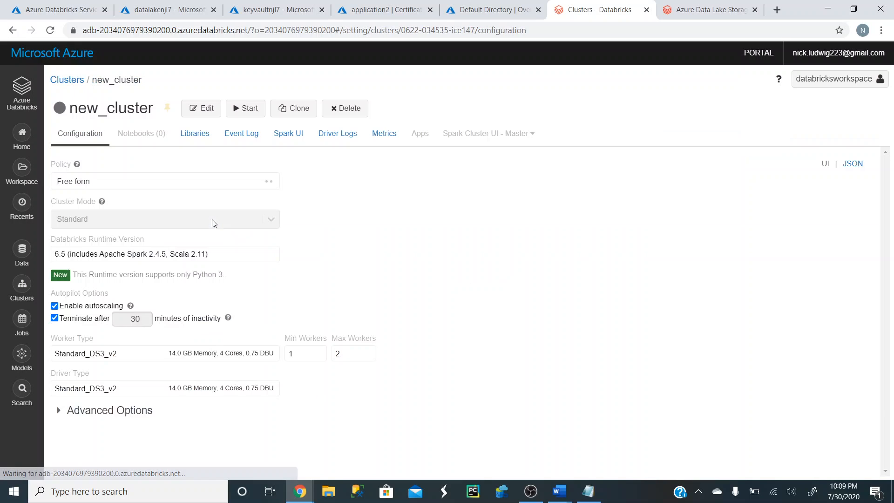
{"action": "left_click", "coordinate": [246, 109]}
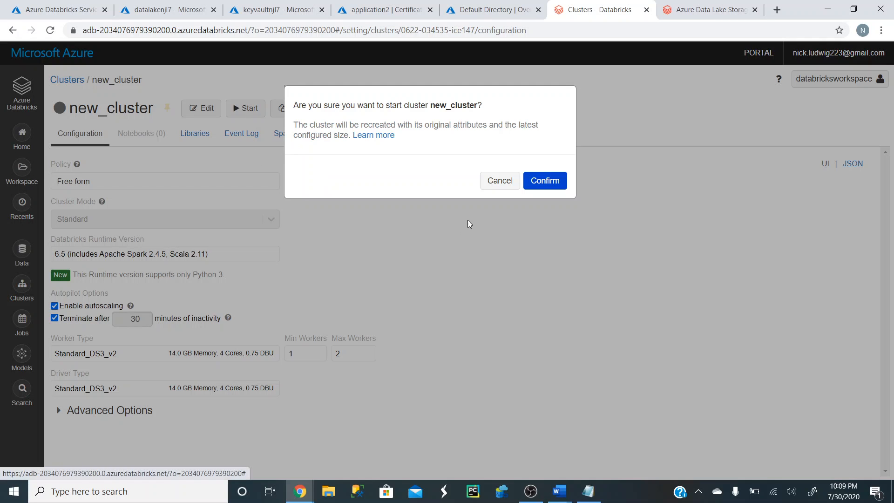
{"action": "left_click", "coordinate": [536, 188]}
Step: Return to the cluster list and open the form for creating a new cluster
{"action": "left_click", "coordinate": [21, 287]}
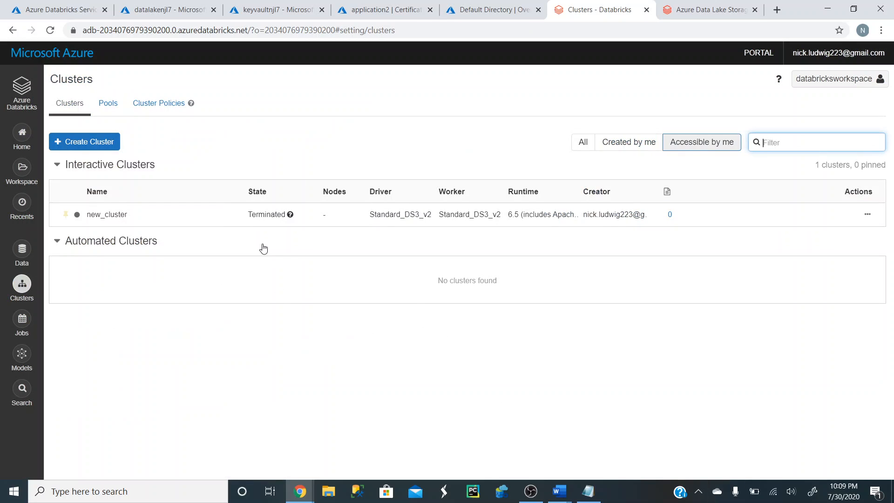
{"action": "left_click", "coordinate": [104, 143]}
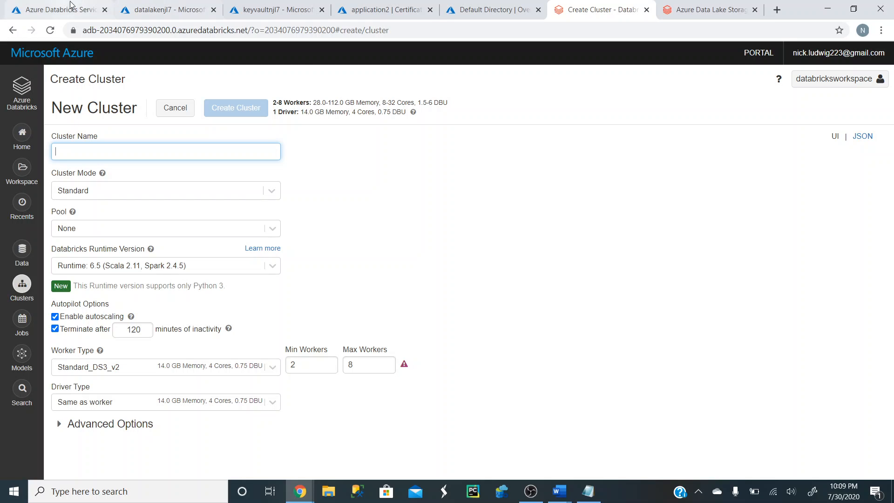
Step: Go back to the Azure portal home page, discarding the unsaved Databricks service form
{"action": "left_click", "coordinate": [60, 11]}
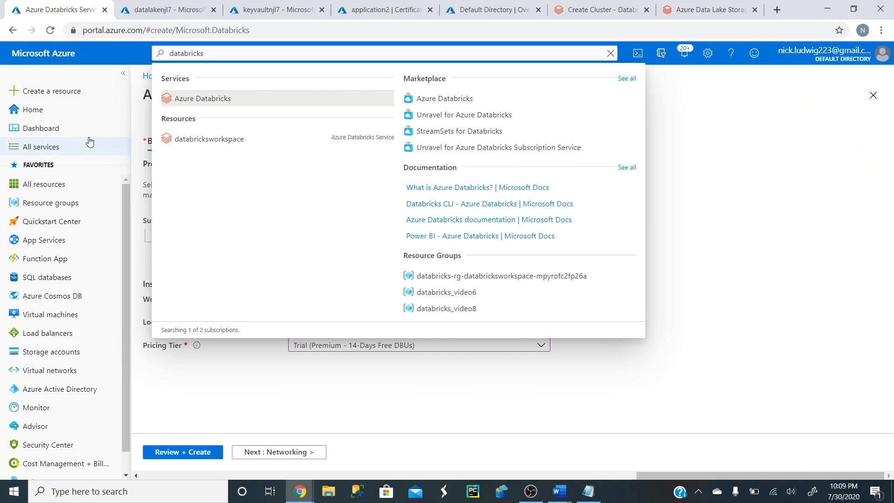
{"action": "left_click", "coordinate": [29, 111]}
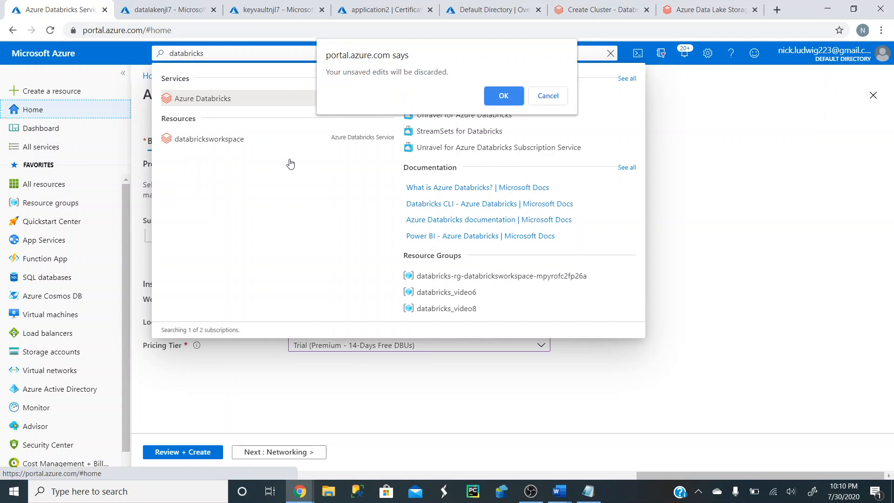
{"action": "left_click", "coordinate": [493, 102]}
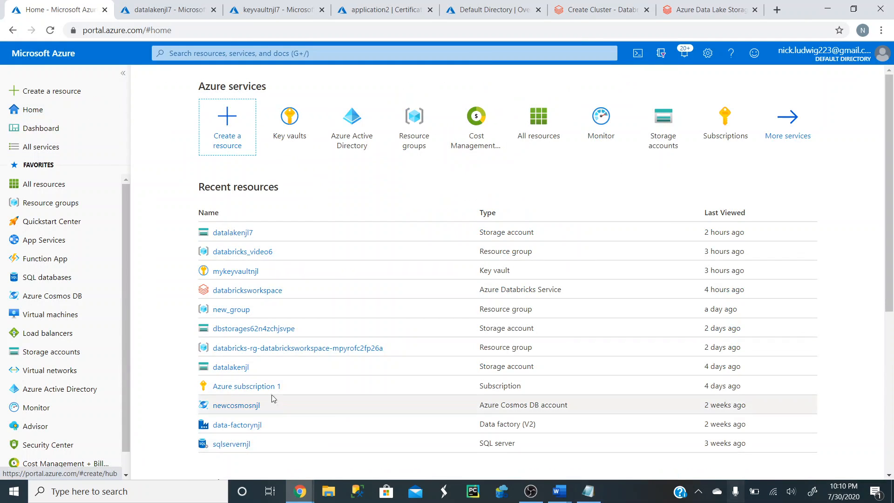
{"action": "mouse_move", "coordinate": [72, 465]}
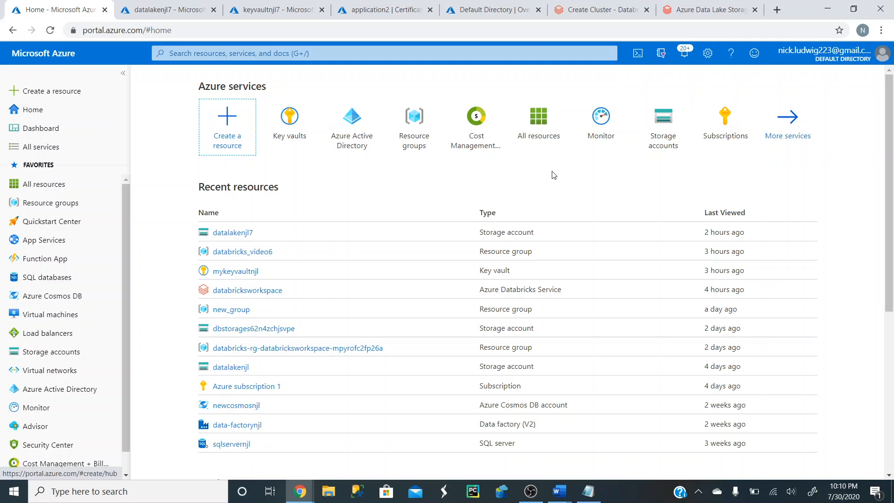
Step: In the Databricks workspace, name the new cluster thenewcluster, choose Standard cluster mode and keep runtime 6.5 (Scala 2.11, Spark 2.4.5)
{"action": "left_click", "coordinate": [600, 14]}
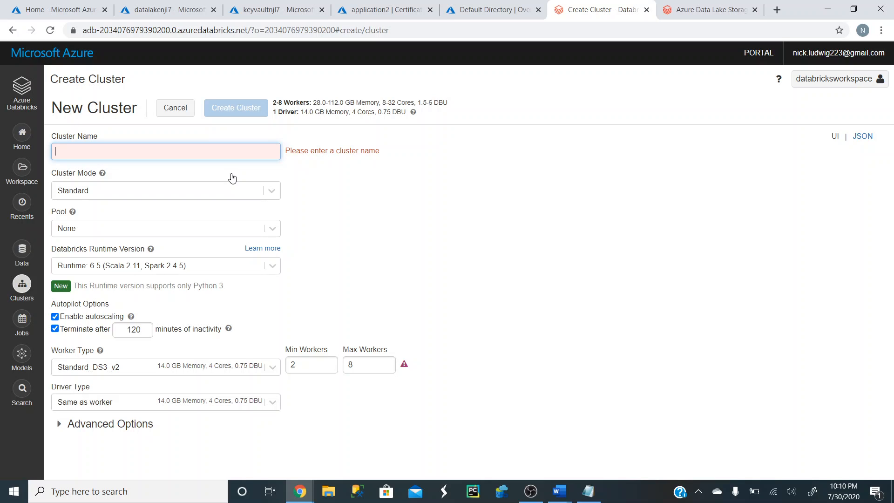
{"action": "type", "text": "thenewclu"}
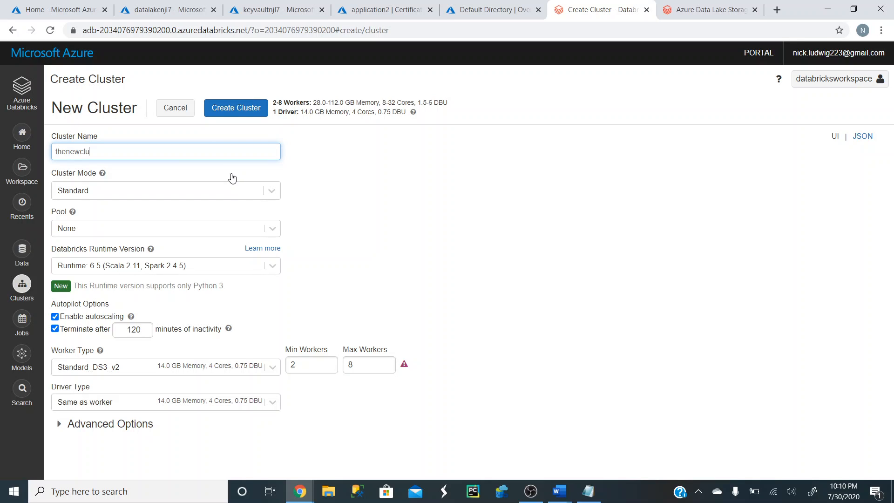
{"action": "type", "text": "ster"}
{"action": "left_click", "coordinate": [266, 198]}
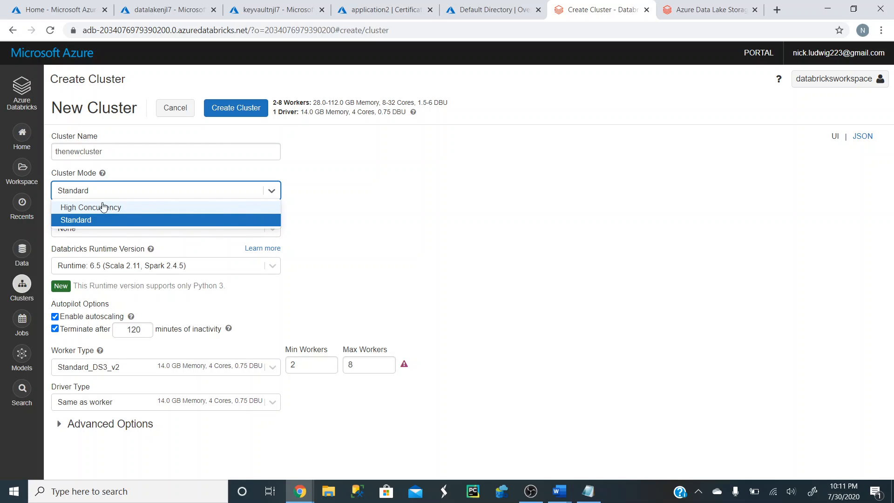
{"action": "left_click", "coordinate": [105, 221]}
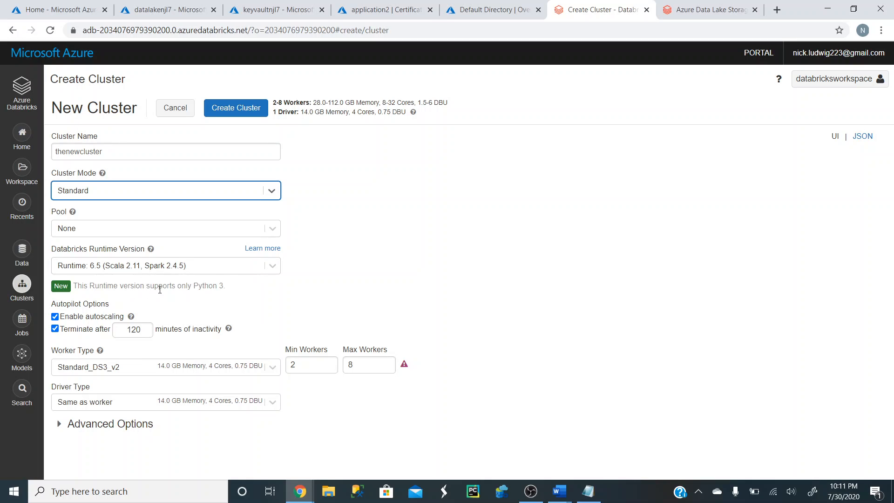
{"action": "left_click", "coordinate": [272, 266]}
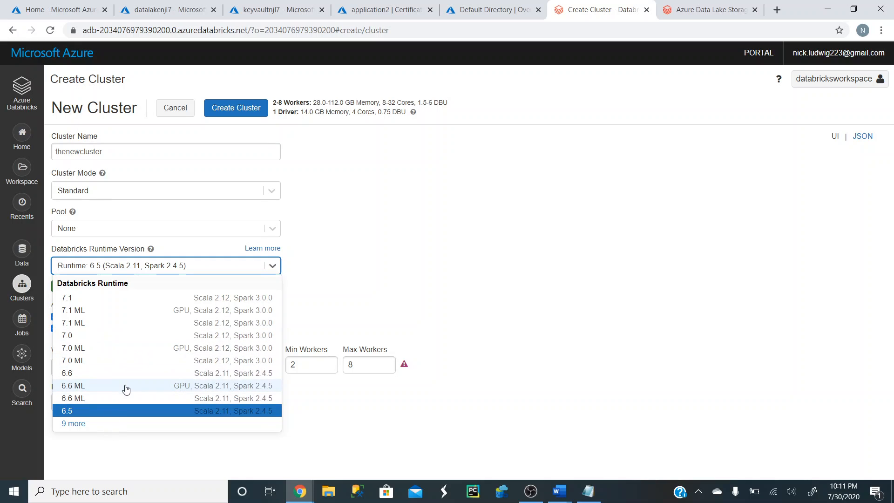
{"action": "left_click", "coordinate": [331, 294]}
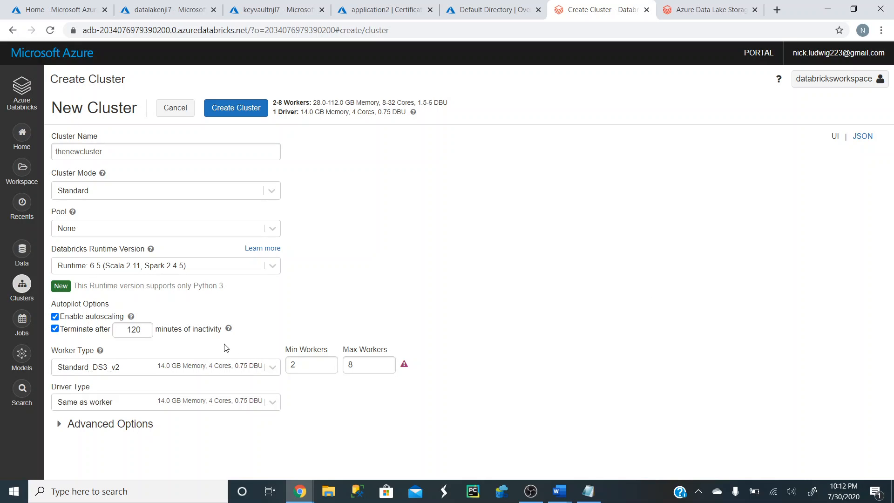
Step: Keep Standard_DS3_v2 as the worker type and set the minimum workers to 1 and maximum workers to 2
{"action": "left_click", "coordinate": [271, 368]}
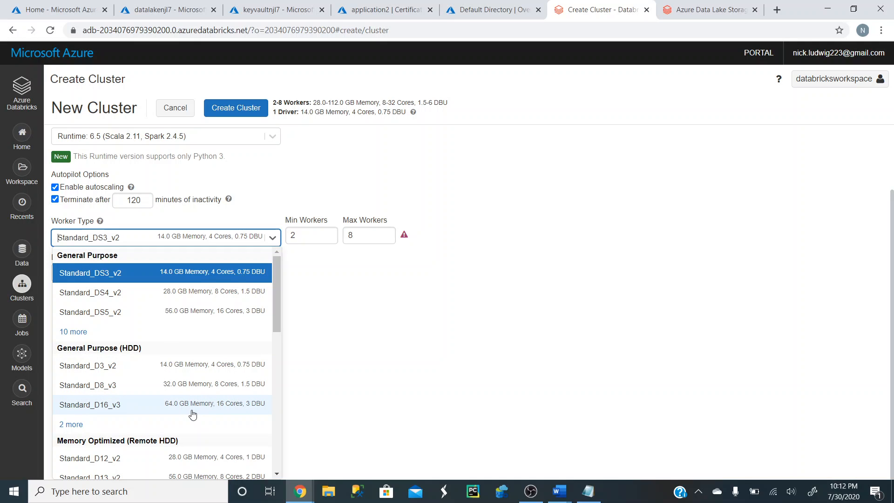
{"action": "left_click", "coordinate": [272, 236]}
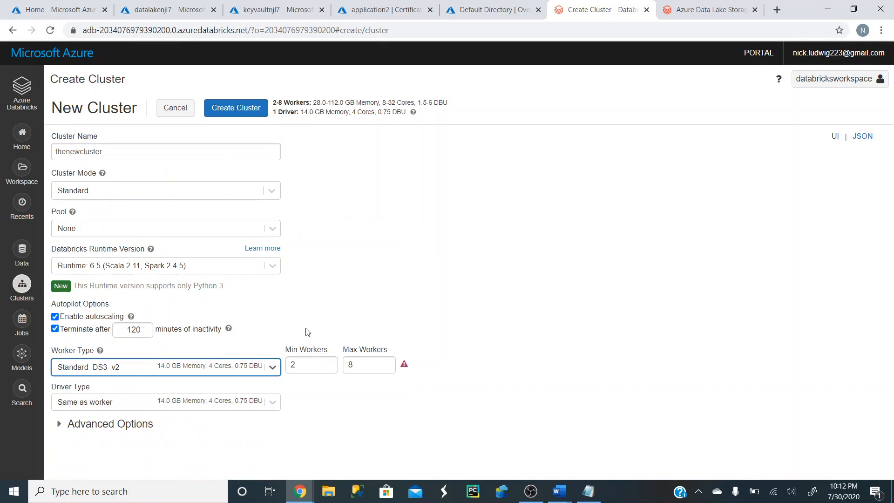
{"action": "key", "text": "Tab"}
{"action": "type", "text": "1"}
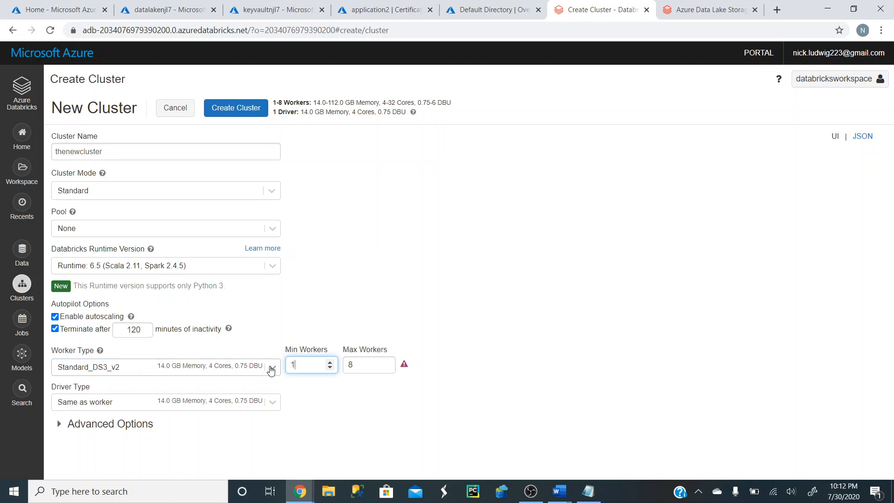
{"action": "key", "text": "Tab"}
{"action": "type", "text": "2"}
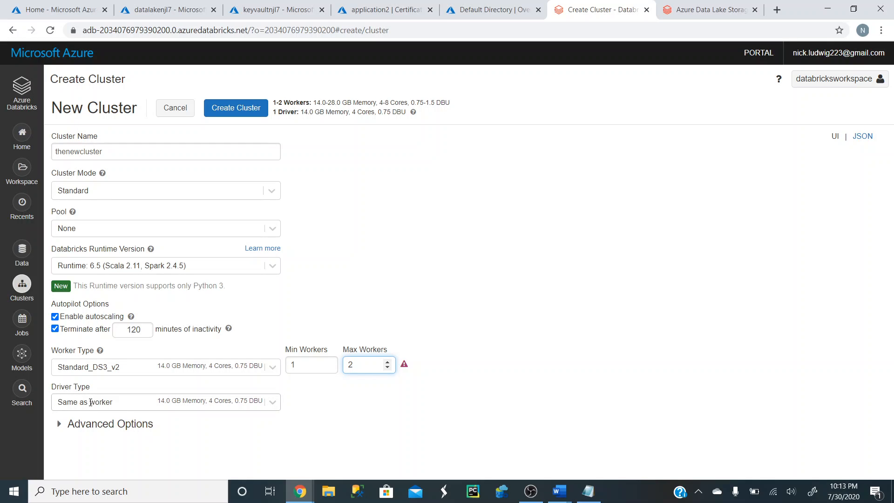
Step: Keep the driver type as Same as worker and enable Azure Data Lake credential passthrough for user-level data access in the advanced cluster options
{"action": "left_click", "coordinate": [272, 403]}
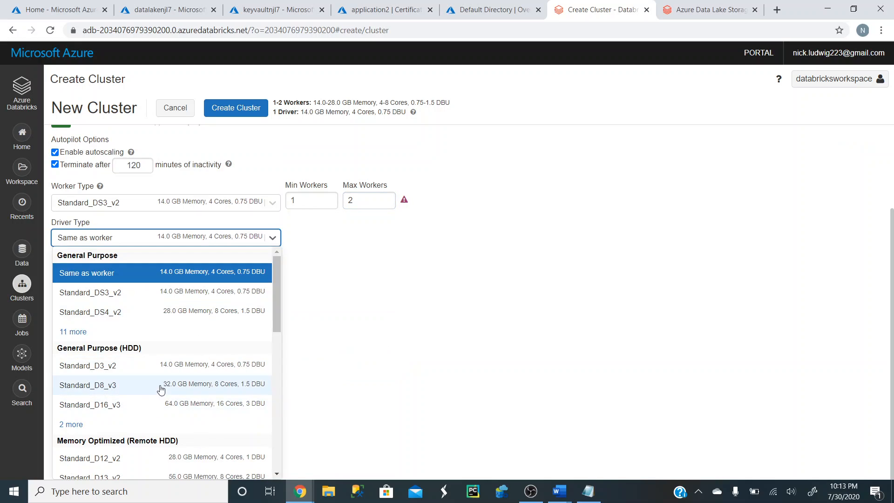
{"action": "left_click", "coordinate": [269, 272]}
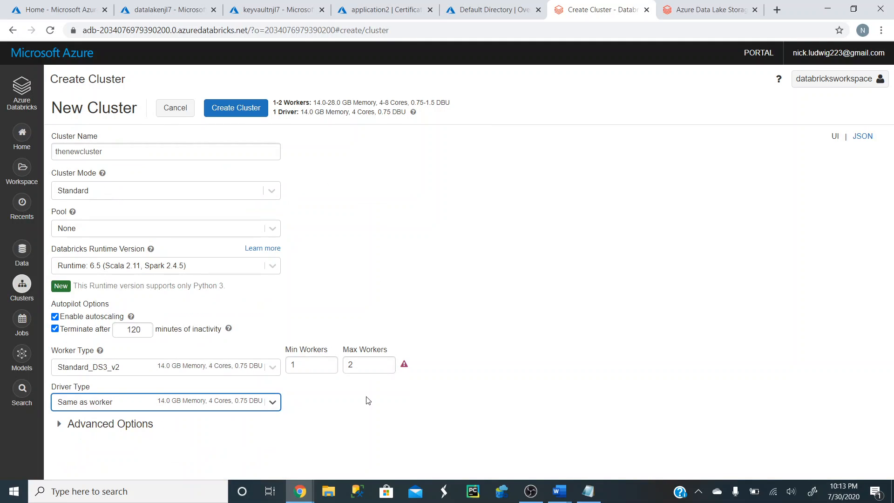
{"action": "left_click", "coordinate": [391, 415]}
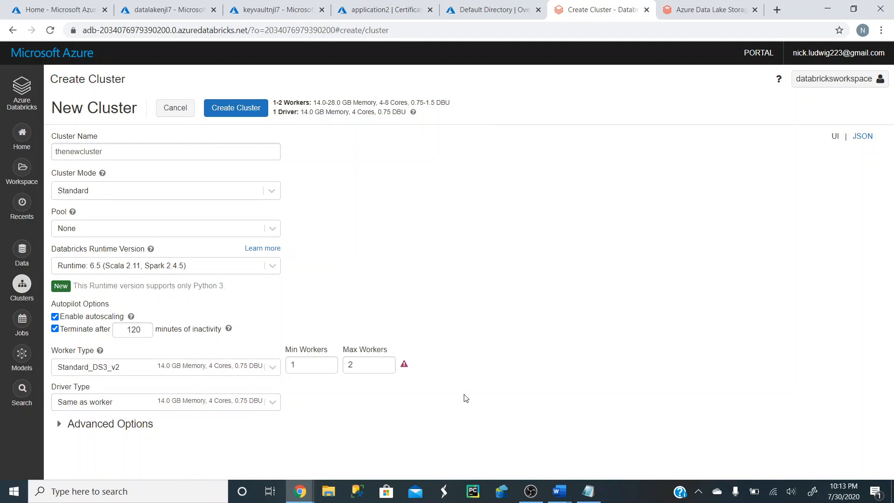
{"action": "left_click", "coordinate": [102, 428]}
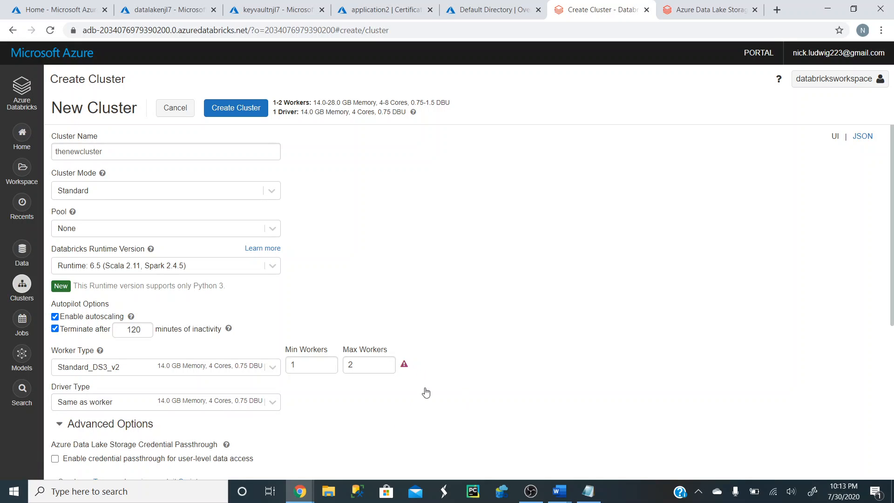
{"action": "scroll", "coordinate": [451, 368], "scroll_direction": "down", "scroll_amount": 4}
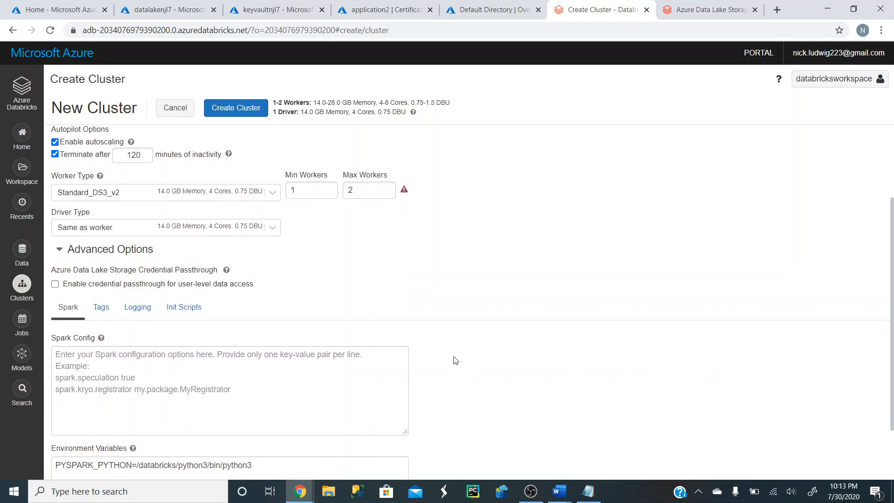
{"action": "left_click", "coordinate": [55, 284]}
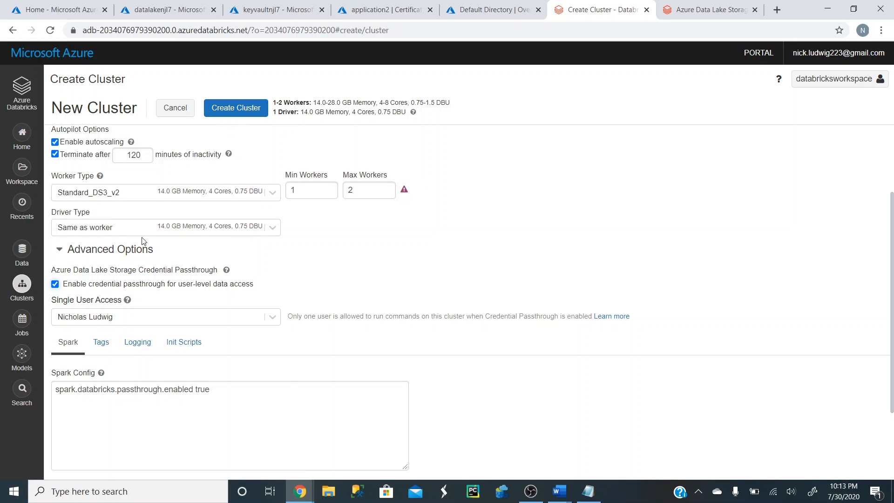
Step: Leave the unsaved cluster form and open the configuration of the existing cluster new_cluster
{"action": "left_click", "coordinate": [43, 283]}
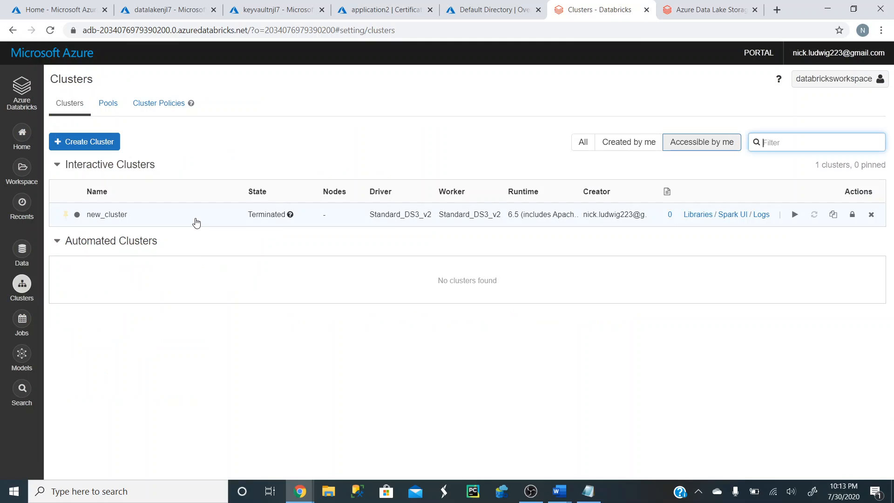
{"action": "left_click", "coordinate": [197, 222]}
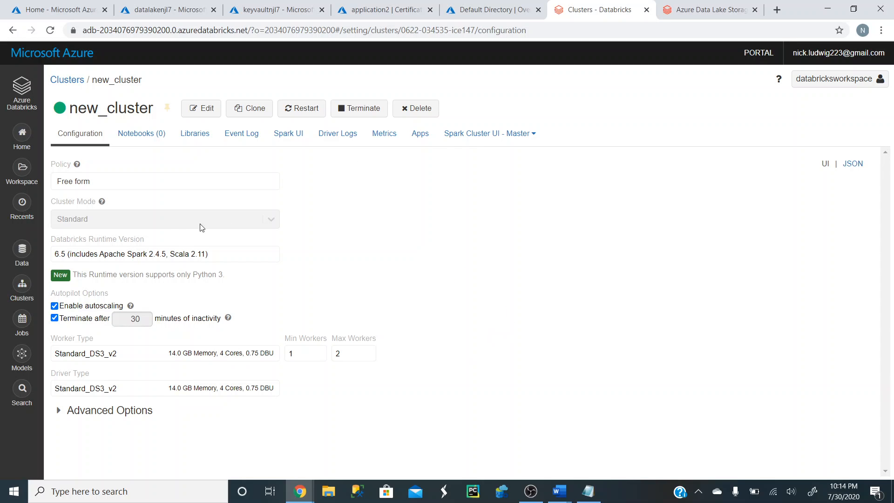
Step: Go to the personal folder in the Databricks workspace and start creating a new notebook there
{"action": "left_click", "coordinate": [23, 173]}
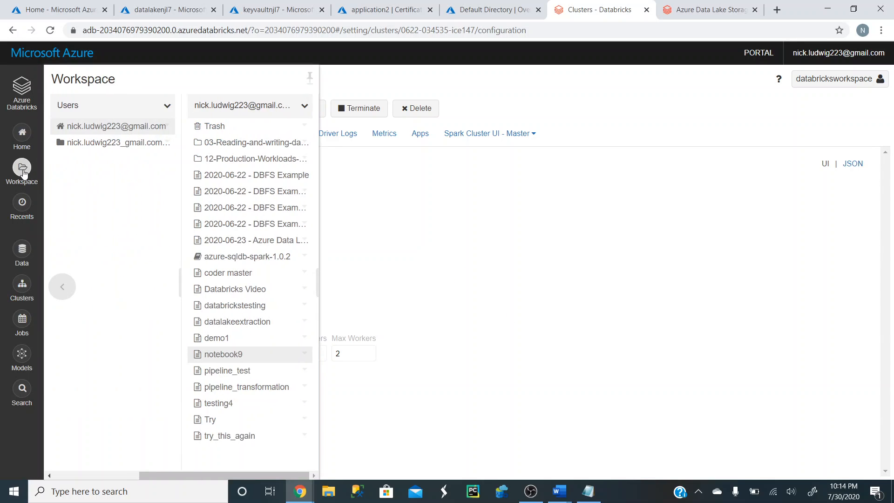
{"action": "left_click", "coordinate": [21, 93]}
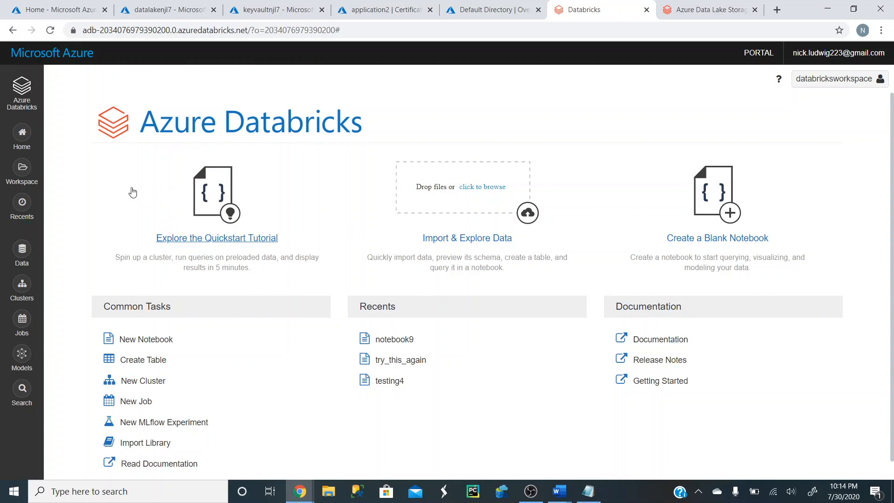
{"action": "left_click", "coordinate": [23, 181]}
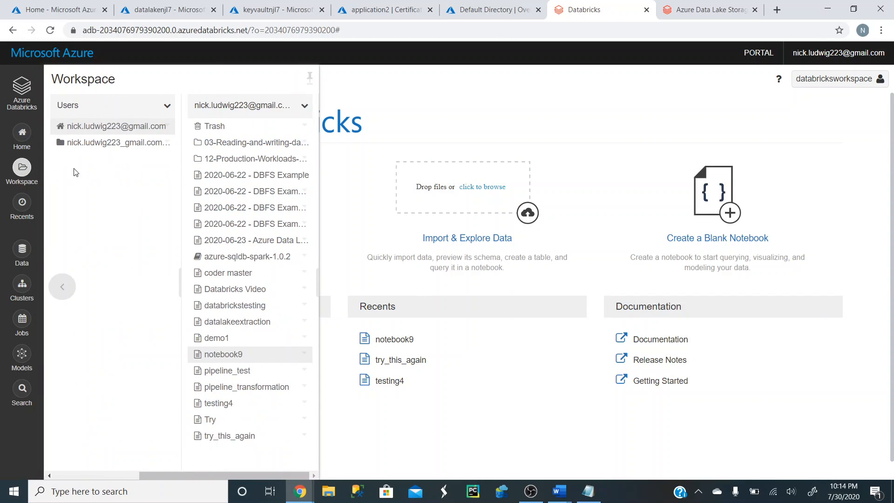
{"action": "right_click", "coordinate": [229, 462]}
{"action": "mouse_move", "coordinate": [248, 413]}
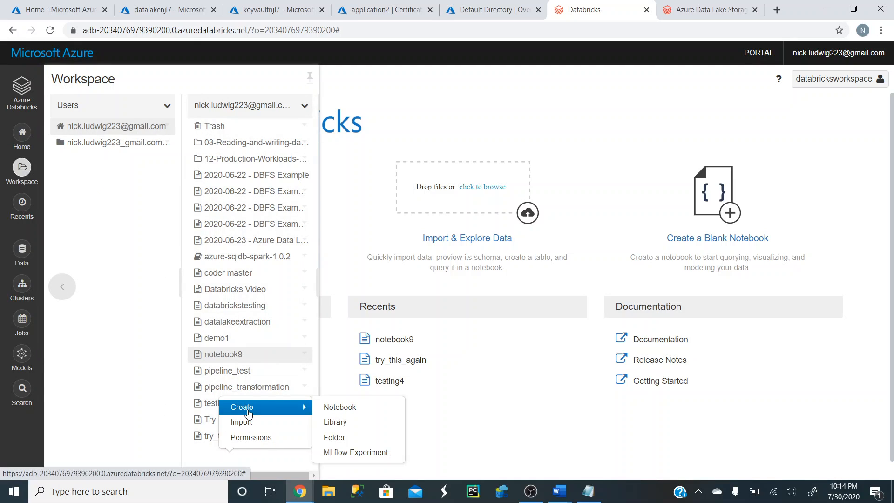
{"action": "left_click", "coordinate": [333, 408]}
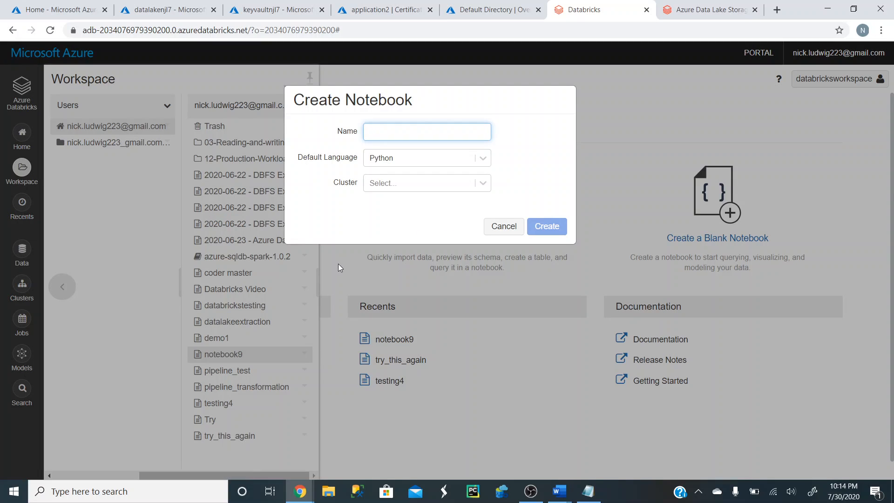
Step: Create the notebook as notebook10 with Python as default language, attached to new_cluster, and place the cursor in its first cell
{"action": "type", "text": "notebook10"}
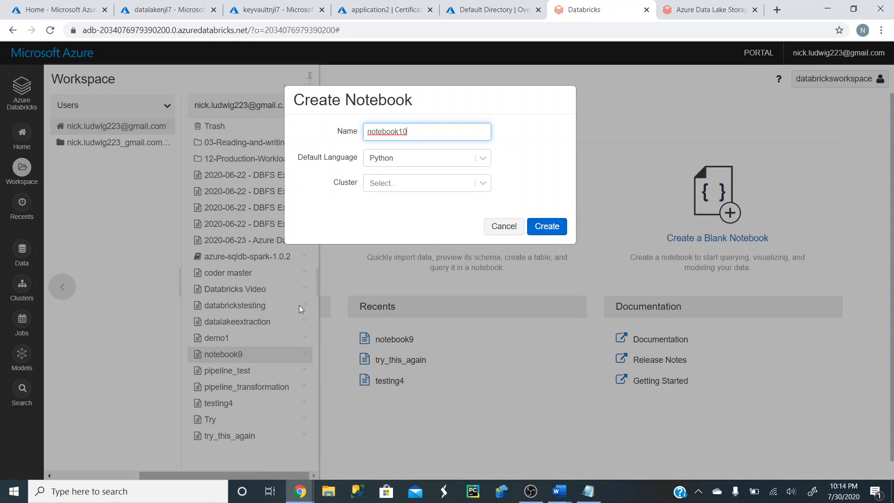
{"action": "left_click", "coordinate": [400, 159]}
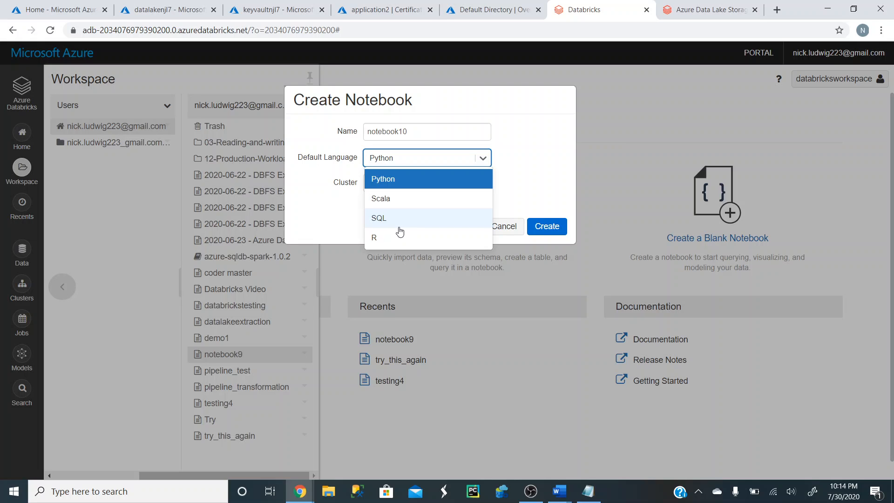
{"action": "left_click", "coordinate": [392, 180]}
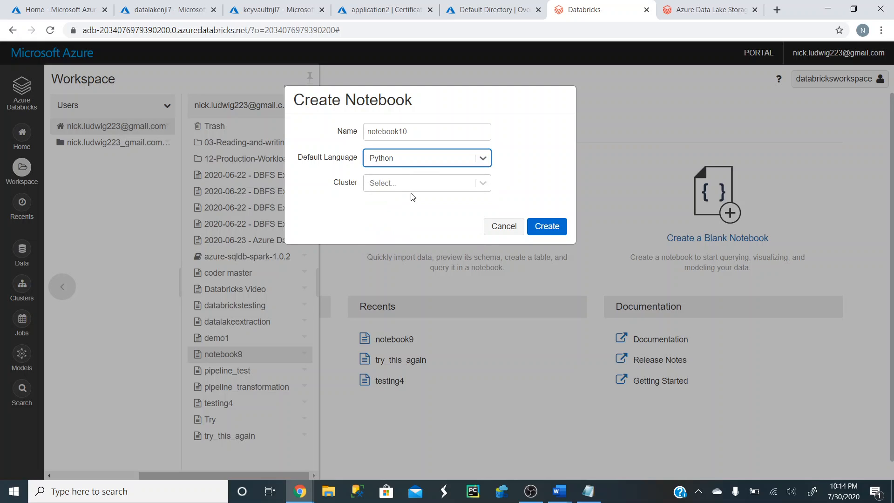
{"action": "left_click", "coordinate": [479, 187]}
{"action": "left_click", "coordinate": [394, 211]}
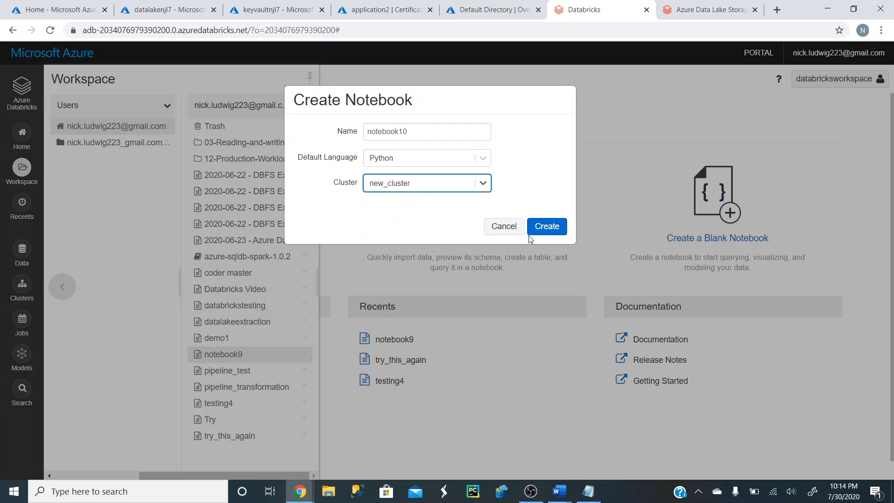
{"action": "left_click", "coordinate": [548, 224]}
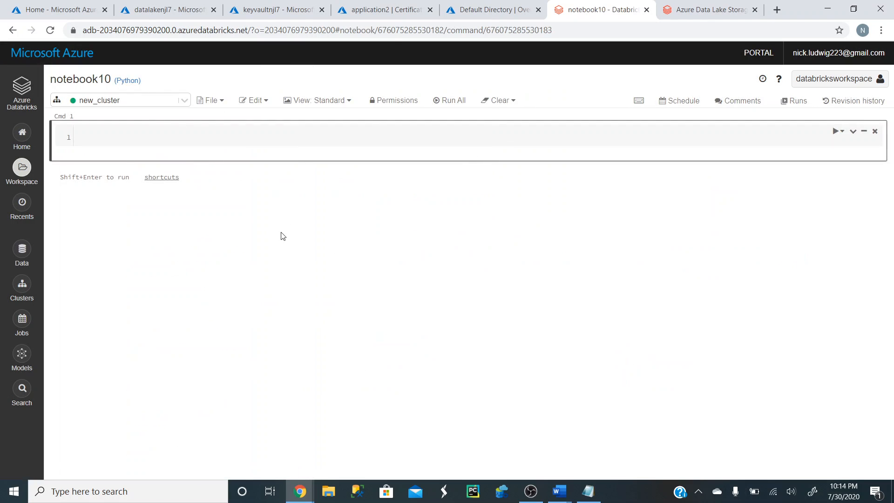
{"action": "left_click", "coordinate": [246, 135]}
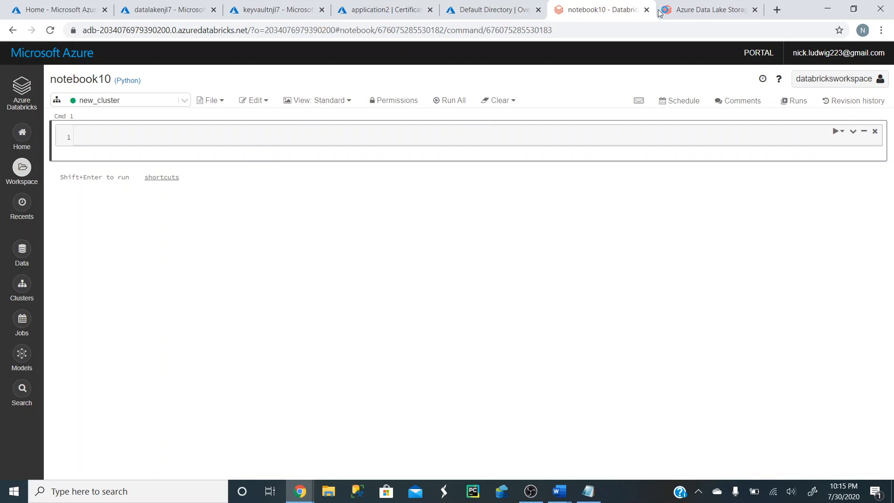
Step: Return to the datalake databricks search results and open the Azure Data Lake Storage Gen2 page of the Databricks documentation
{"action": "left_click", "coordinate": [697, 13]}
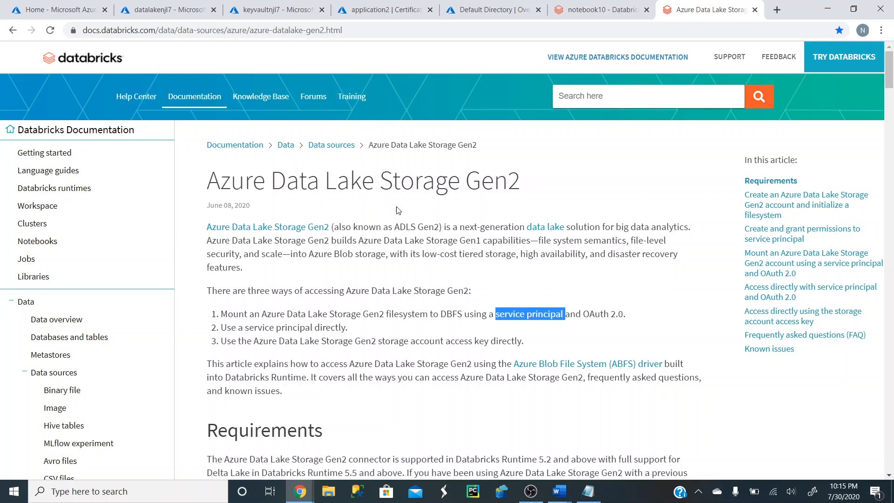
{"action": "left_click", "coordinate": [13, 30]}
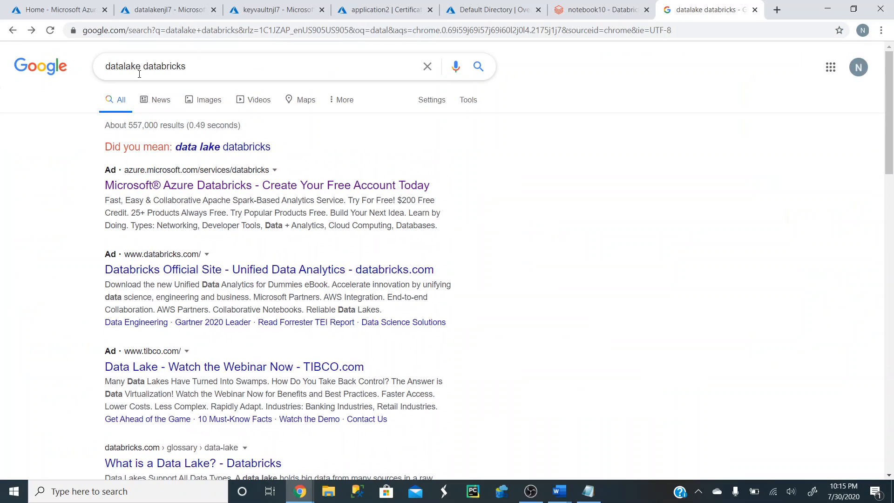
{"action": "scroll", "coordinate": [470, 195], "scroll_direction": "down", "scroll_amount": 7}
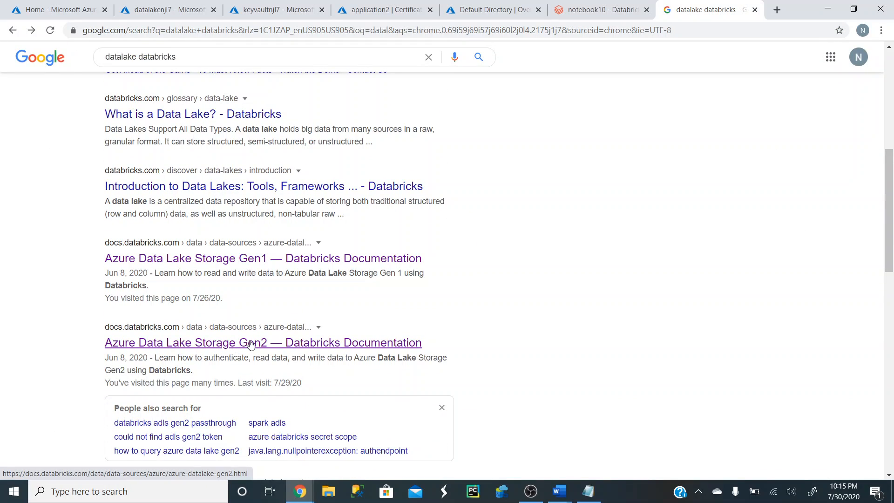
{"action": "left_click", "coordinate": [298, 343]}
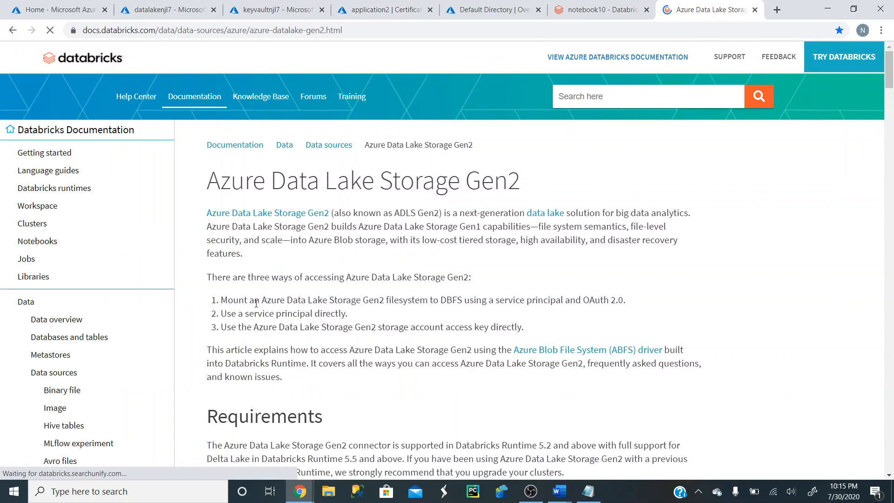
Step: Examine the documented ways of accessing Azure Data Lake Storage Gen2, focusing on mounting the filesystem to DBFS using a service principal
{"action": "scroll", "coordinate": [331, 314], "scroll_direction": "down", "scroll_amount": 1}
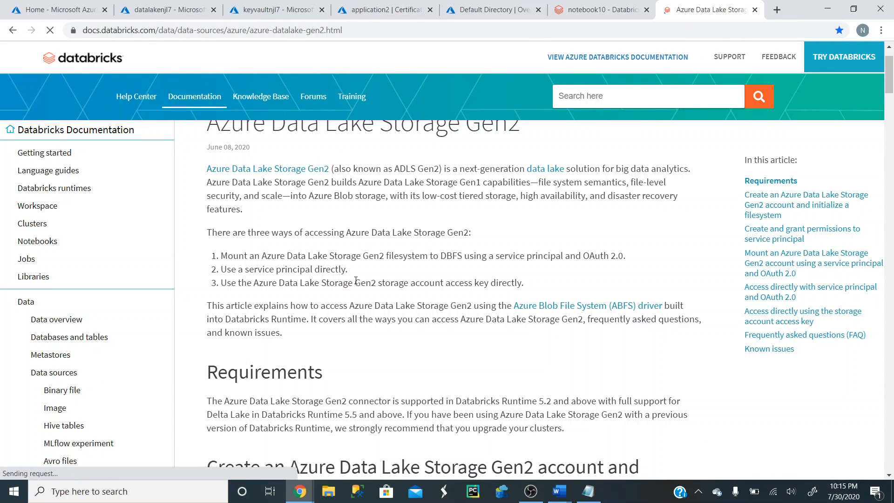
{"action": "left_click_drag", "start_coordinate": [221, 256], "coordinate": [420, 261]}
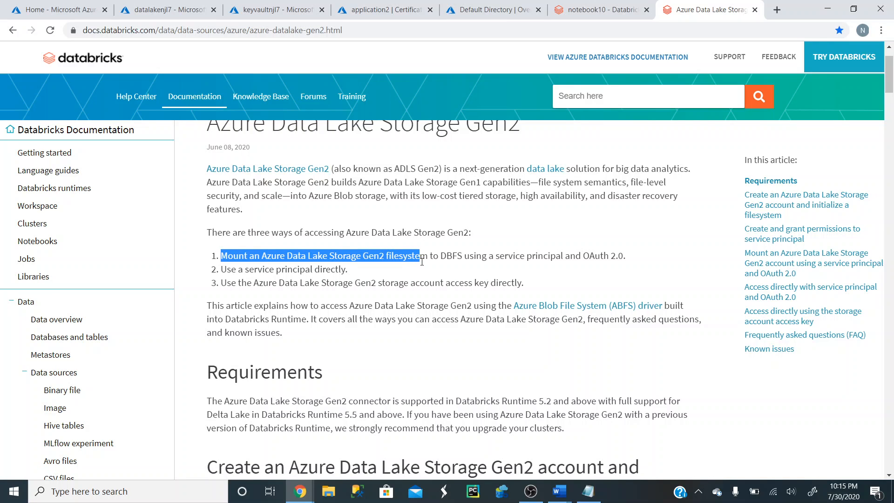
{"action": "left_click_drag", "start_coordinate": [440, 255], "coordinate": [463, 257]}
{"action": "left_click", "coordinate": [481, 274]}
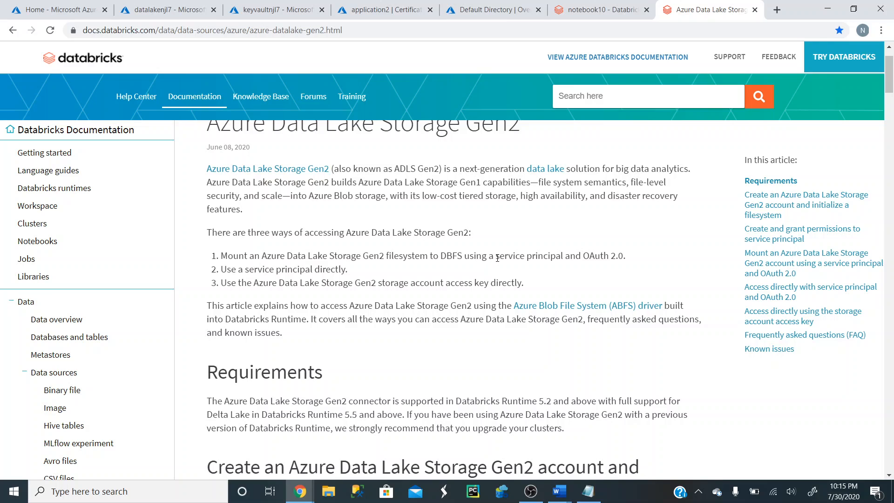
{"action": "left_click_drag", "start_coordinate": [498, 258], "coordinate": [562, 257]}
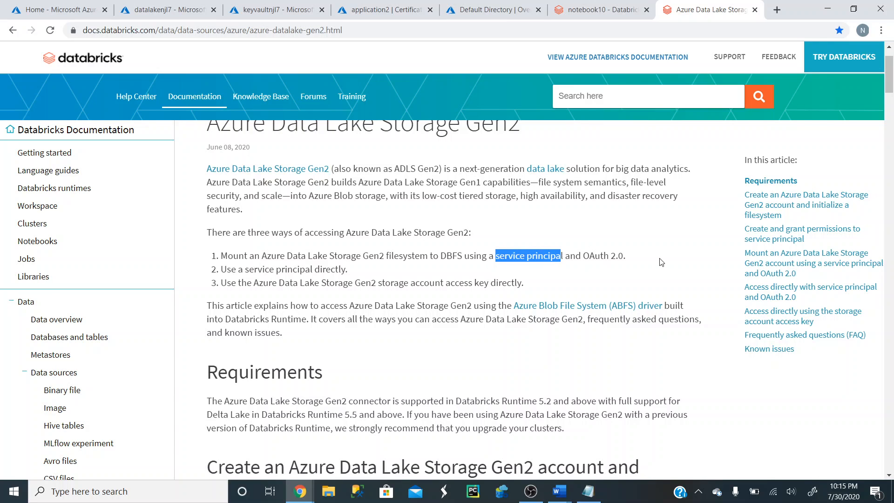
{"action": "left_click", "coordinate": [562, 278]}
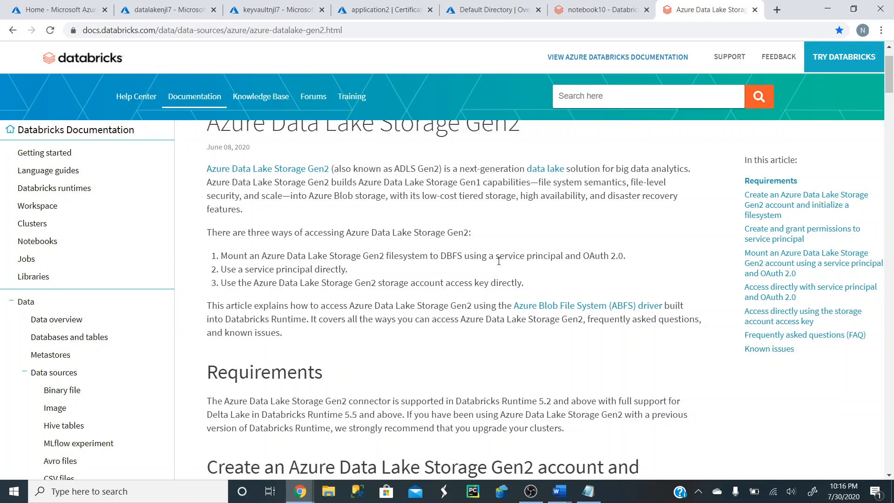
{"action": "left_click_drag", "start_coordinate": [496, 262], "coordinate": [564, 262]}
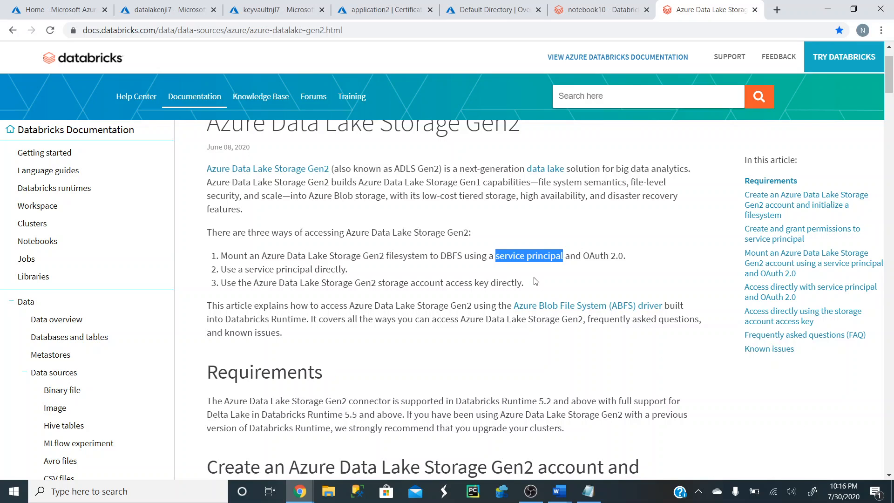
{"action": "left_click", "coordinate": [435, 258]}
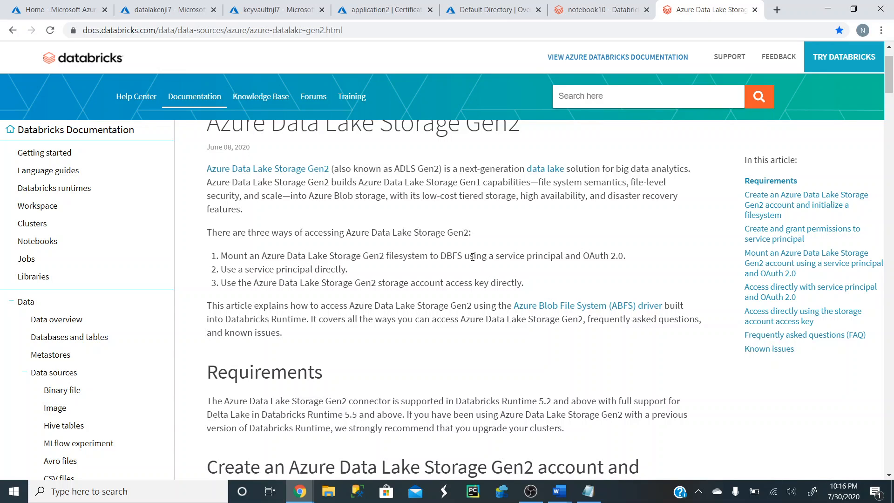
{"action": "left_click_drag", "start_coordinate": [469, 256], "coordinate": [570, 267]}
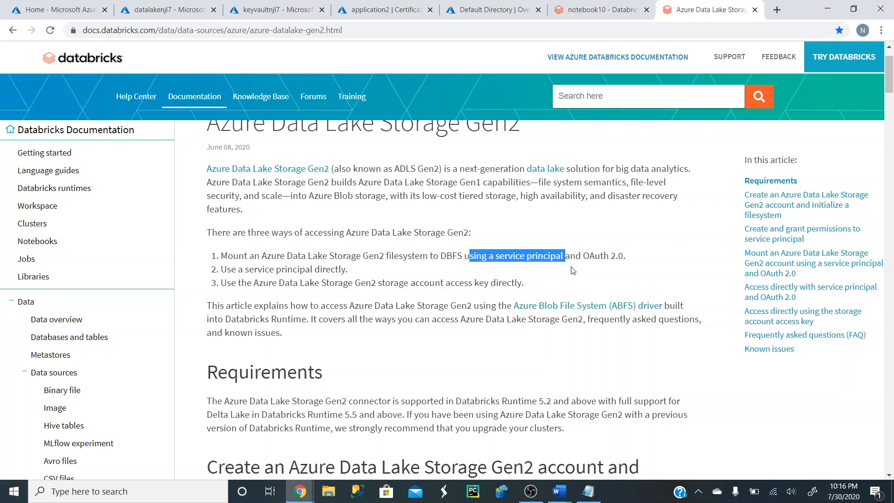
{"action": "left_click", "coordinate": [591, 298]}
Step: Switch to the Azure portal and open a new application registration form in Azure Active Directory
{"action": "left_click", "coordinate": [60, 5]}
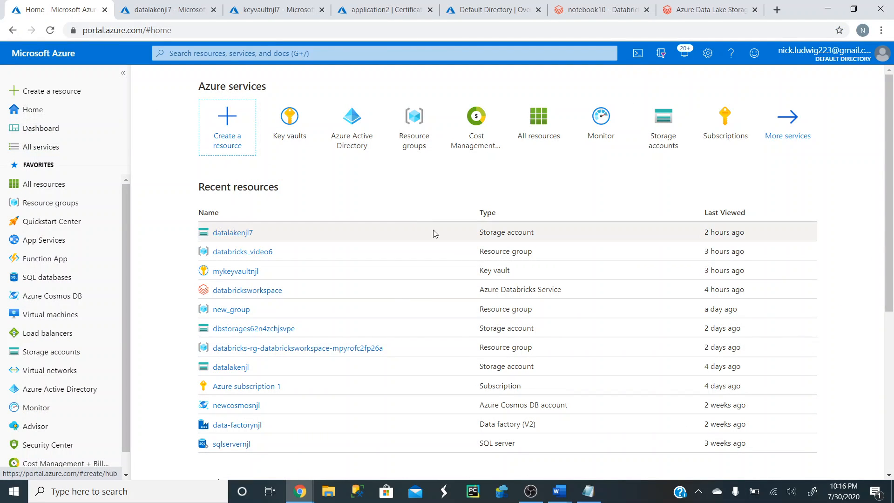
{"action": "left_click", "coordinate": [65, 394]}
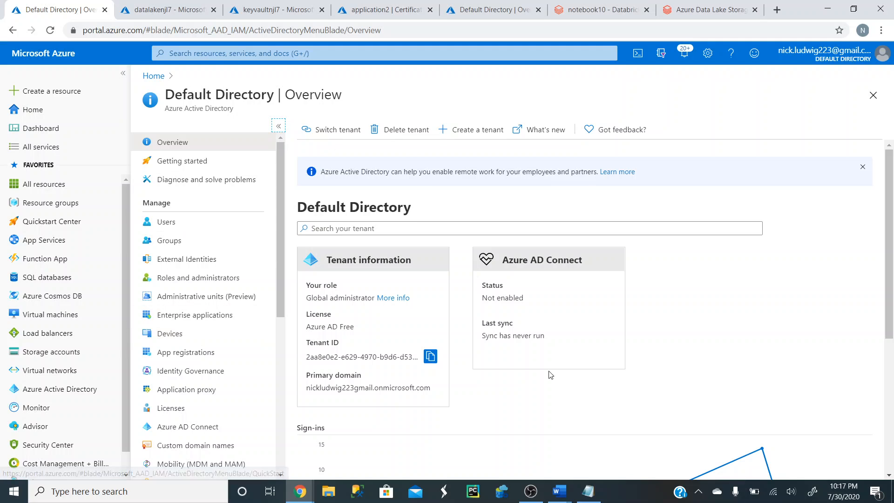
{"action": "left_click", "coordinate": [203, 353]}
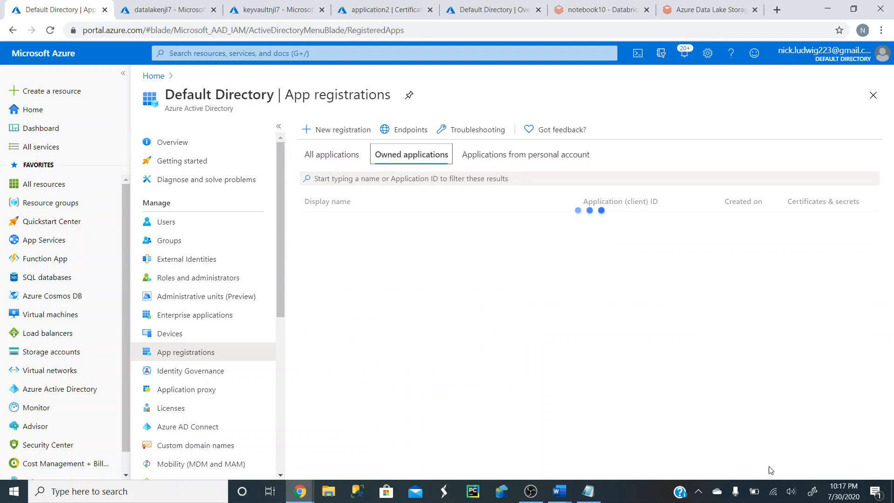
{"action": "left_click", "coordinate": [340, 132]}
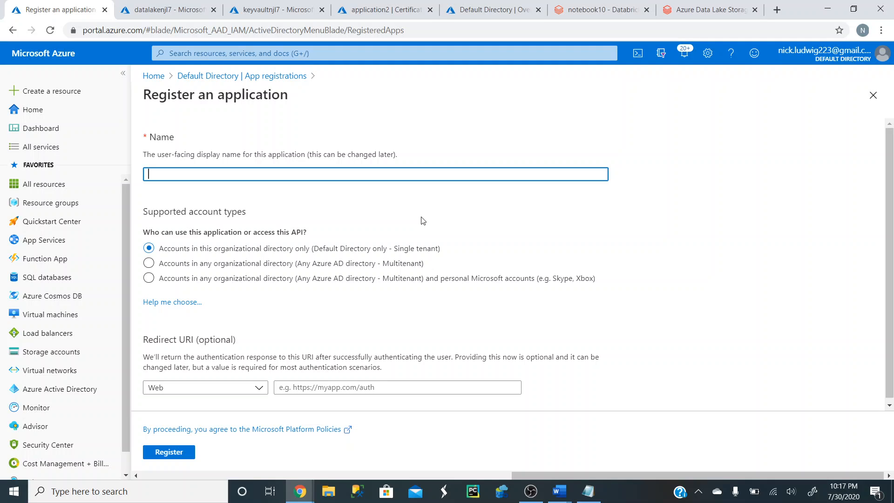
{"action": "type", "text": "application15"}
{"action": "left_click", "coordinate": [320, 388]}
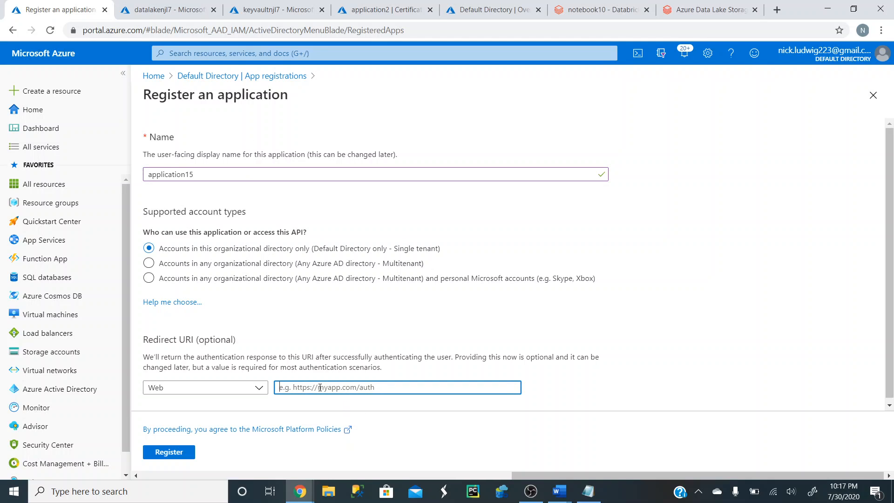
{"action": "type", "text": "http//:"}
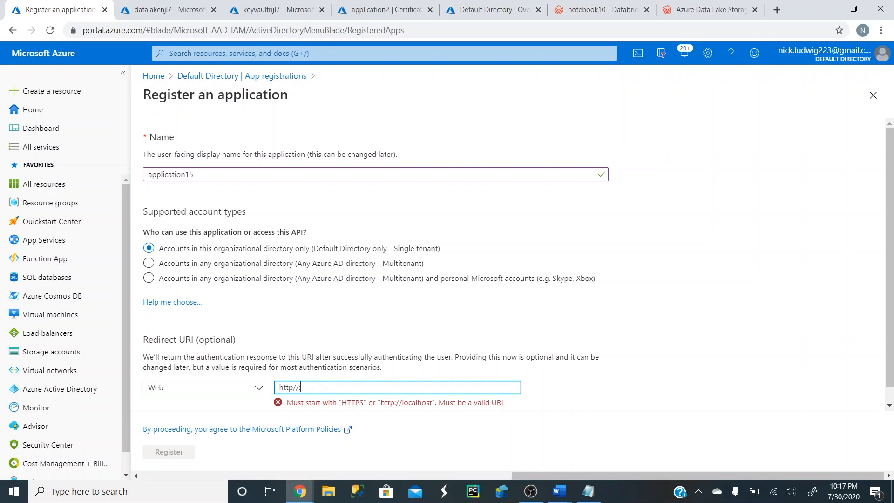
{"action": "key", "text": "BackSpace"}
{"action": "type", "text": "://newthing.com"}
{"action": "left_click", "coordinate": [297, 390]}
{"action": "type", "text": "s"}
{"action": "left_click", "coordinate": [356, 388]}
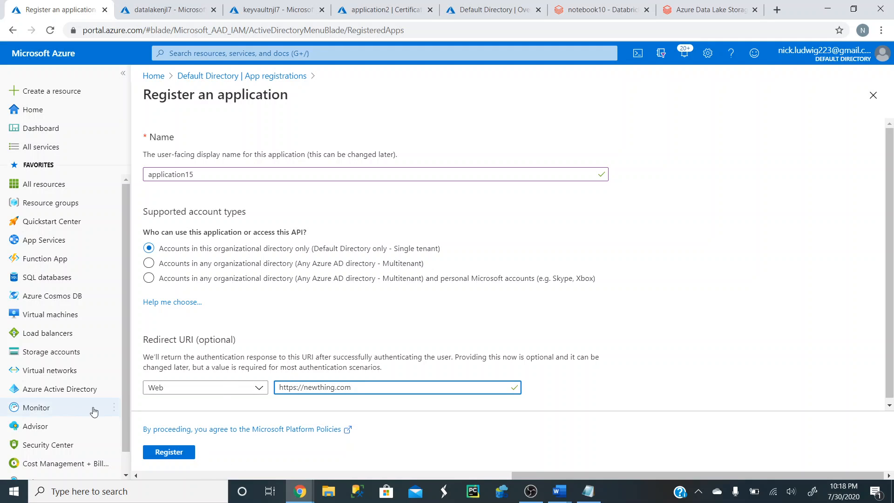
Step: Leave the registration form for the directory's app registrations list, and switch to the Certificates & secrets page of application2
{"action": "left_click", "coordinate": [70, 390]}
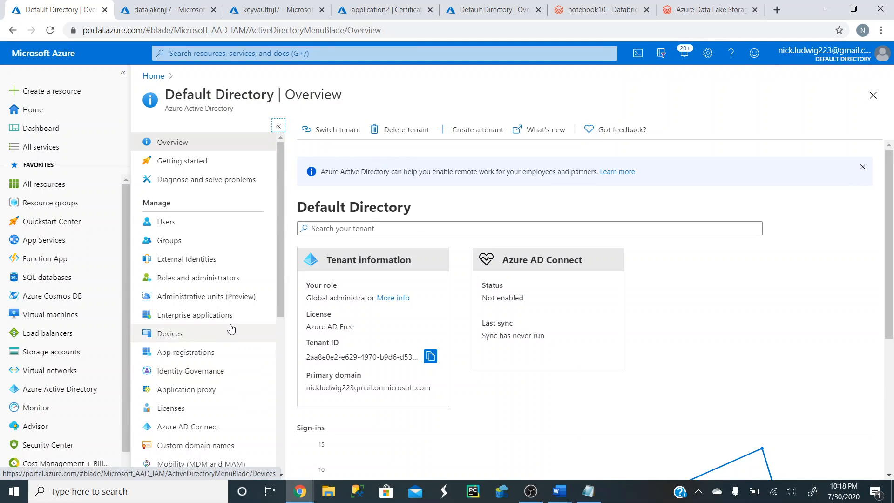
{"action": "left_click", "coordinate": [205, 352]}
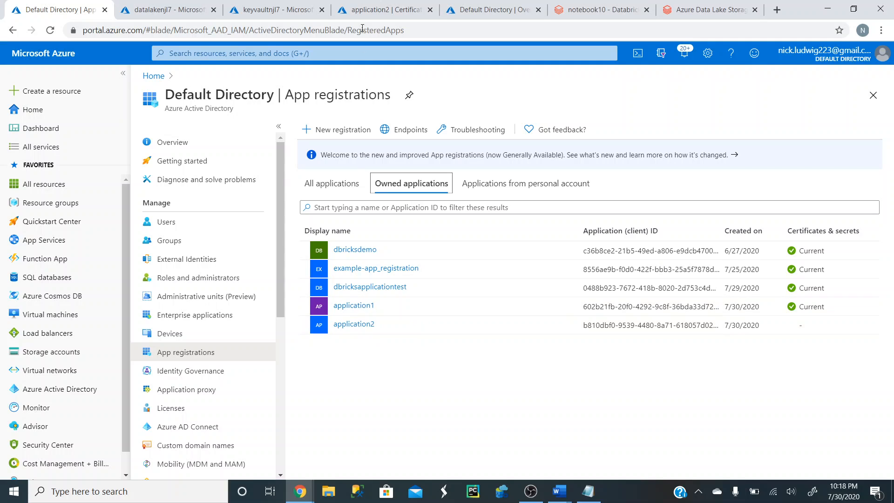
{"action": "left_click", "coordinate": [378, 9]}
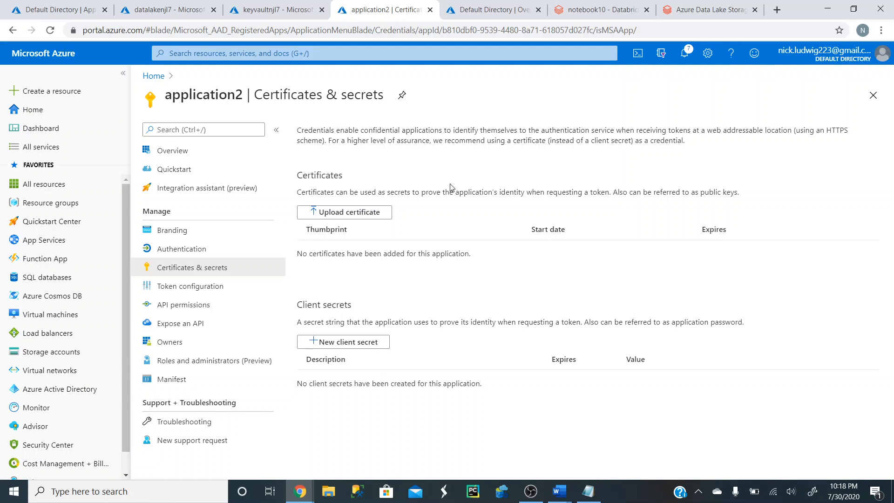
Step: Switch to the Notepad notes and examine the application id recorded for application2
{"action": "left_click", "coordinate": [588, 492]}
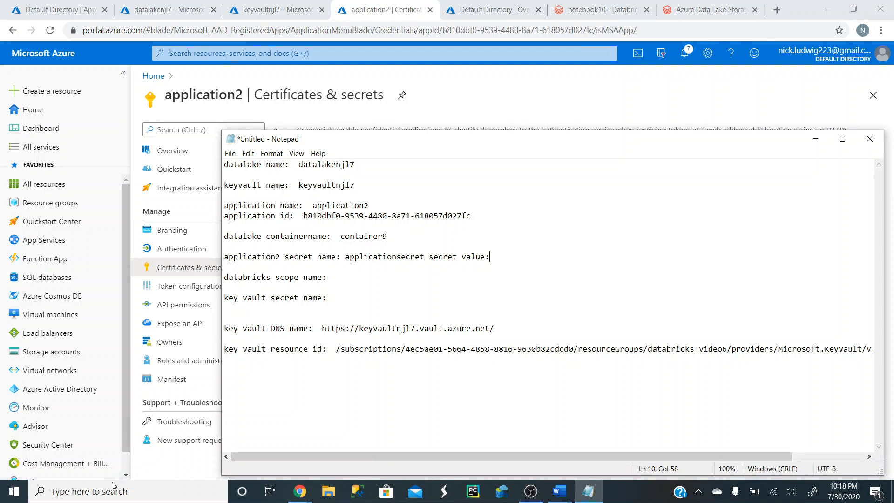
{"action": "left_click", "coordinate": [14, 495]}
{"action": "type", "text": "t"}
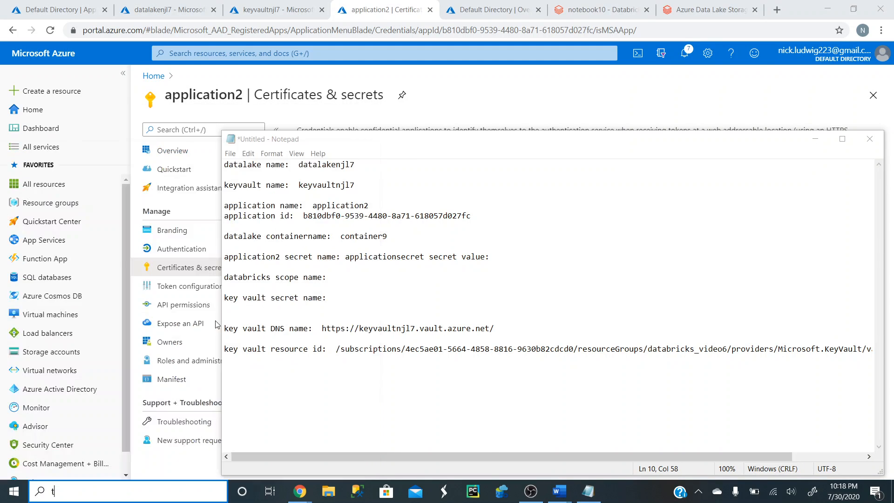
{"action": "type", "text": "xt"}
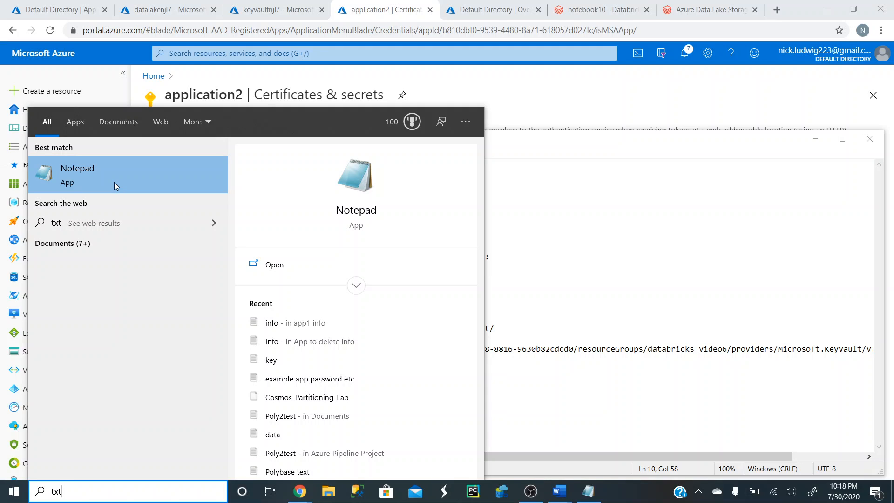
{"action": "left_click", "coordinate": [619, 211]}
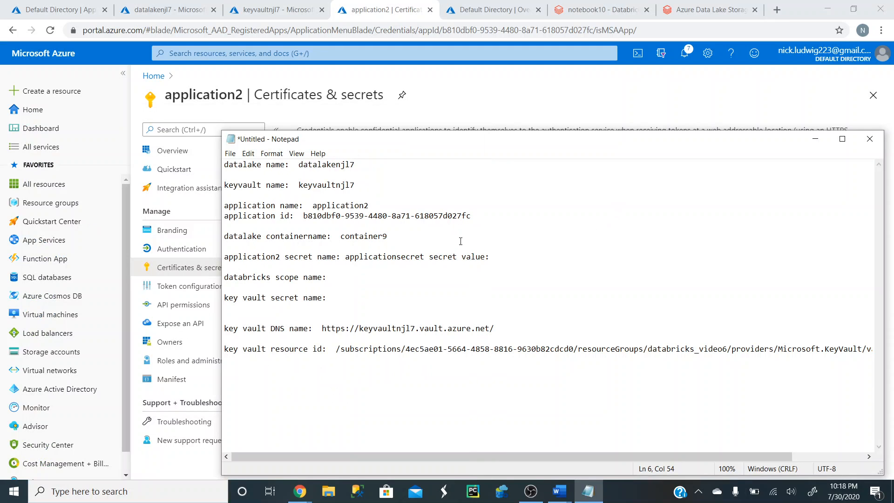
{"action": "left_click_drag", "start_coordinate": [303, 215], "coordinate": [472, 216]}
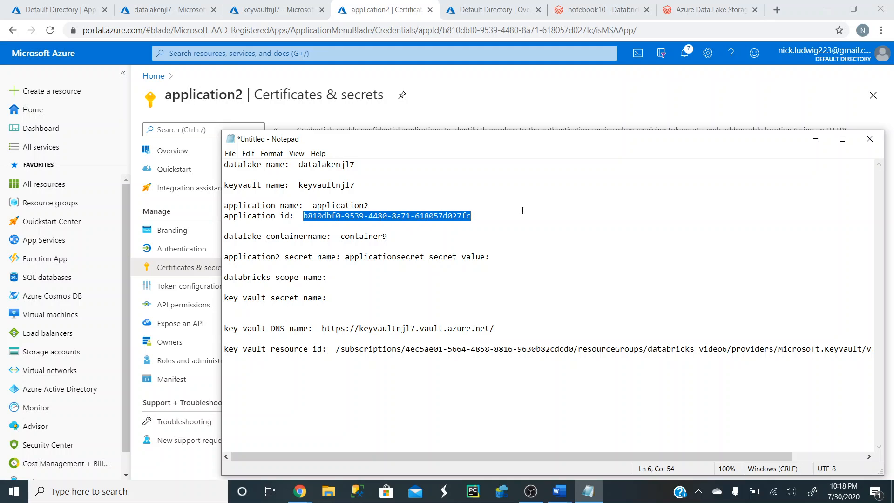
{"action": "left_click", "coordinate": [815, 139]}
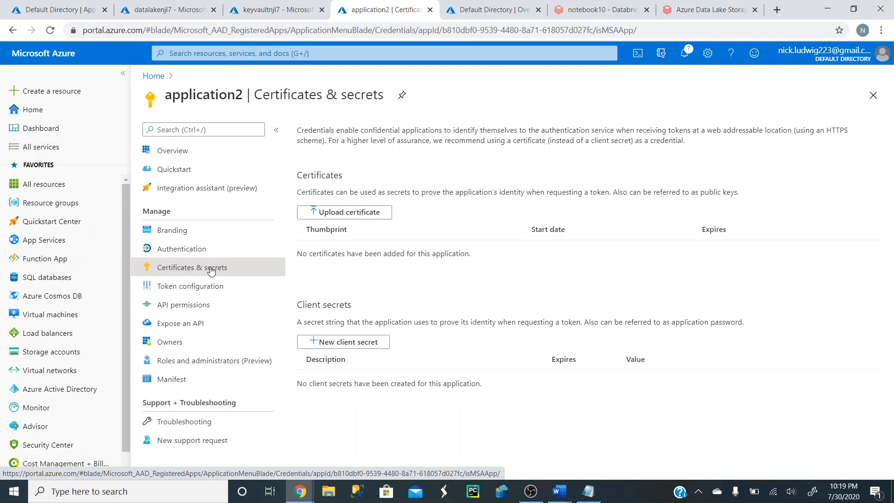
Step: Add a one-year client secret described as applicationsecret to application2, checking the description against the secret name in the notes
{"action": "left_click", "coordinate": [347, 342]}
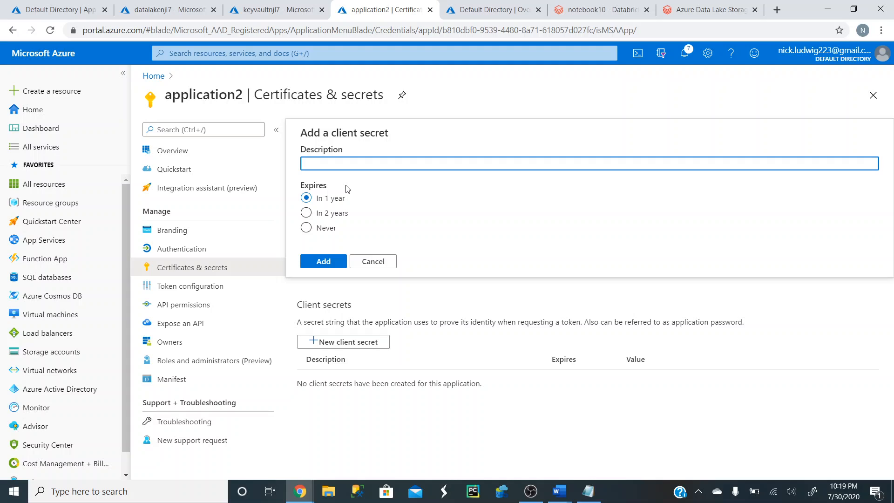
{"action": "type", "text": "applicationsecret"}
{"action": "left_click", "coordinate": [588, 491]}
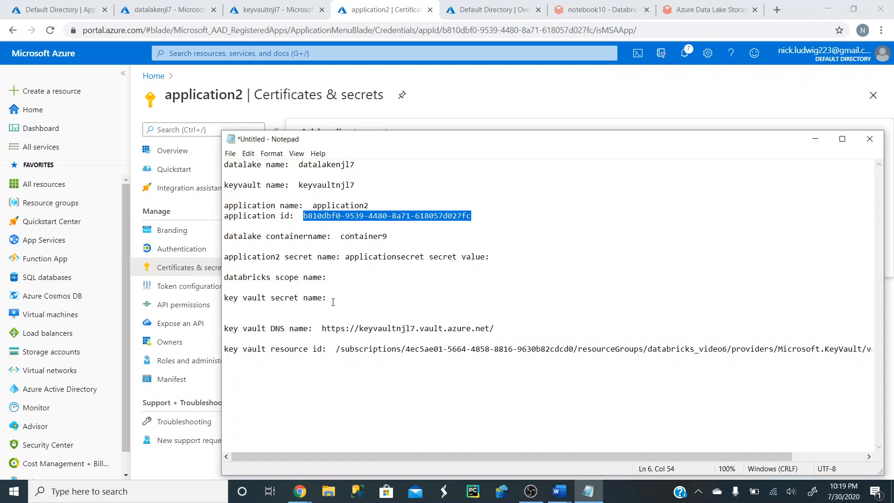
{"action": "left_click_drag", "start_coordinate": [423, 260], "coordinate": [347, 260]}
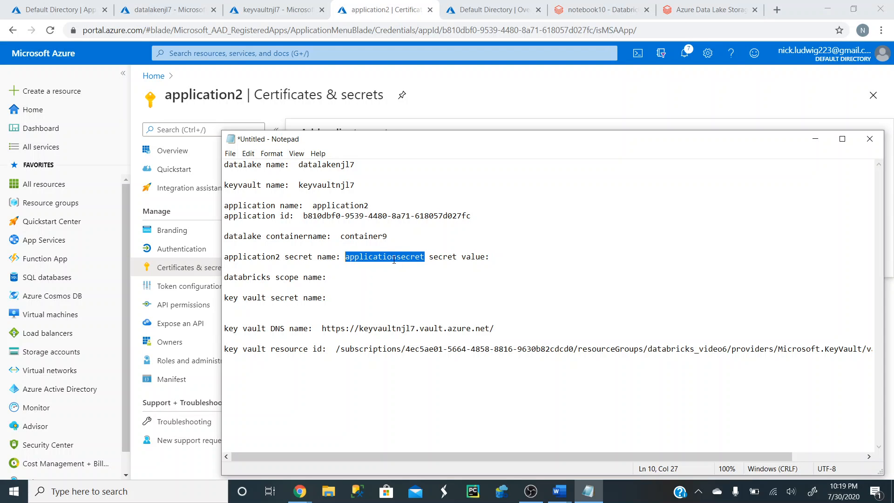
{"action": "left_click", "coordinate": [815, 138]}
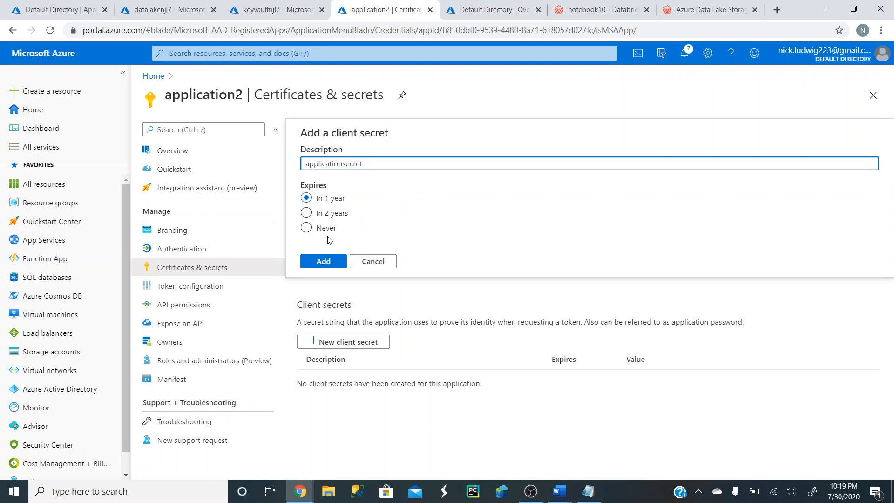
{"action": "left_click", "coordinate": [323, 261]}
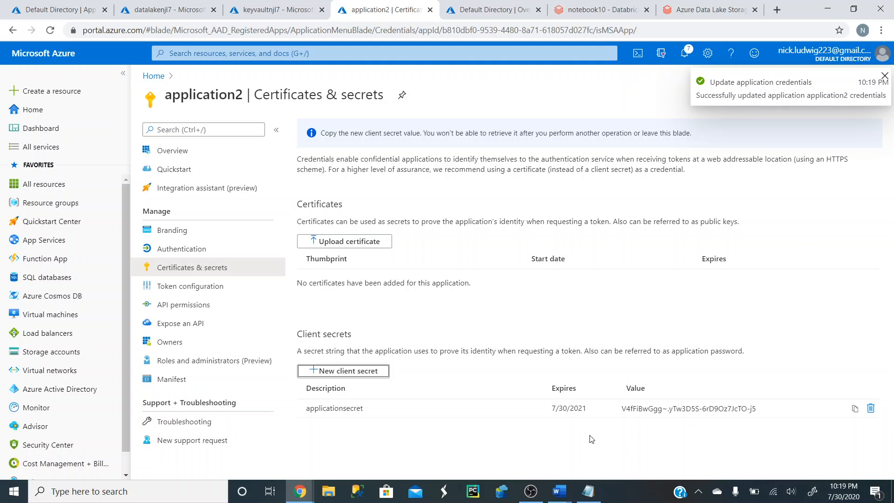
Step: Copy the new client secret's value and paste it after the secret value label in the Notepad notes
{"action": "left_click", "coordinate": [648, 412]}
{"action": "key", "text": "ctrl+c"}
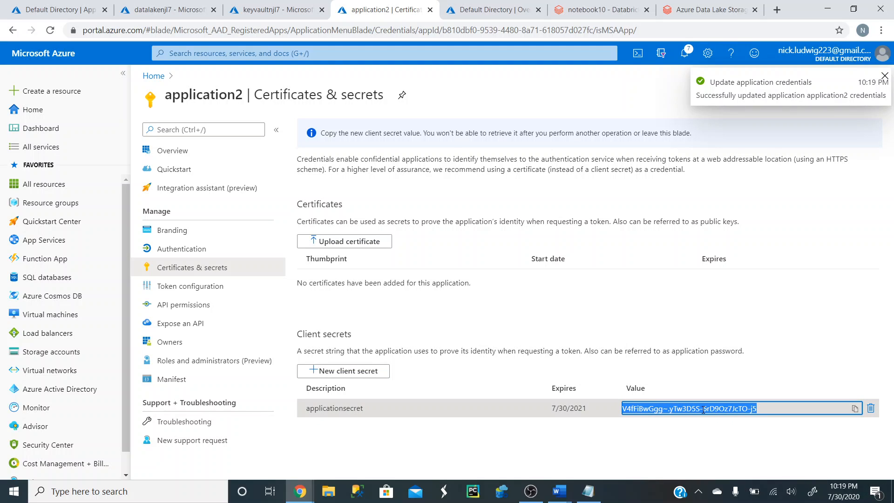
{"action": "left_click", "coordinate": [588, 492]}
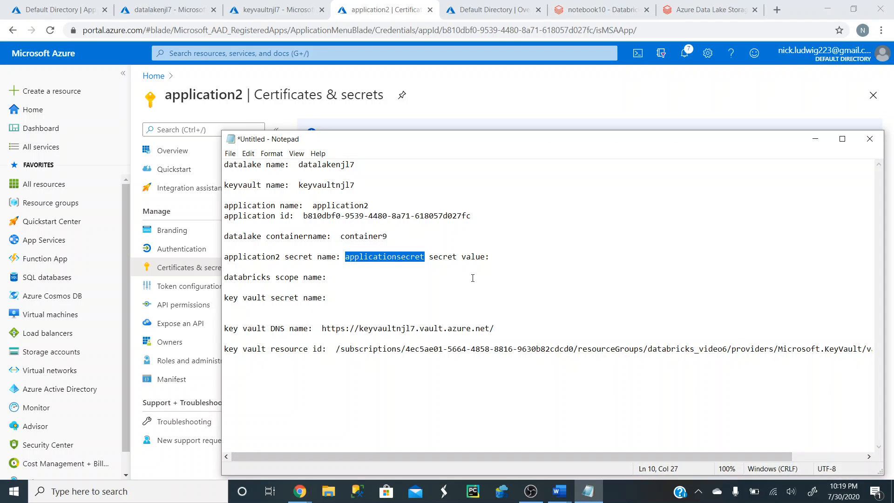
{"action": "left_click", "coordinate": [505, 257]}
{"action": "key", "text": "ctrl+v"}
{"action": "left_click", "coordinate": [814, 139]}
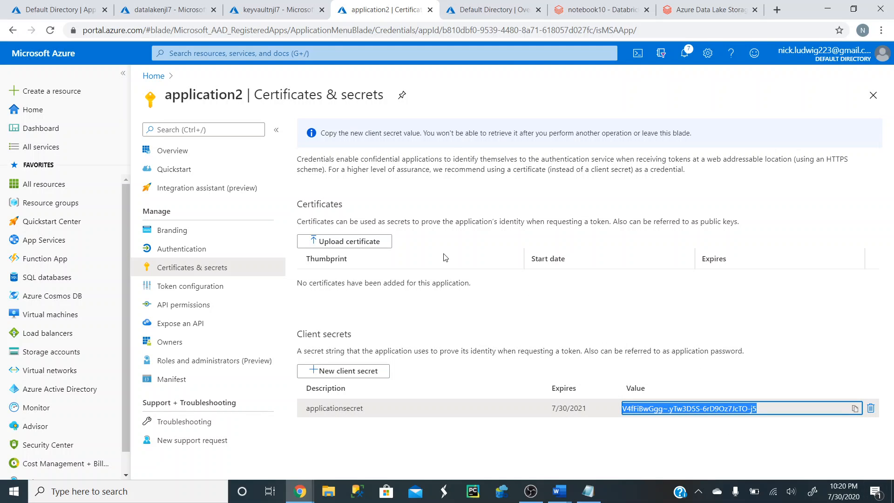
Step: Start a role assignment in the access control of the datalakenjl7 storage account, choosing the Storage Blob Data Contributor role
{"action": "left_click", "coordinate": [163, 10]}
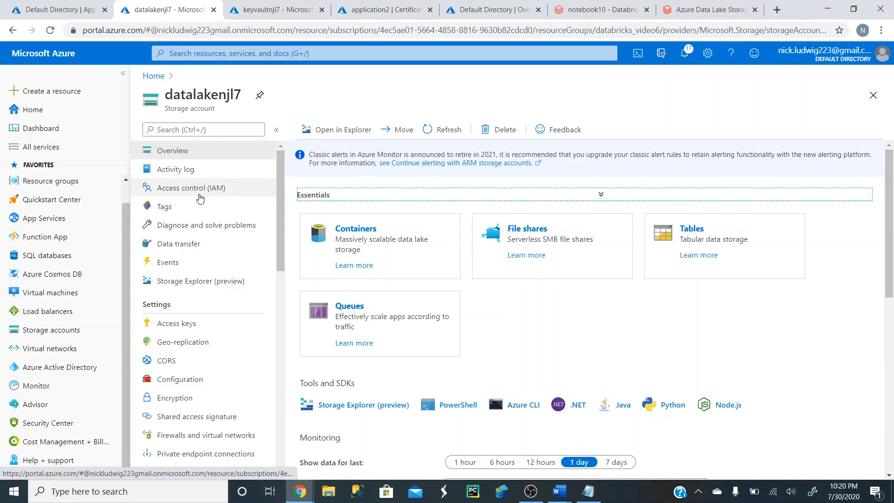
{"action": "left_click", "coordinate": [200, 192]}
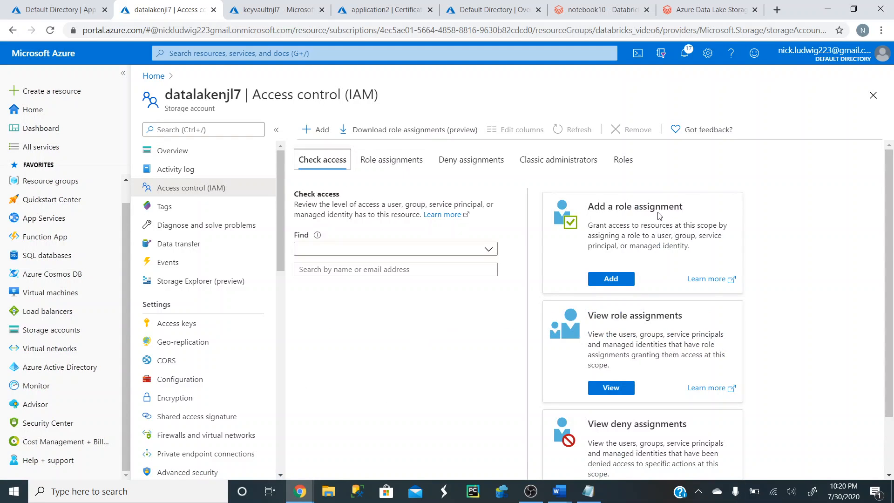
{"action": "left_click", "coordinate": [604, 281]}
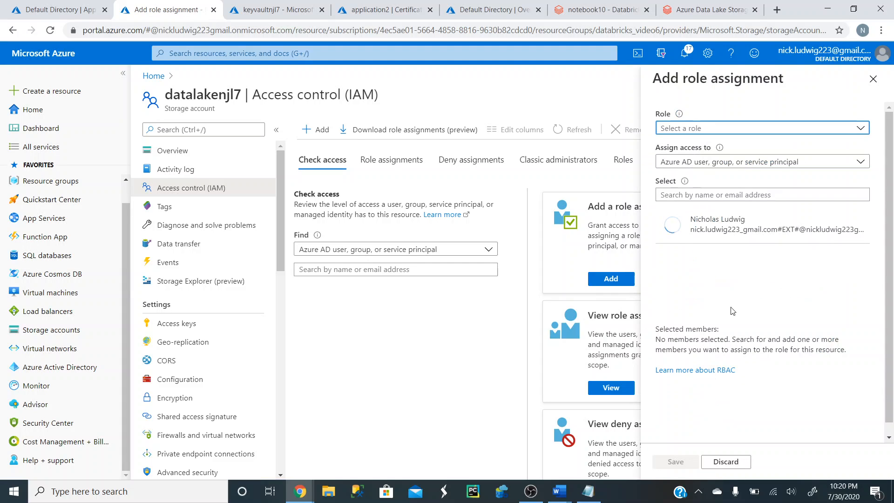
{"action": "left_click", "coordinate": [698, 131]}
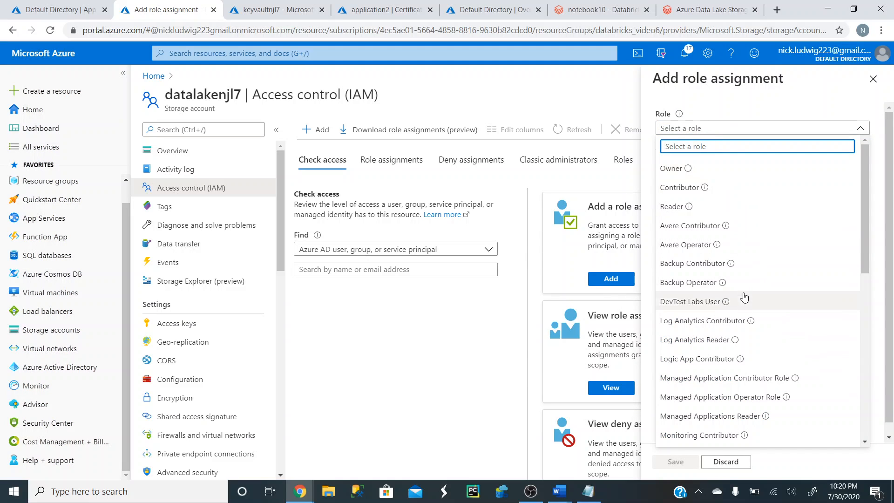
{"action": "mouse_move", "coordinate": [688, 209]}
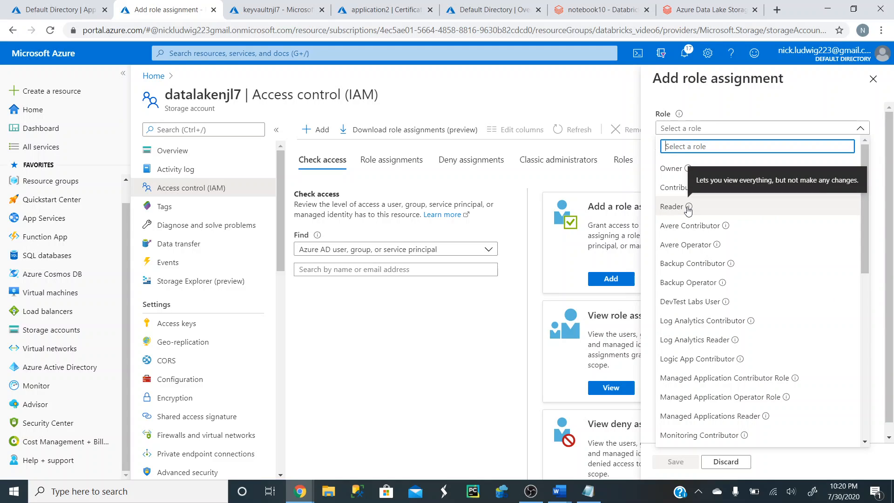
{"action": "scroll", "coordinate": [731, 274], "scroll_direction": "down", "scroll_amount": 8}
{"action": "scroll", "coordinate": [726, 278], "scroll_direction": "up", "scroll_amount": 1}
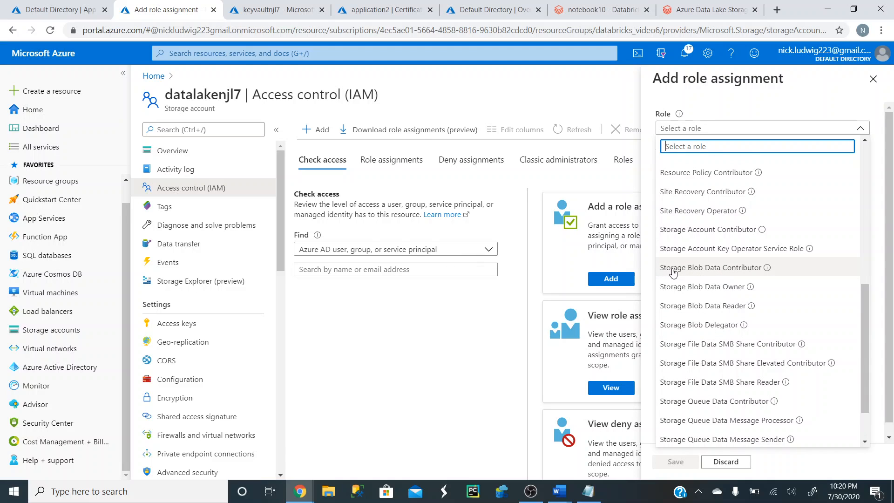
{"action": "left_click", "coordinate": [741, 268]}
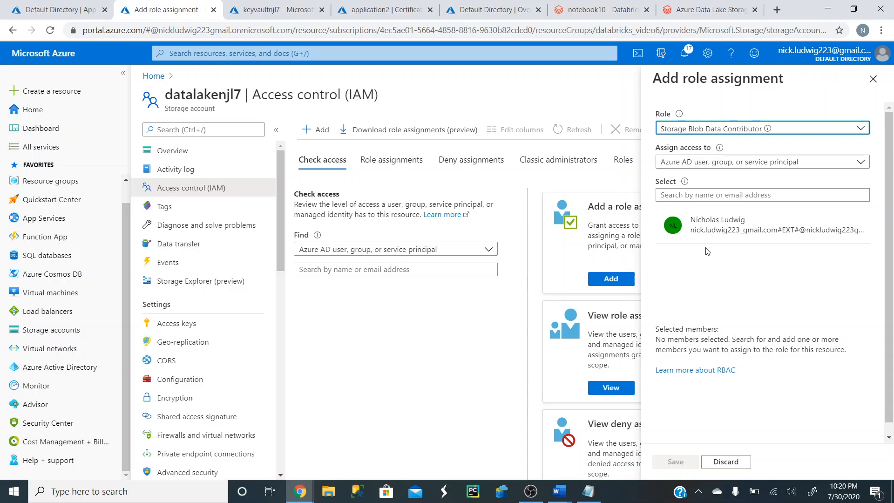
Step: Try to save the role assignment with application2 as the selected member
{"action": "left_click", "coordinate": [709, 195]}
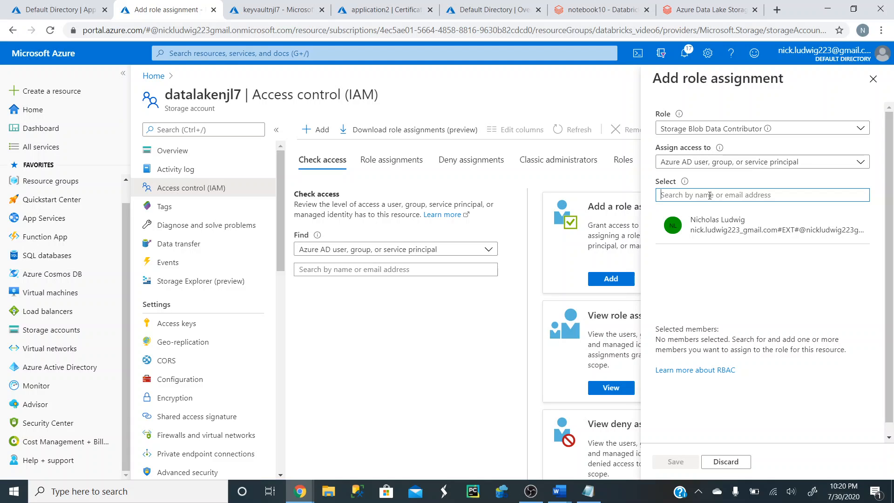
{"action": "type", "text": "applica"}
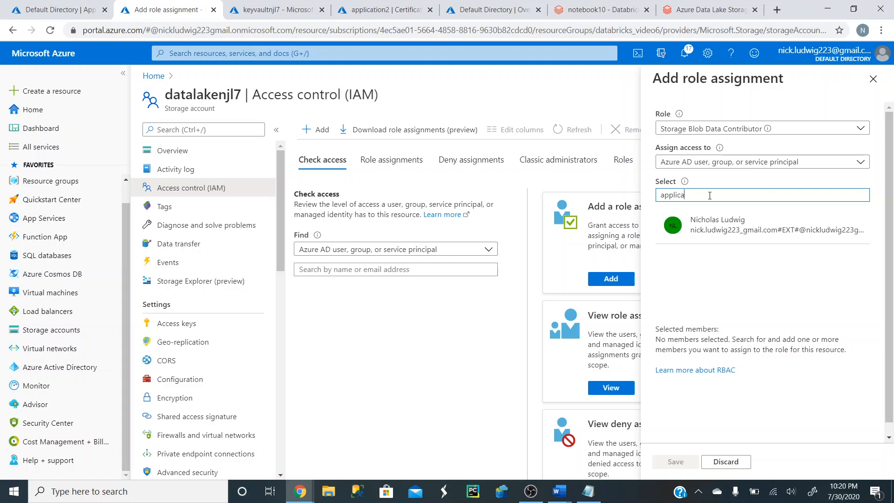
{"action": "type", "text": "tion2"}
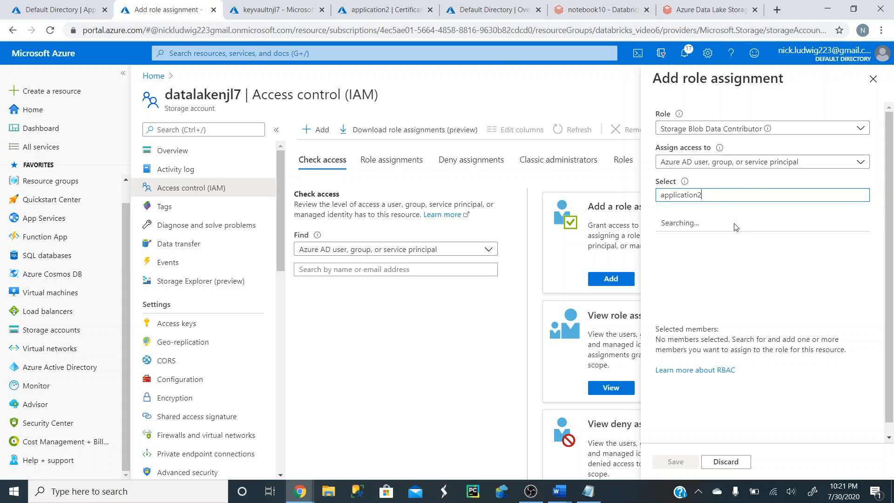
{"action": "left_click", "coordinate": [740, 233]}
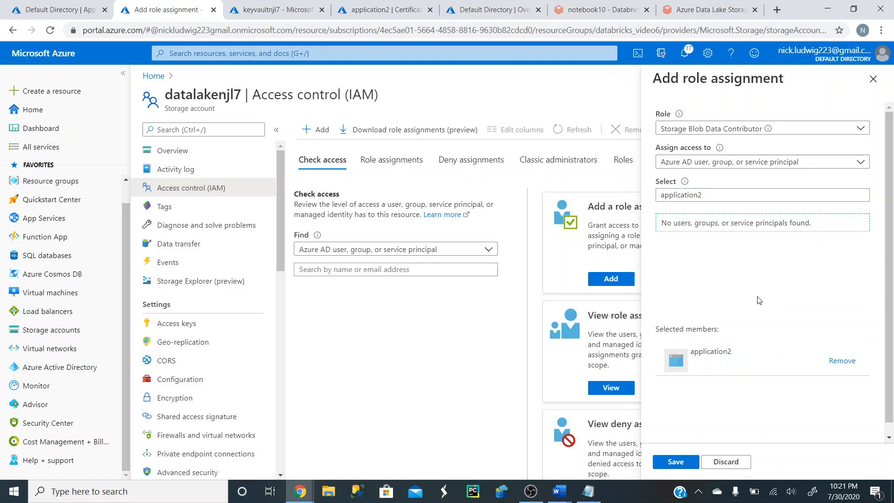
{"action": "left_click", "coordinate": [673, 463]}
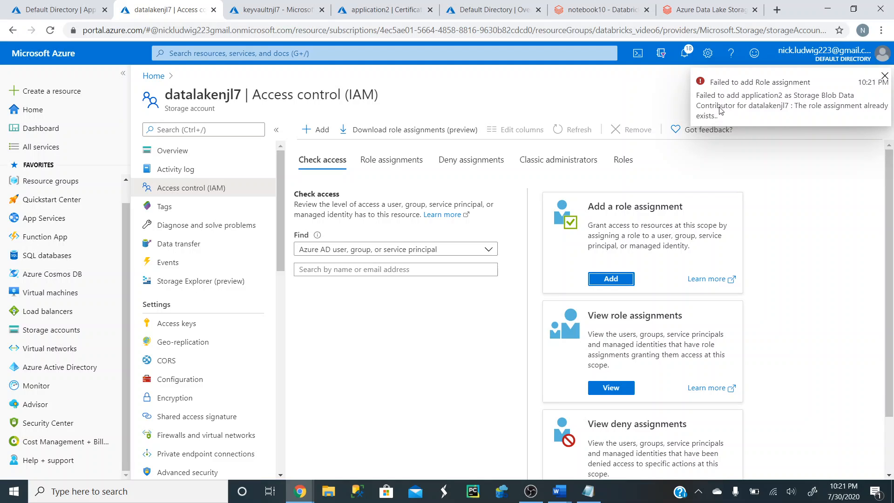
{"action": "left_click", "coordinate": [884, 76]}
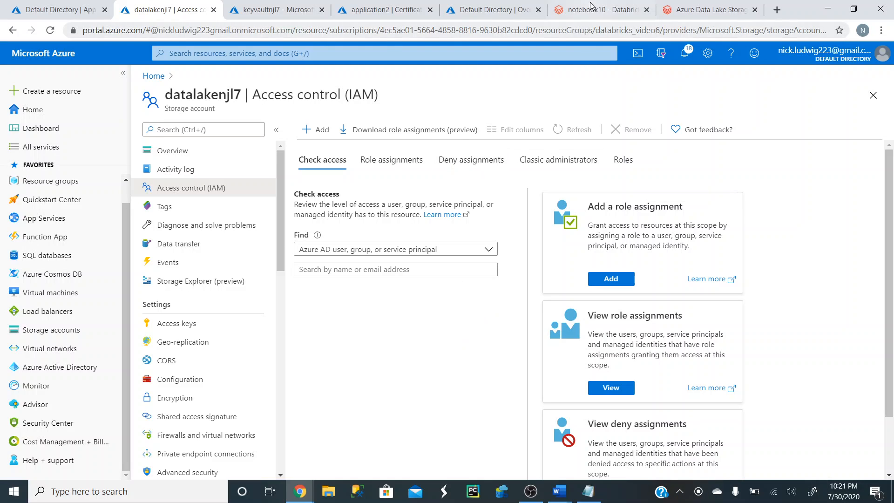
Step: Start a new manual secret named applicationsecret in the keyvaultnjl7 key vault
{"action": "left_click", "coordinate": [275, 10]}
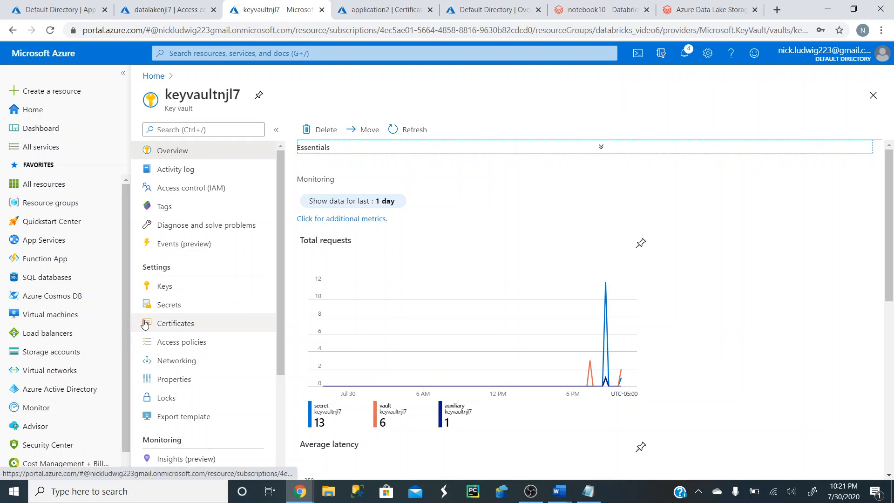
{"action": "left_click", "coordinate": [178, 307]}
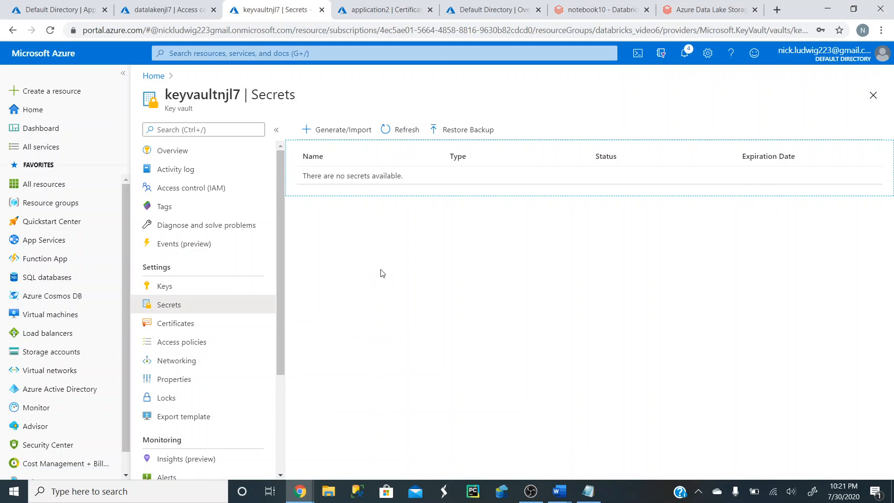
{"action": "left_click", "coordinate": [343, 125]}
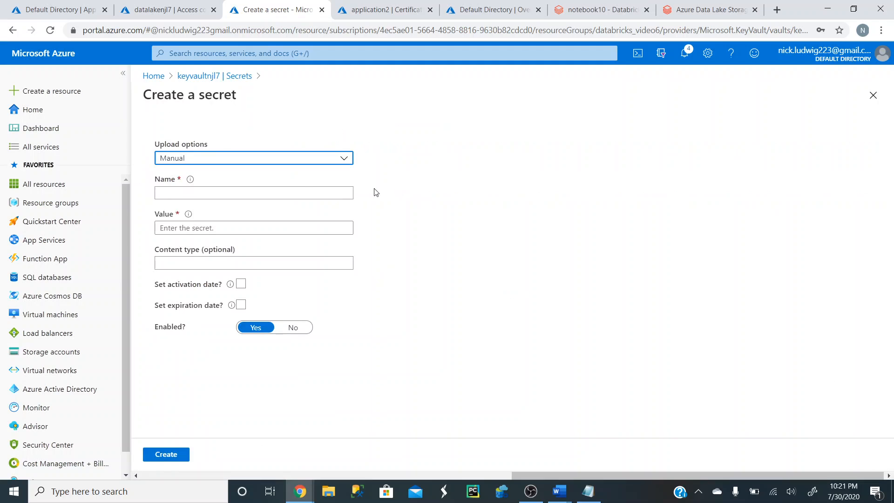
{"action": "left_click", "coordinate": [281, 195]}
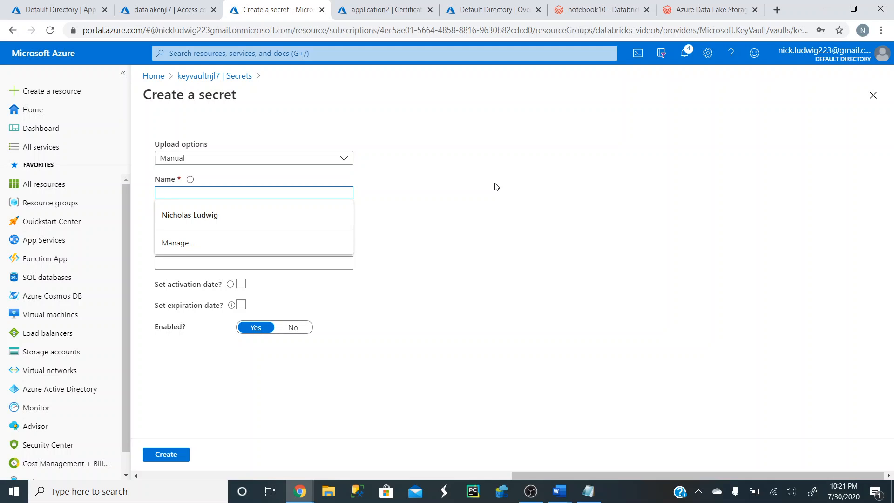
{"action": "type", "text": "applic"}
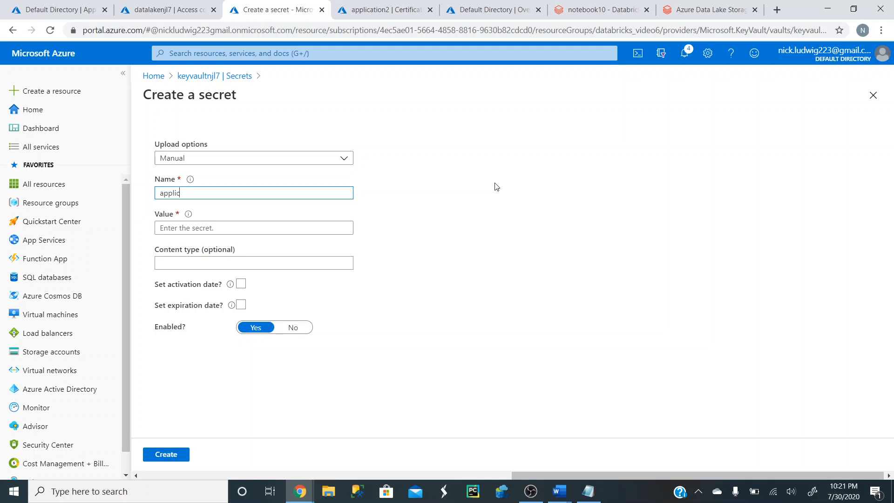
{"action": "type", "text": "ationsecret"}
Step: Record applicationsecret as the key vault secret name in the Notepad notes
{"action": "left_click", "coordinate": [588, 491]}
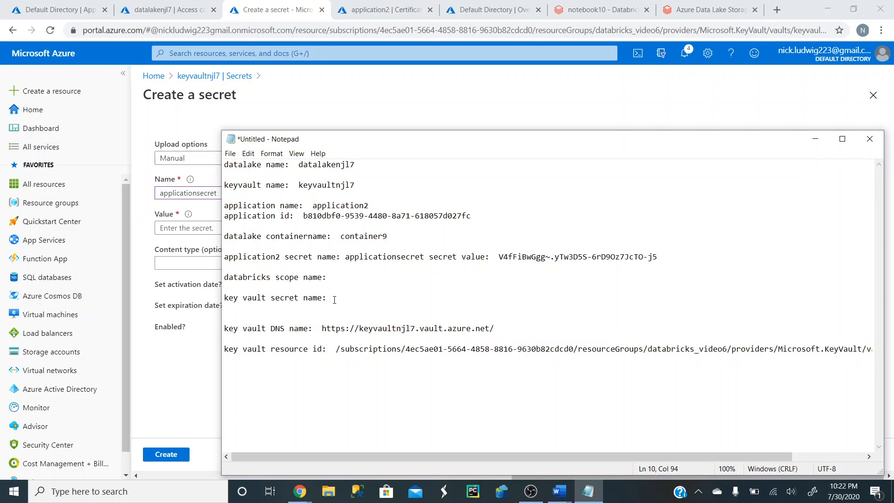
{"action": "left_click", "coordinate": [363, 299]}
{"action": "type", "text": "applicationsecret"}
{"action": "left_click", "coordinate": [816, 138]}
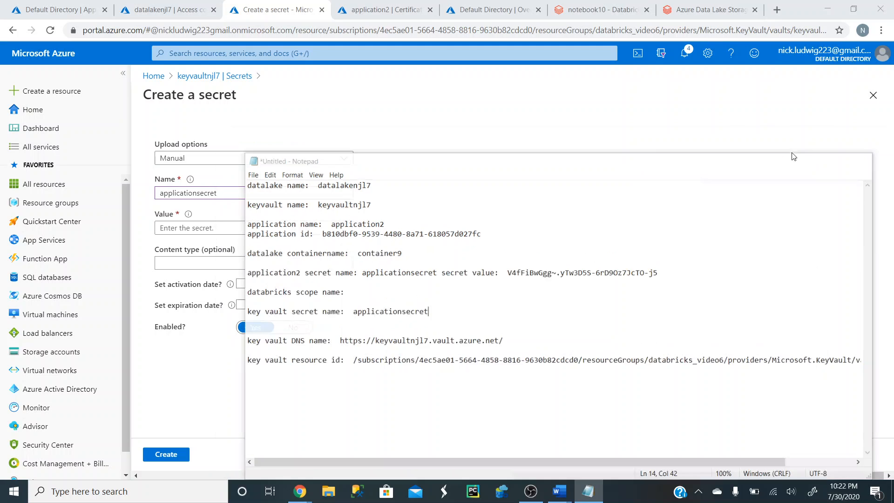
Step: Copy the application2 client secret's value from the notes and paste it as the new key vault secret's value
{"action": "left_click", "coordinate": [228, 228]}
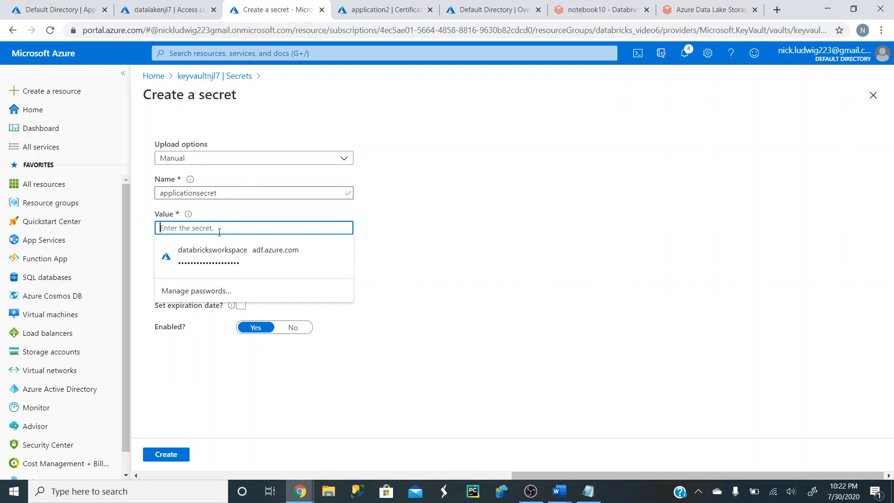
{"action": "left_click", "coordinate": [589, 492]}
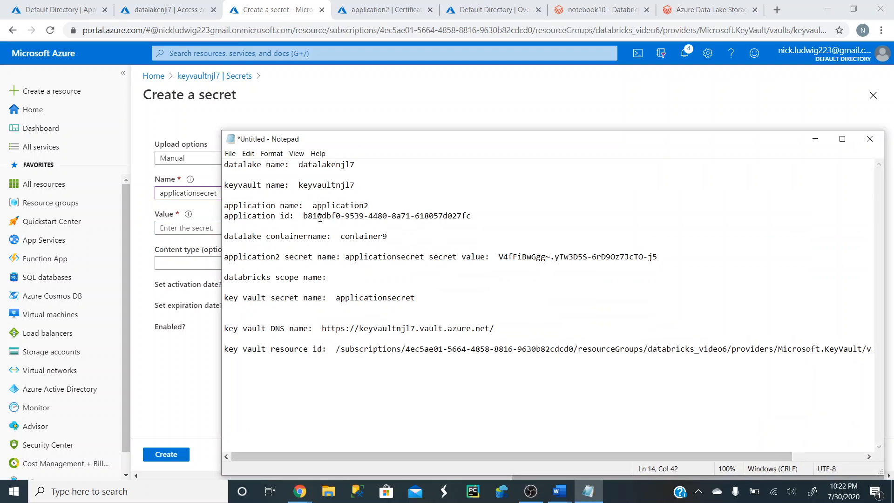
{"action": "left_click_drag", "start_coordinate": [303, 215], "coordinate": [470, 216]}
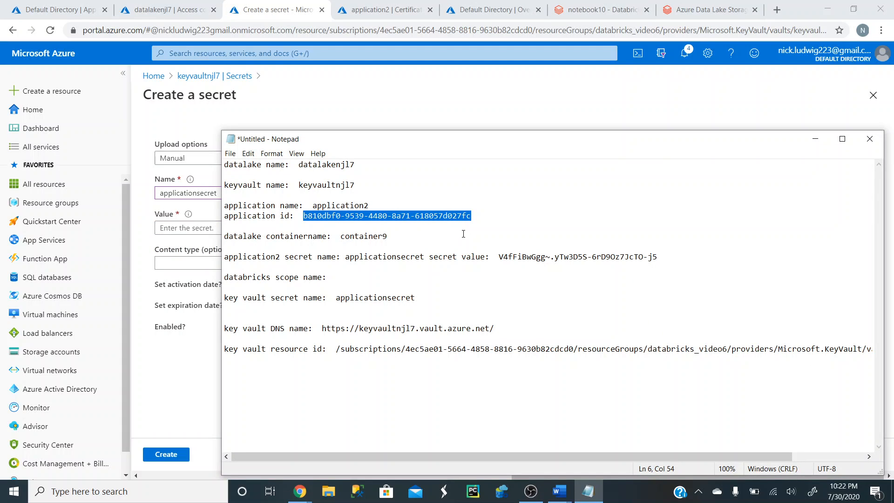
{"action": "left_click", "coordinate": [534, 279]}
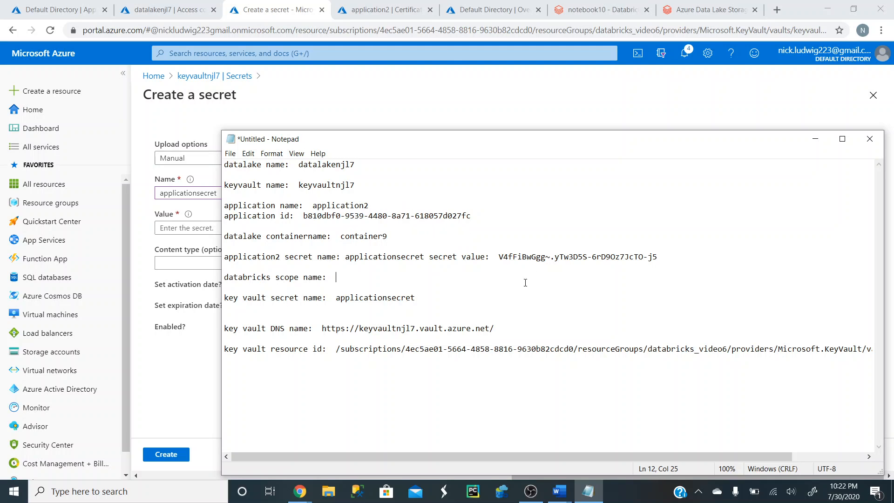
{"action": "left_click_drag", "start_coordinate": [498, 257], "coordinate": [661, 256]}
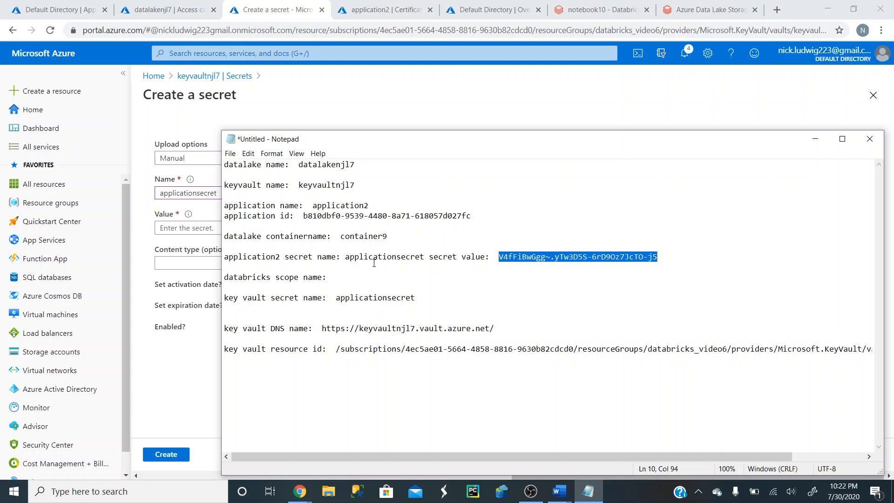
{"action": "left_click", "coordinate": [539, 264]}
{"action": "left_click_drag", "start_coordinate": [498, 257], "coordinate": [653, 266]}
{"action": "left_click", "coordinate": [815, 139]}
{"action": "left_click", "coordinate": [236, 229]}
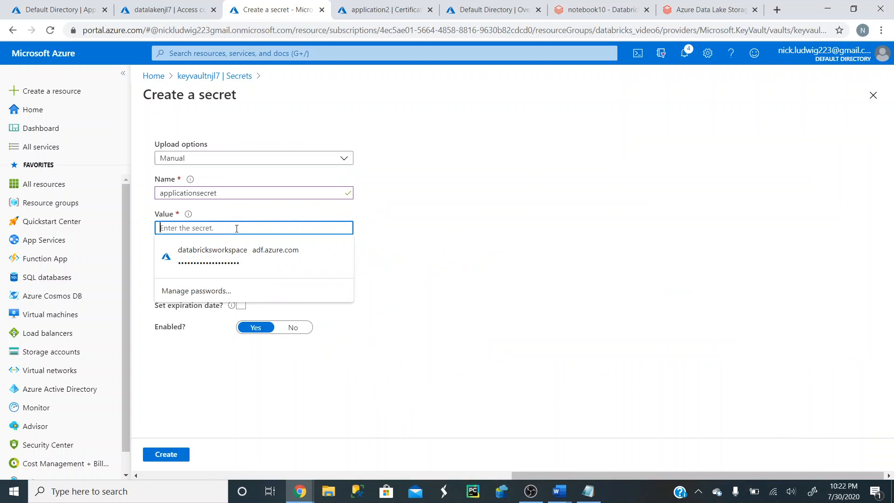
{"action": "key", "text": "ctrl+v"}
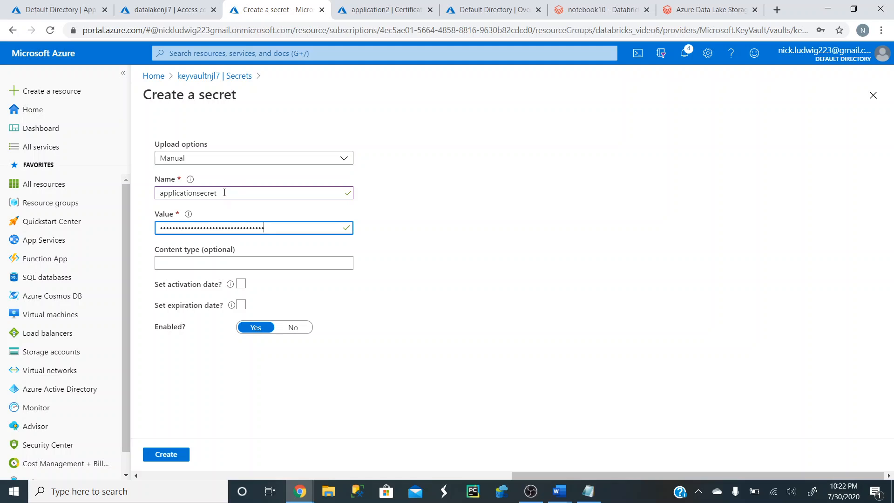
Step: Try to create the key vault secret under the name applicationsecret
{"action": "left_click", "coordinate": [162, 458]}
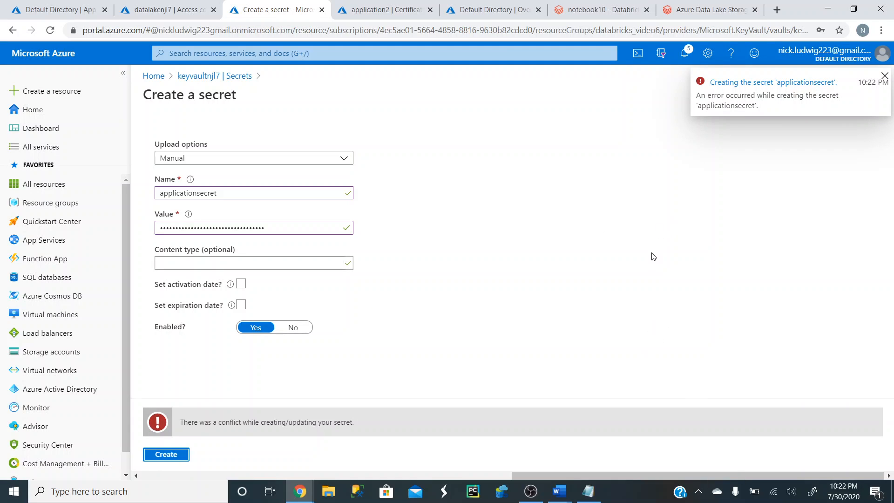
{"action": "left_click", "coordinate": [885, 75]}
{"action": "left_click", "coordinate": [164, 424]}
{"action": "triple_click", "coordinate": [323, 421]}
{"action": "left_click", "coordinate": [449, 348]}
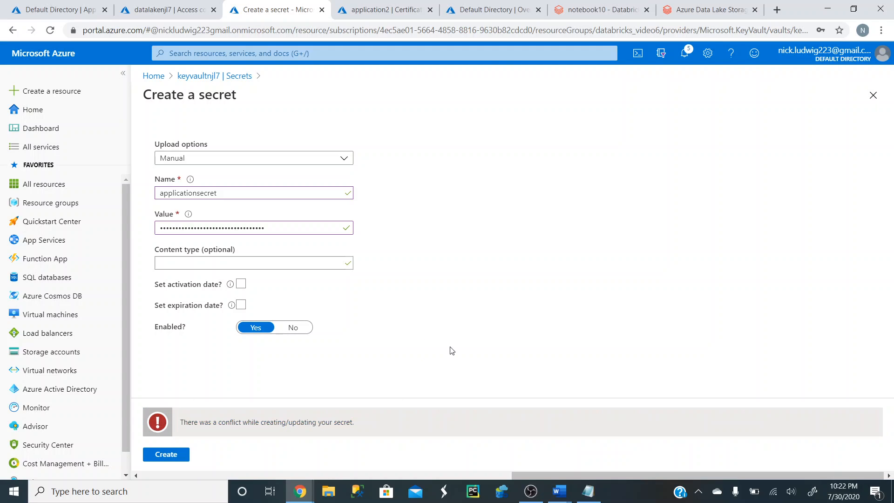
Step: Change the new secret's name to applicationsecret2 and create it in the key vault
{"action": "left_click", "coordinate": [231, 193]}
{"action": "type", "text": "2"}
{"action": "left_click", "coordinate": [188, 455]}
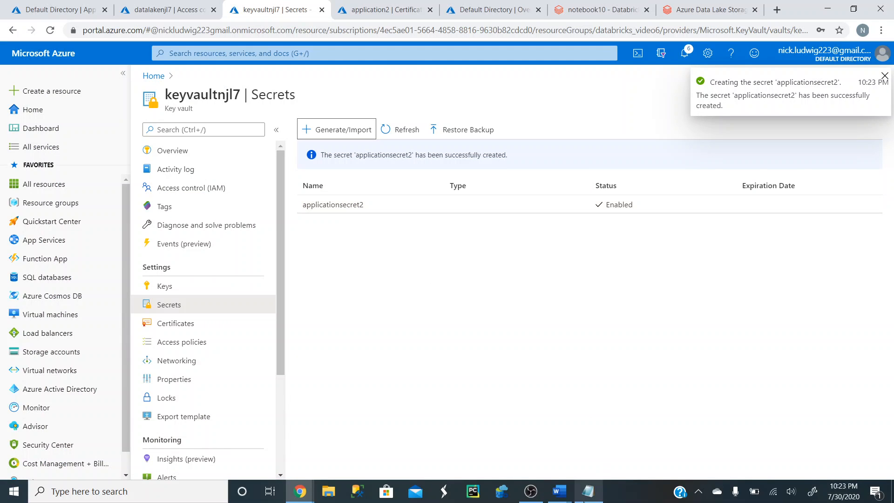
Step: Update the application2 secret name in the Notepad notes to applicationsecret2
{"action": "left_click", "coordinate": [588, 491]}
{"action": "left_click", "coordinate": [425, 256]}
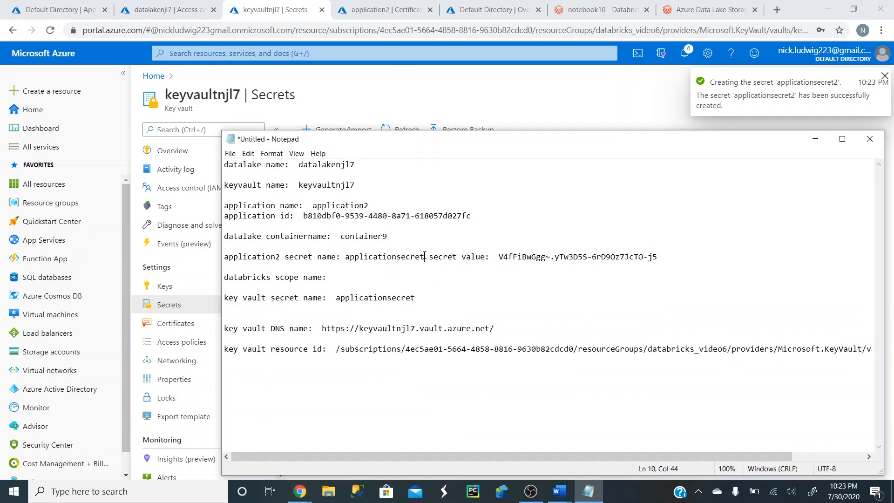
{"action": "type", "text": "2"}
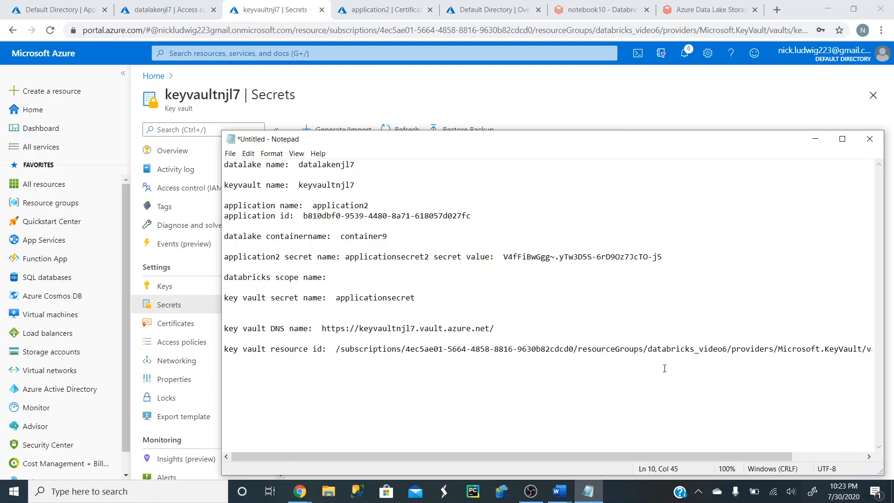
{"action": "left_click", "coordinate": [815, 139]}
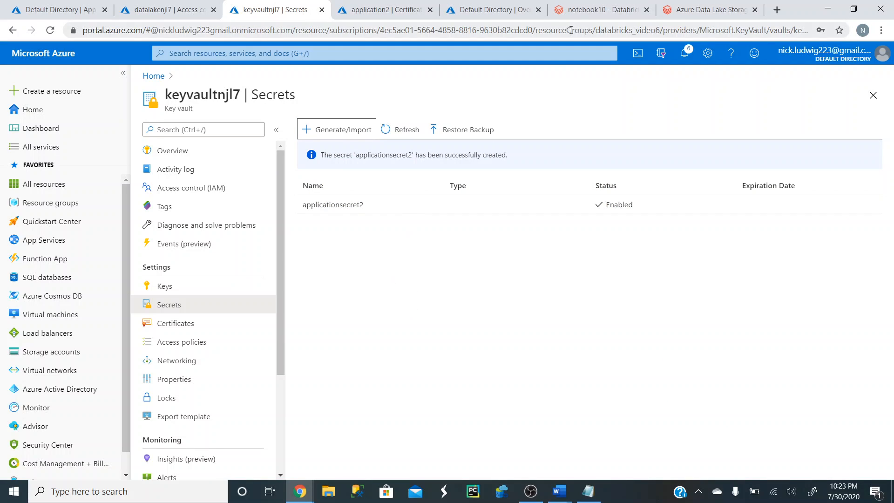
Step: Switch to the Databricks workspace and open its Create Secret Scope page by replacing the URL's notebook part with secrets/createScope
{"action": "left_click", "coordinate": [601, 10]}
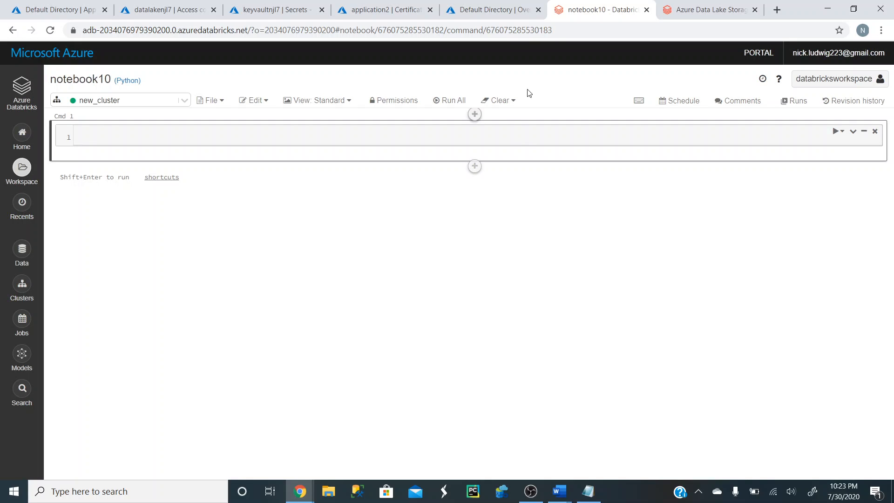
{"action": "left_click", "coordinate": [556, 29]}
{"action": "left_click", "coordinate": [556, 29]}
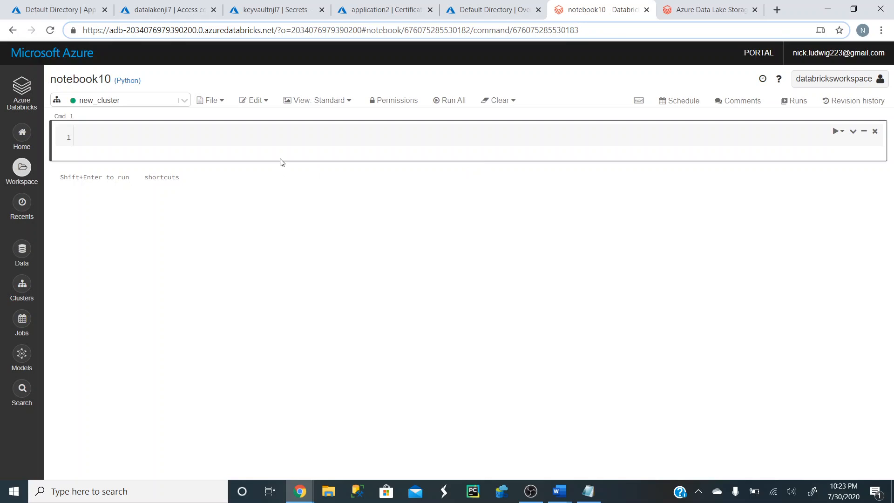
{"action": "double_click", "coordinate": [558, 30]}
{"action": "left_click", "coordinate": [592, 32]}
{"action": "left_click_drag", "start_coordinate": [589, 30], "coordinate": [367, 31]}
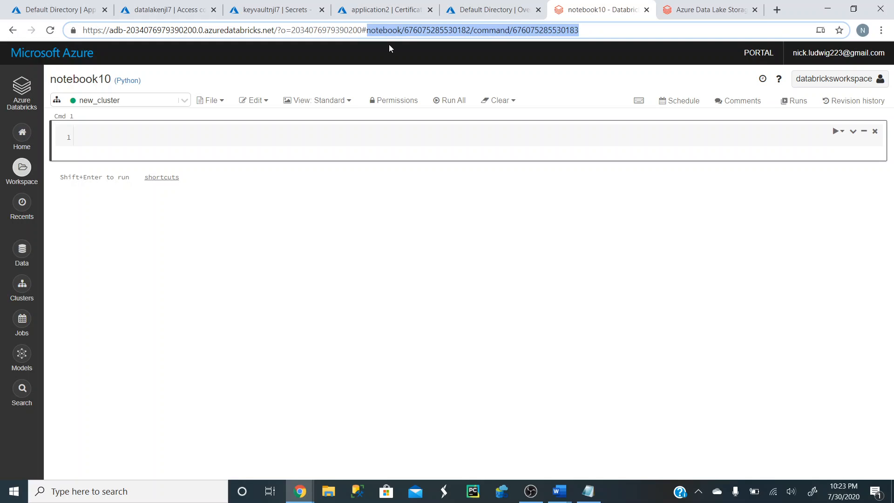
{"action": "key", "text": "BackSpace"}
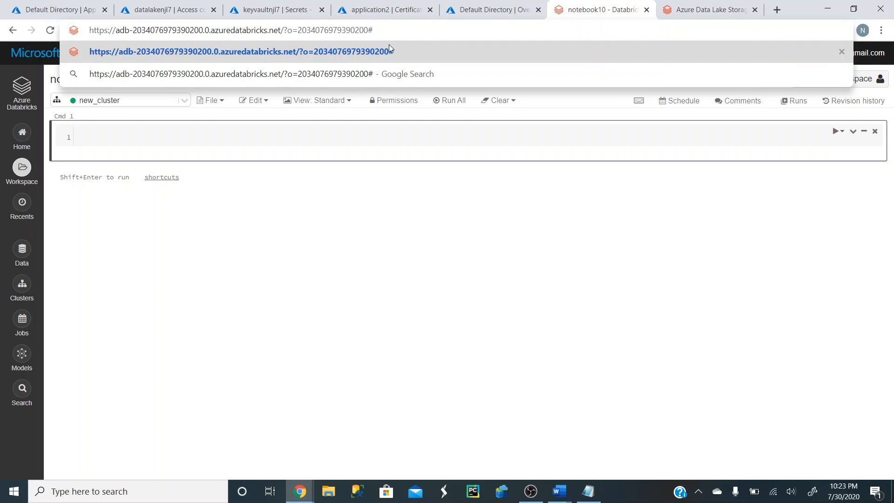
{"action": "type", "text": "se"}
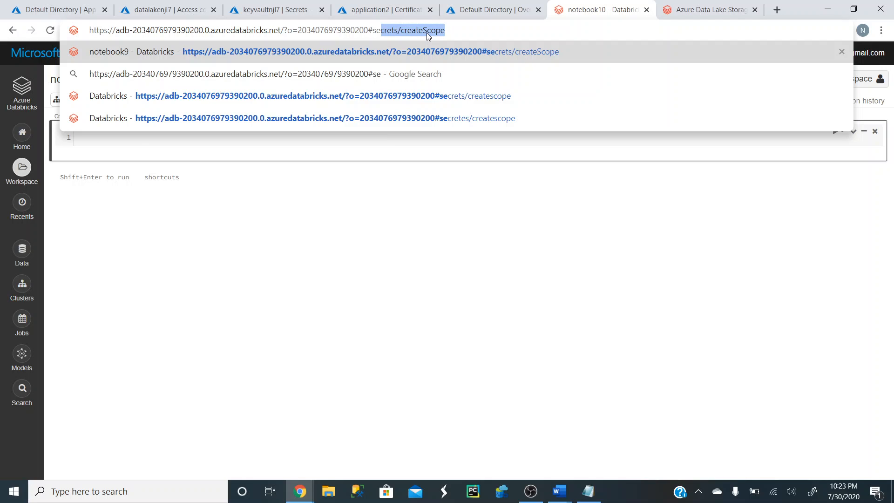
{"action": "key", "text": "Return"}
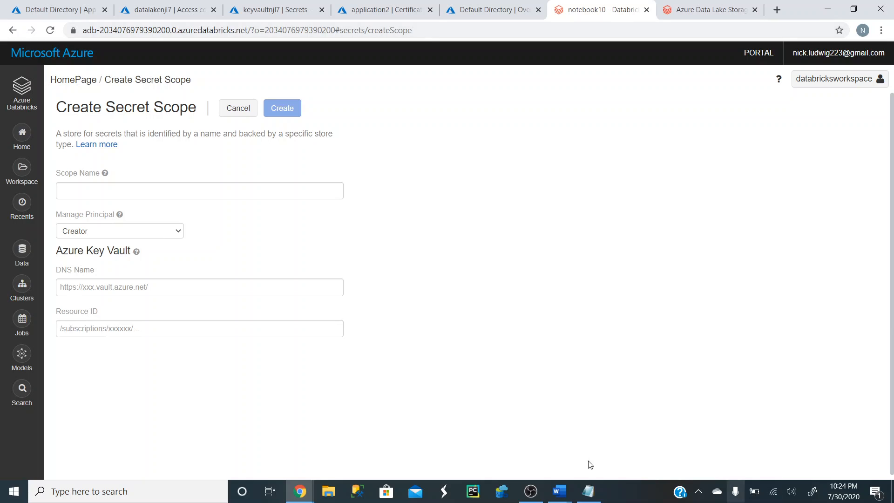
Step: Enter databricksnewsecret3 as the name of the new secret scope
{"action": "left_click", "coordinate": [219, 190]}
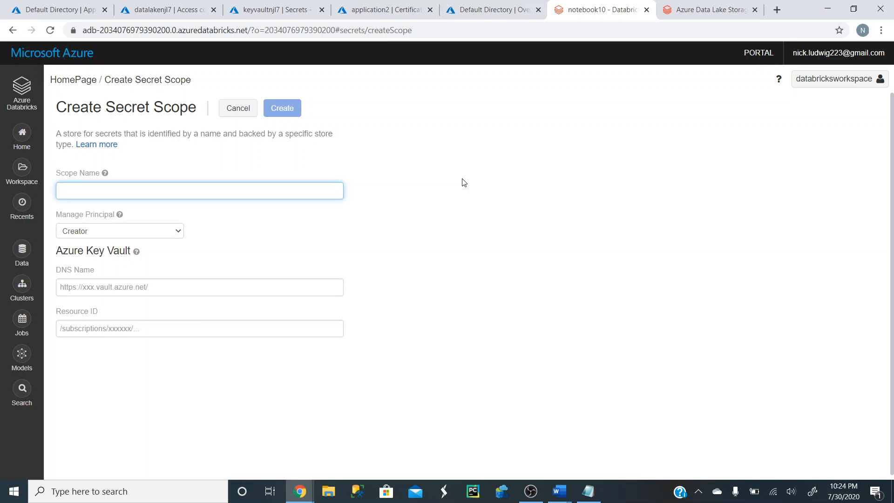
{"action": "type", "text": "datab"}
{"action": "type", "text": "ricks"}
{"action": "type", "text": "newsecret"}
{"action": "type", "text": "scope"}
{"action": "key", "text": "BackSpace"}
{"action": "key", "text": "BackSpace"}
{"action": "key", "text": "BackSpace"}
{"action": "key", "text": "BackSpace"}
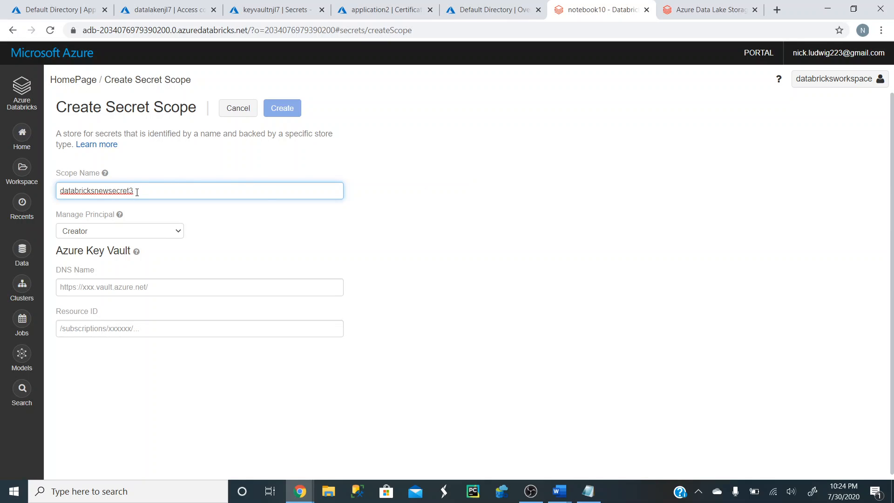
Step: Copy the scope name databricksnewsecret3 into the Notepad notes after the databricks scope name label
{"action": "left_click_drag", "start_coordinate": [137, 192], "coordinate": [28, 196]}
{"action": "key", "text": "ctrl+c"}
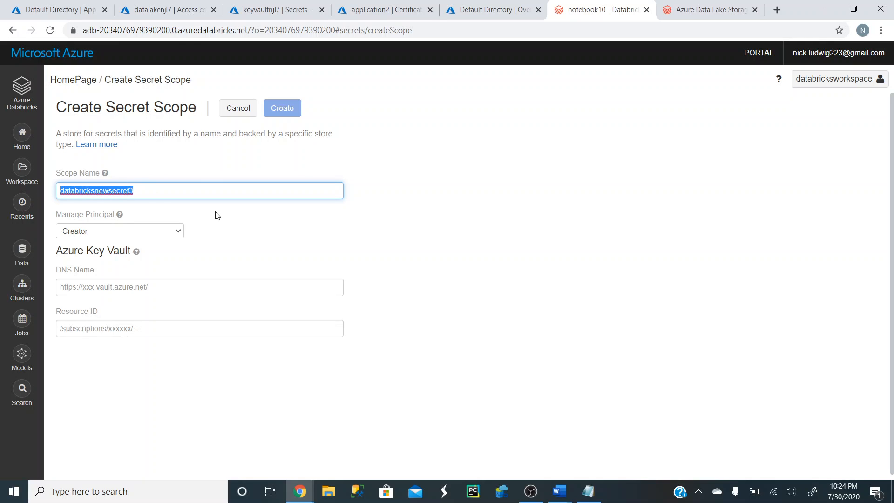
{"action": "left_click", "coordinate": [588, 491]}
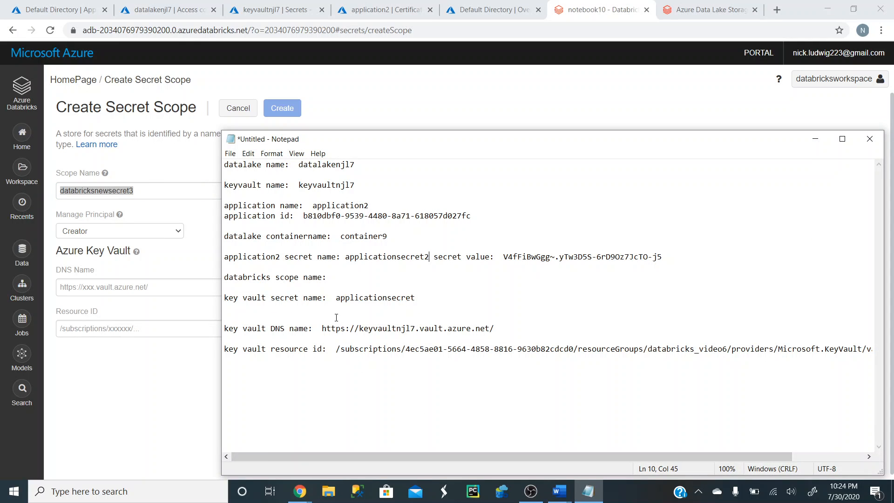
{"action": "left_click", "coordinate": [331, 277]}
{"action": "key", "text": "ctrl+v"}
{"action": "left_click", "coordinate": [815, 138]}
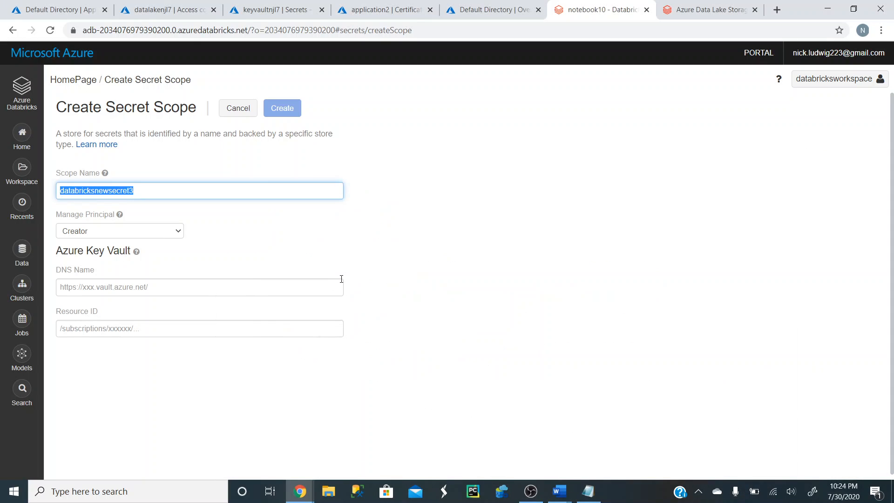
{"action": "left_click", "coordinate": [362, 253]}
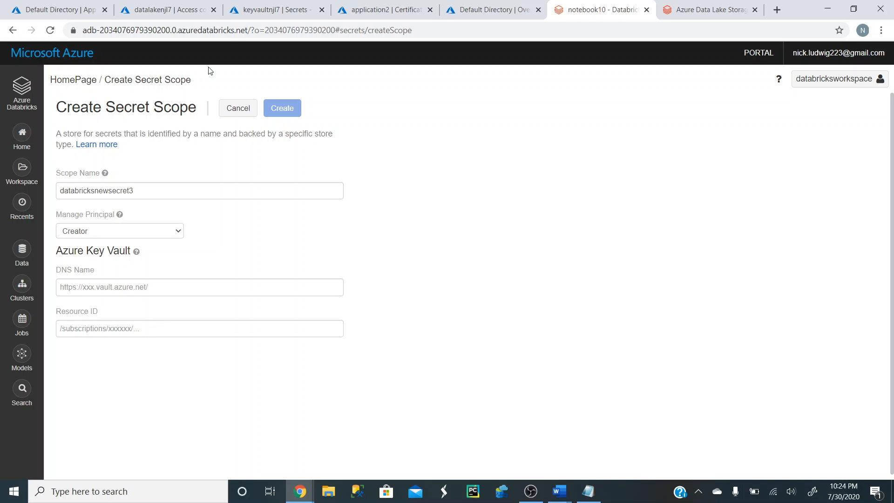
{"action": "left_click", "coordinate": [261, 11]}
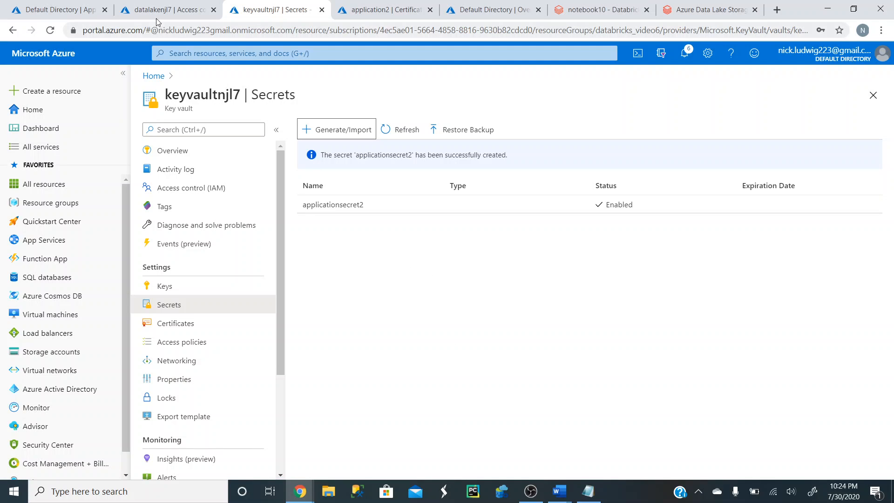
{"action": "left_click", "coordinate": [587, 9]}
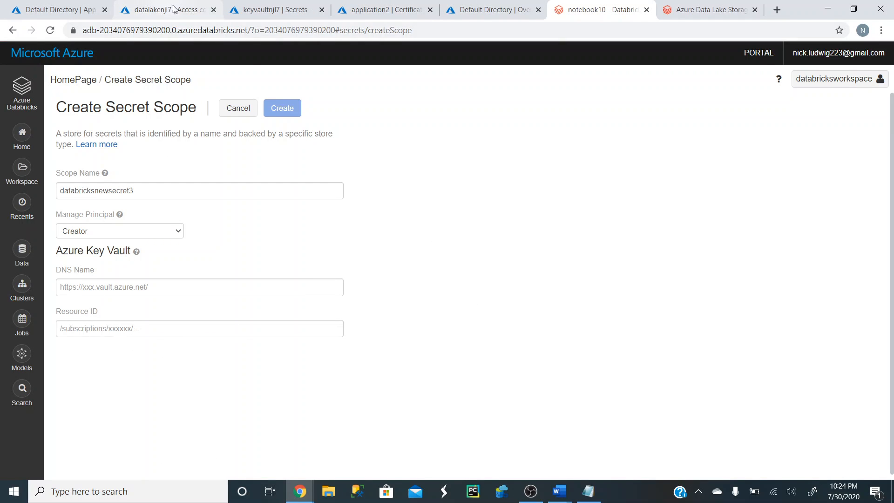
{"action": "left_click", "coordinate": [274, 10]}
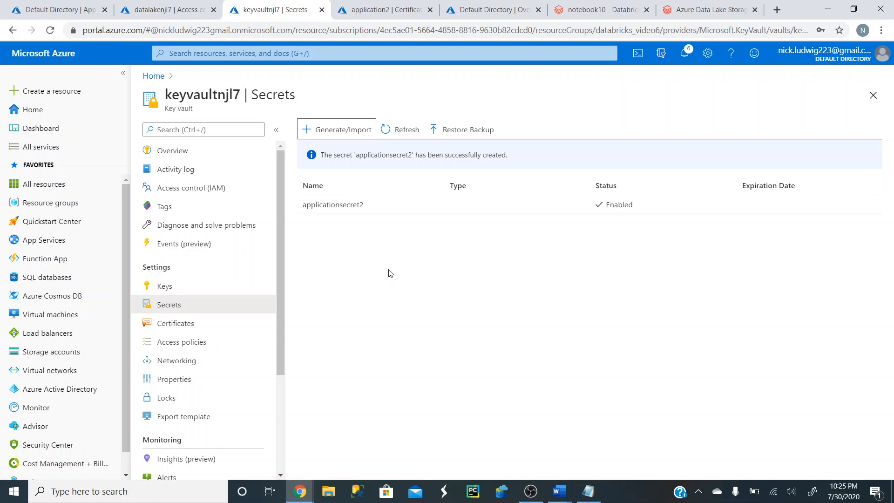
{"action": "left_click", "coordinate": [592, 9]}
{"action": "left_click", "coordinate": [587, 490]}
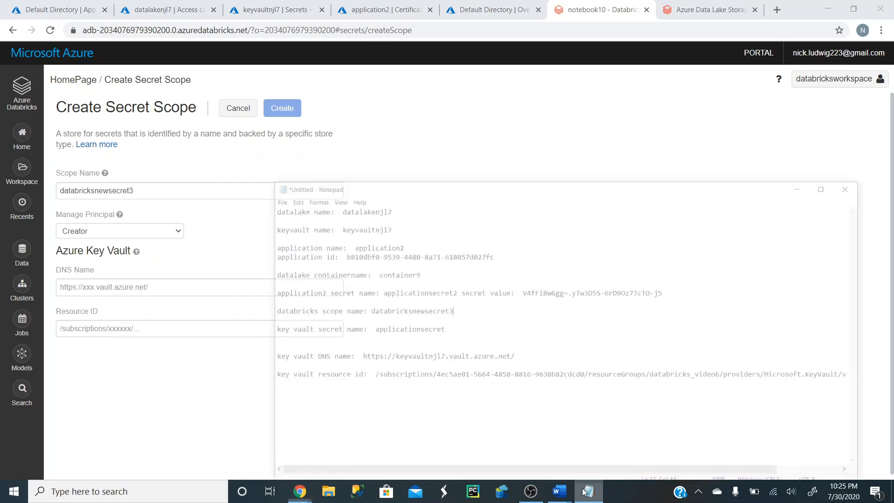
{"action": "left_click_drag", "start_coordinate": [495, 329], "coordinate": [323, 328]}
{"action": "key", "text": "ctrl+c"}
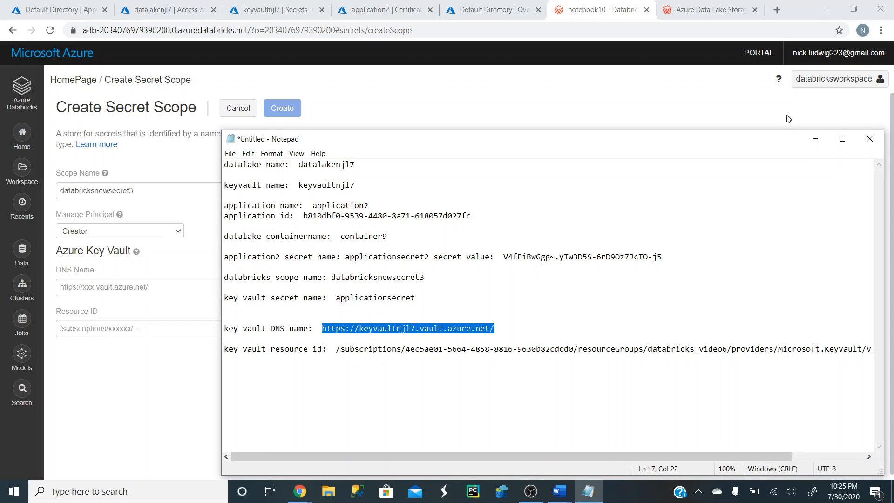
{"action": "left_click", "coordinate": [815, 139]}
{"action": "left_click", "coordinate": [157, 287]}
{"action": "key", "text": "ctrl+v"}
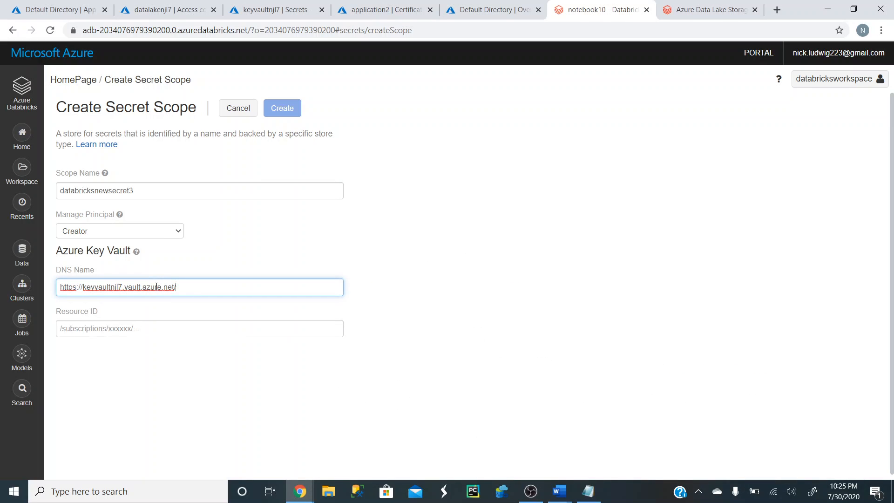
Step: Fill in the scope's Resource ID with the key vault resource ID from the Notepad notes and create the secret scope
{"action": "left_click", "coordinate": [144, 322]}
{"action": "left_click", "coordinate": [592, 494]}
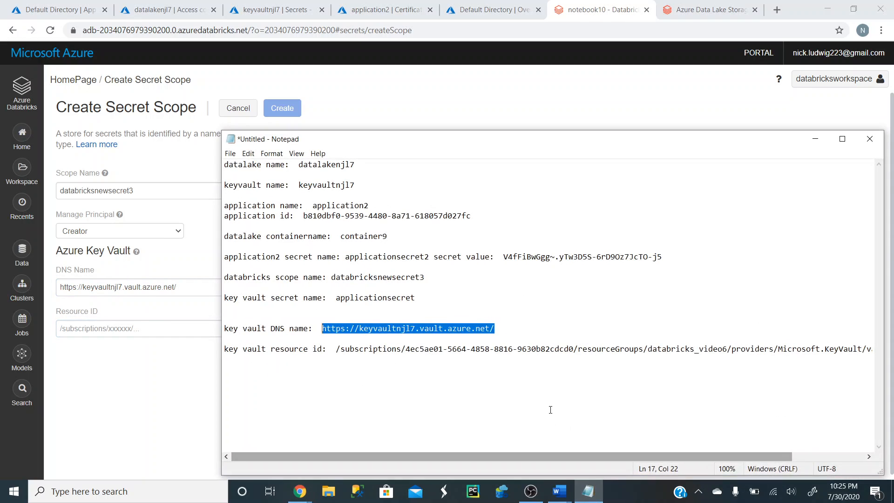
{"action": "left_click_drag", "start_coordinate": [337, 348], "coordinate": [845, 364]}
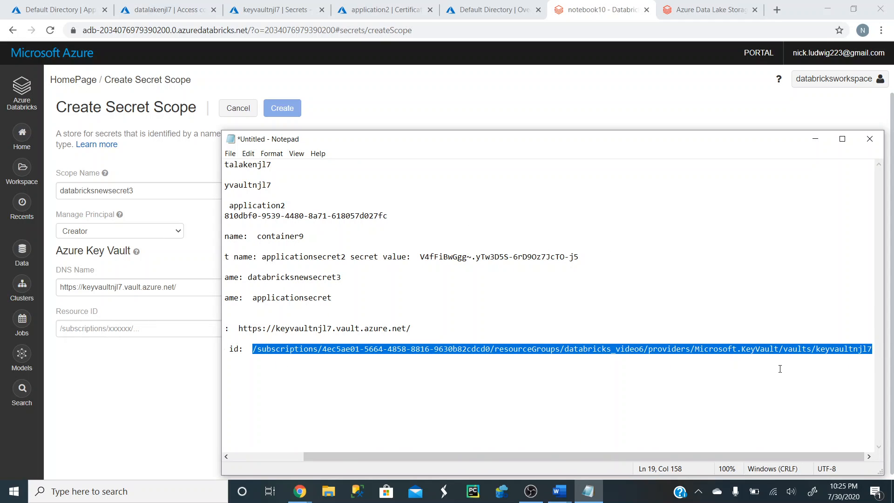
{"action": "left_click", "coordinate": [815, 139]}
{"action": "left_click", "coordinate": [189, 329]}
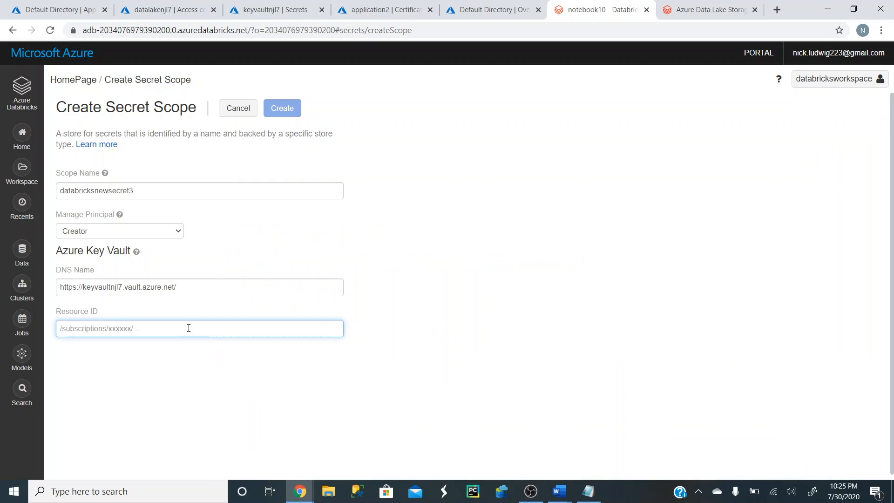
{"action": "key", "text": "ctrl+v"}
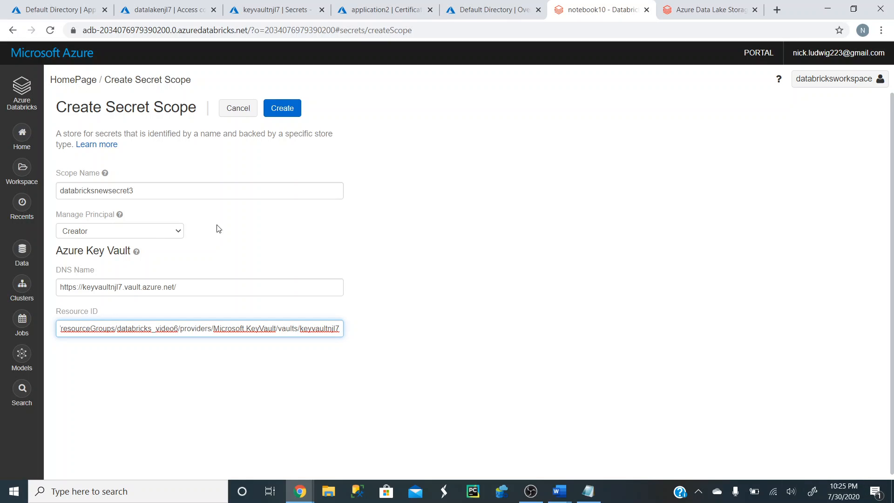
{"action": "left_click", "coordinate": [290, 113]}
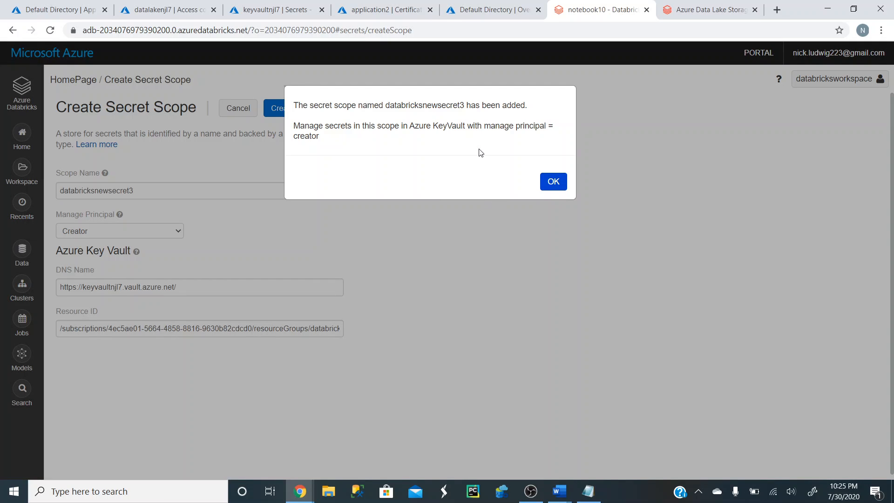
{"action": "left_click", "coordinate": [553, 183]}
Step: Open notebook10 from the Databricks workspace's recent notebooks and place the cursor in its first cell
{"action": "left_click", "coordinate": [590, 498]}
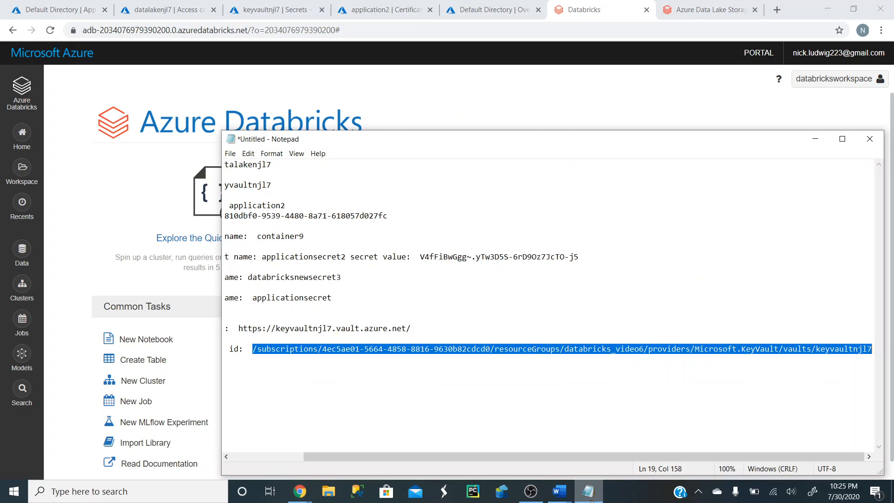
{"action": "left_click_drag", "start_coordinate": [416, 456], "coordinate": [344, 456]}
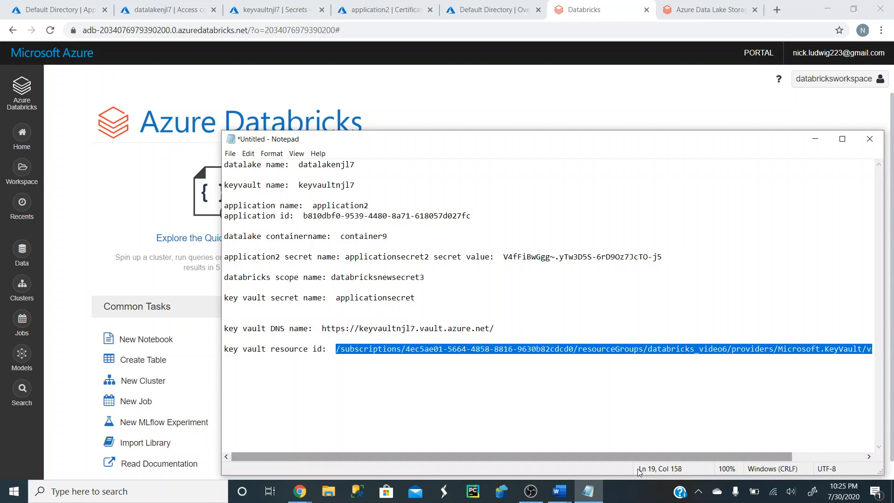
{"action": "left_click", "coordinate": [588, 491]}
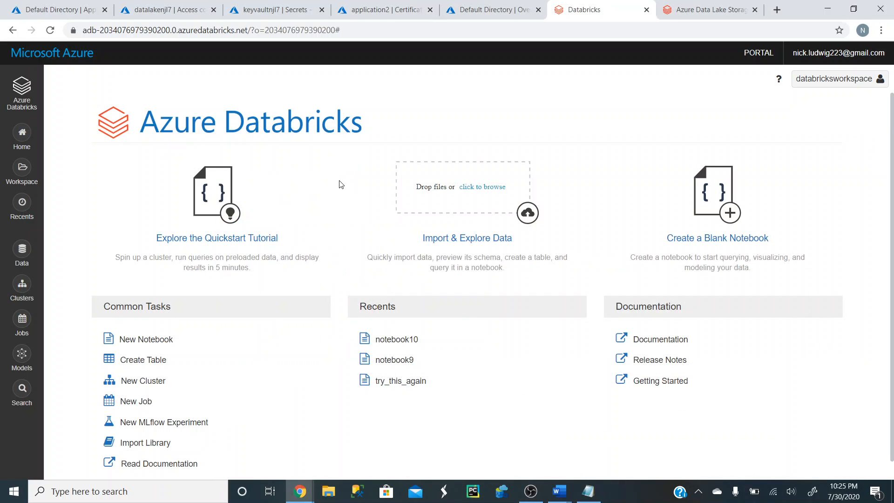
{"action": "left_click", "coordinate": [399, 341]}
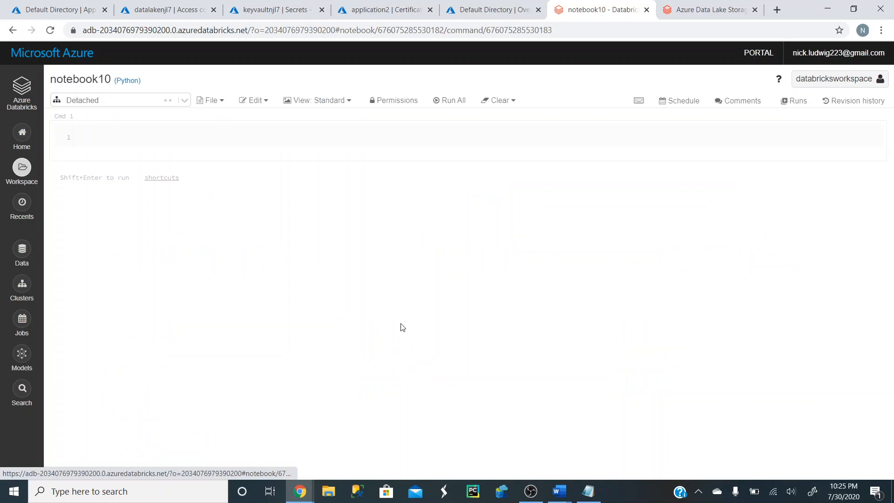
{"action": "left_click", "coordinate": [218, 134]}
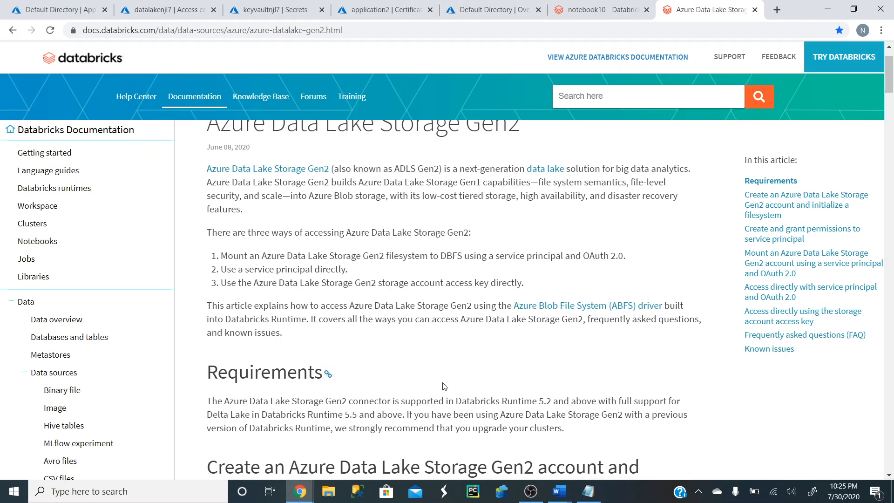
Step: Copy the Python code for mounting an Azure Data Lake Storage Gen2 filesystem from the Databricks documentation
{"action": "scroll", "coordinate": [410, 347], "scroll_direction": "up", "scroll_amount": 1}
{"action": "scroll", "coordinate": [397, 338], "scroll_direction": "down", "scroll_amount": 12}
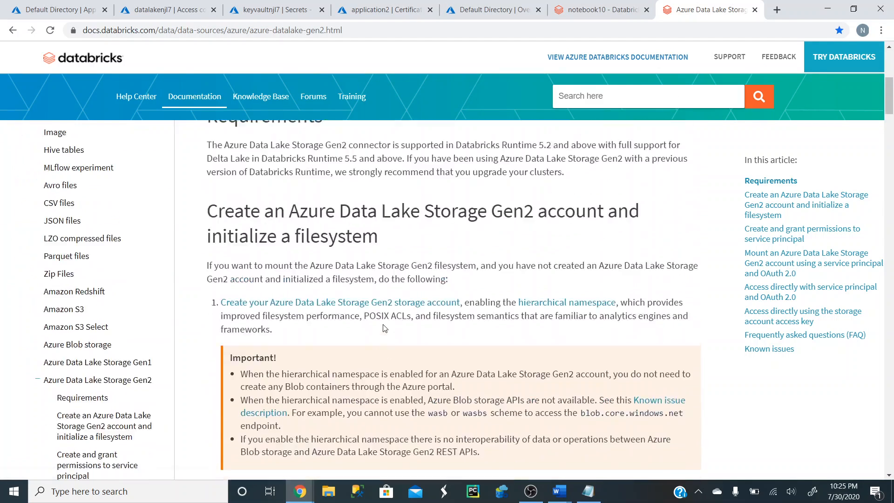
{"action": "scroll", "coordinate": [384, 329], "scroll_direction": "down", "scroll_amount": 6}
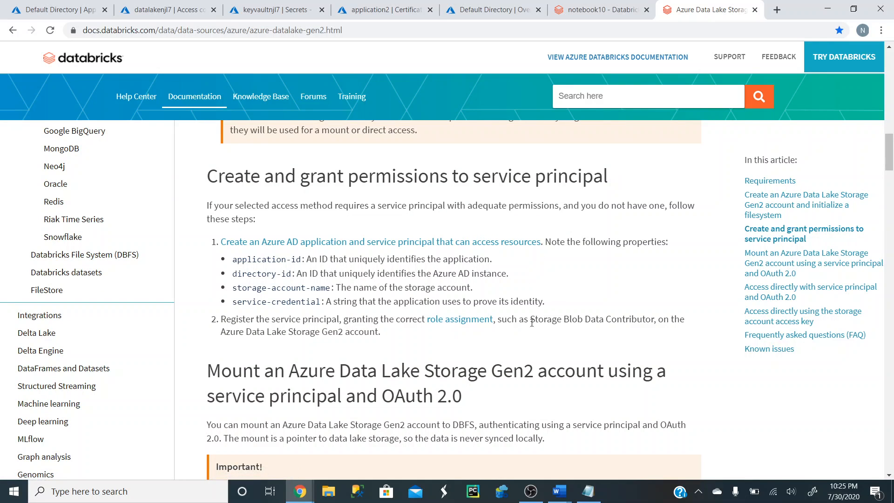
{"action": "scroll", "coordinate": [558, 309], "scroll_direction": "down", "scroll_amount": 3}
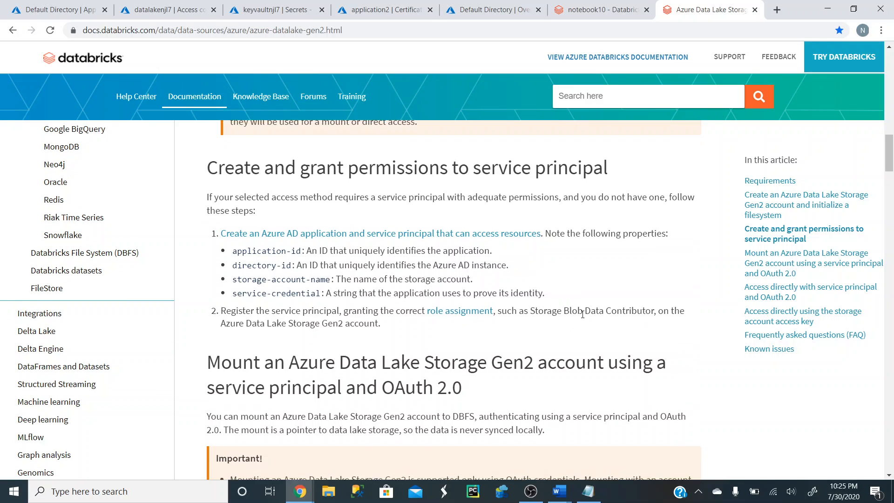
{"action": "scroll", "coordinate": [558, 310], "scroll_direction": "down", "scroll_amount": 5}
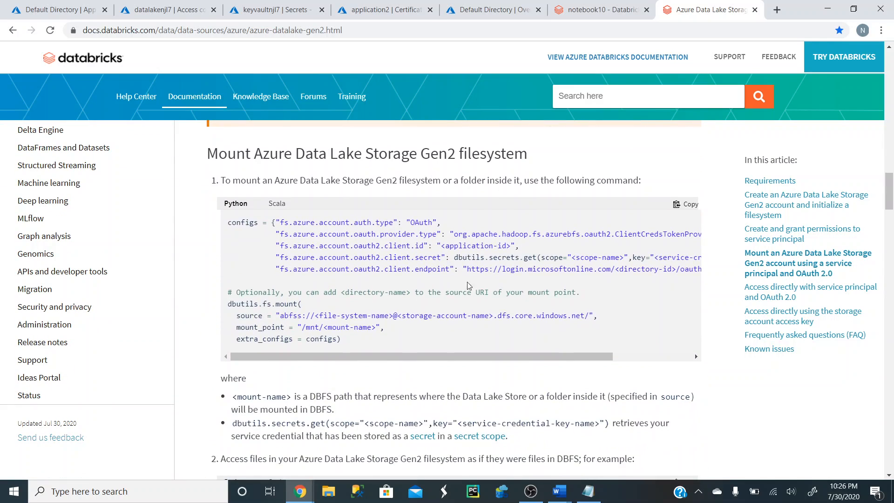
{"action": "left_click", "coordinate": [685, 204]}
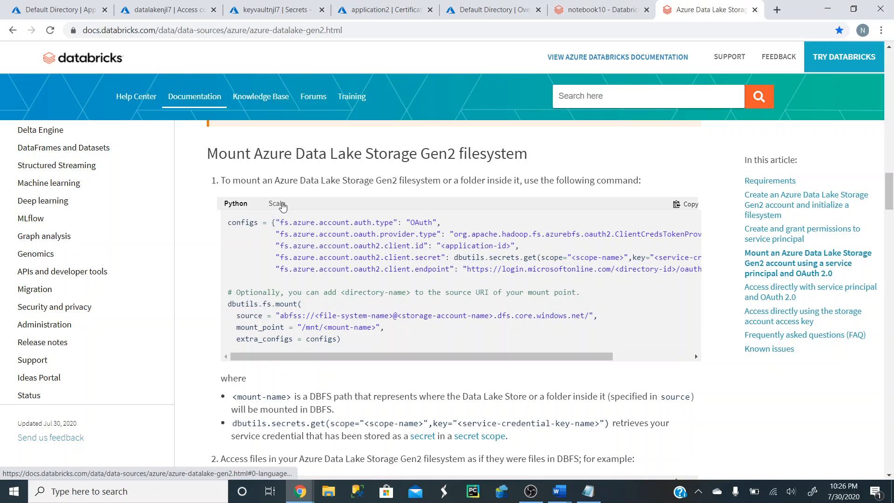
{"action": "left_click", "coordinate": [278, 205]}
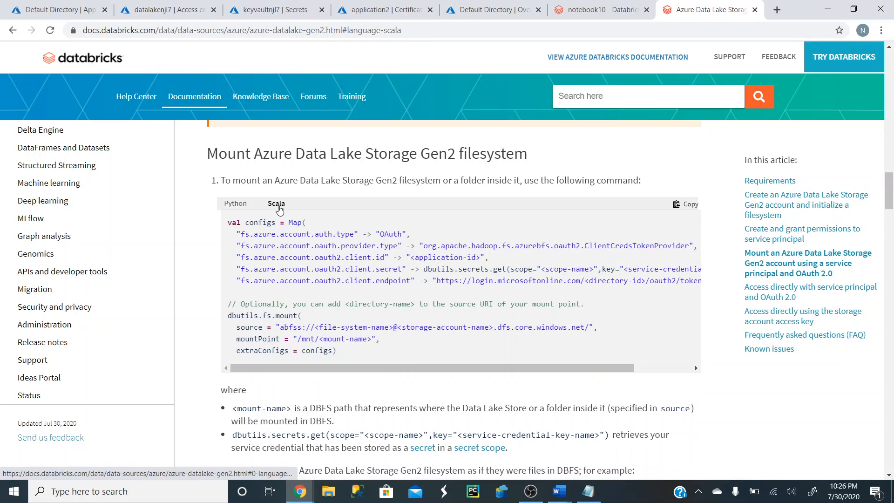
{"action": "left_click", "coordinate": [234, 205]}
{"action": "left_click", "coordinate": [687, 204]}
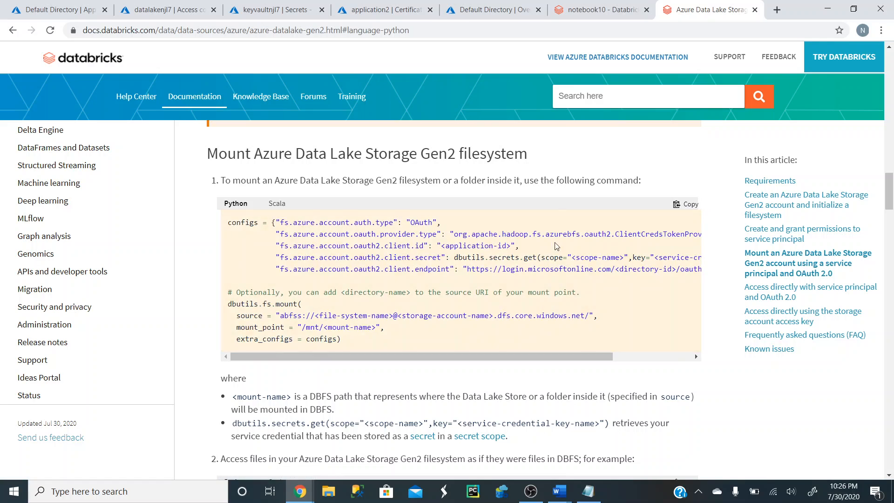
Step: Paste the copied mount code into the first cell of notebook10
{"action": "left_click", "coordinate": [588, 9]}
{"action": "left_click", "coordinate": [165, 137]}
{"action": "key", "text": "ctrl+v"}
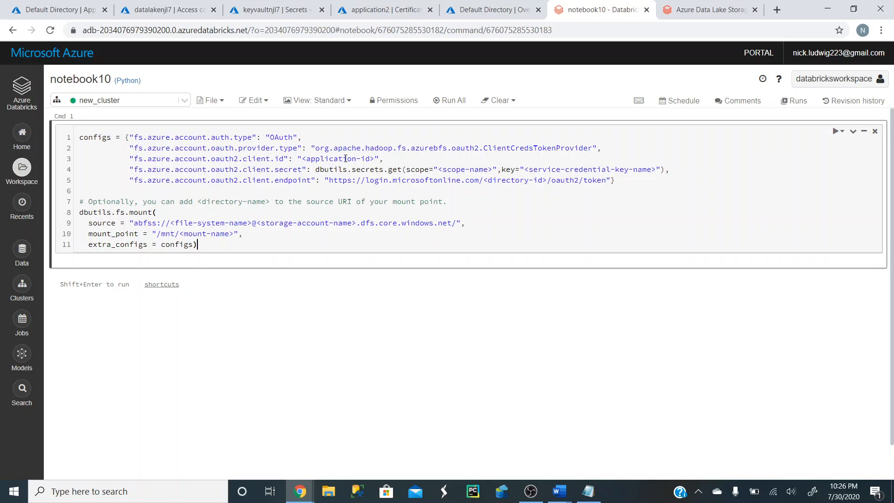
Step: Replace the <application-id> placeholder in the client.id line with the application ID from the Notepad notes, keeping it on one line
{"action": "left_click", "coordinate": [373, 157]}
{"action": "key", "text": "BackSpace"}
{"action": "key", "text": "BackSpace"}
{"action": "key", "text": "BackSpace"}
{"action": "key", "text": "BackSpace"}
{"action": "key", "text": "BackSpace"}
{"action": "key", "text": "BackSpace"}
{"action": "key", "text": "BackSpace"}
{"action": "key", "text": "BackSpace"}
{"action": "key", "text": "BackSpace"}
{"action": "key", "text": "BackSpace"}
{"action": "key", "text": "BackSpace"}
{"action": "key", "text": "BackSpace"}
{"action": "key", "text": "BackSpace"}
{"action": "key", "text": "BackSpace"}
{"action": "key", "text": "BackSpace"}
{"action": "key", "text": "BackSpace"}
{"action": "left_click", "coordinate": [588, 492]}
{"action": "left_click_drag", "start_coordinate": [303, 216], "coordinate": [458, 224]}
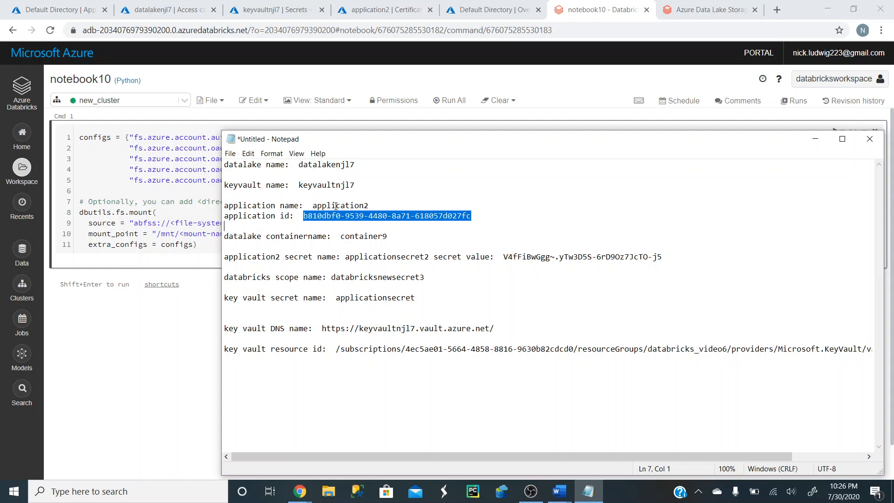
{"action": "left_click", "coordinate": [820, 137]}
{"action": "key", "text": "ctrl+v"}
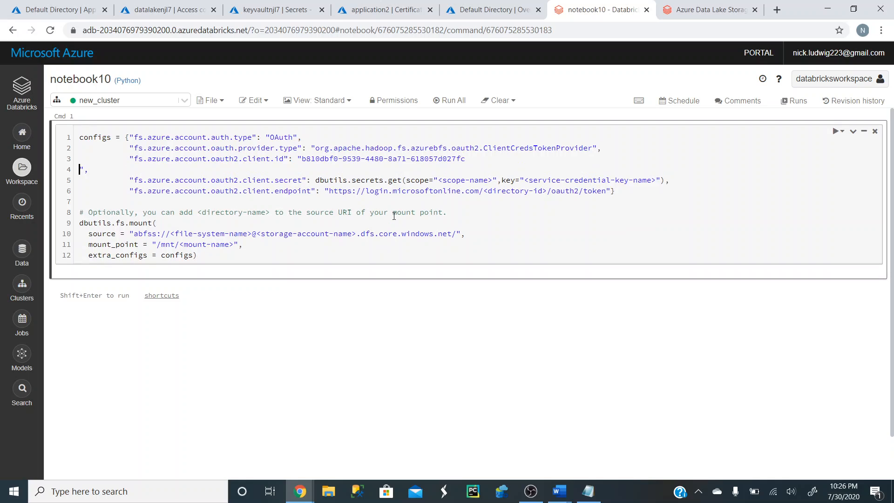
{"action": "key", "text": "BackSpace"}
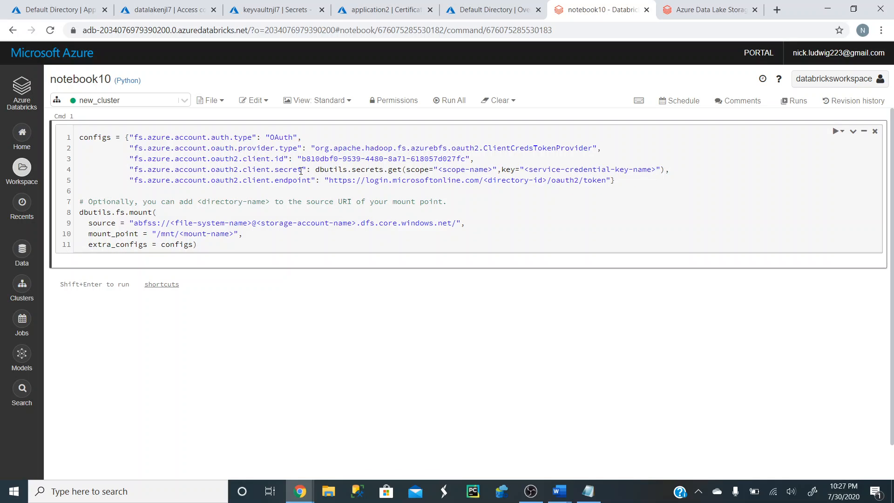
Step: Replace the <scope-name> placeholder in the client.secret line with databricksnewsecret3 from the Notepad notes
{"action": "left_click", "coordinate": [492, 171]}
{"action": "key", "text": "BackSpace"}
{"action": "key", "text": "BackSpace"}
{"action": "key", "text": "BackSpace"}
{"action": "key", "text": "BackSpace"}
{"action": "key", "text": "BackSpace"}
{"action": "key", "text": "BackSpace"}
{"action": "key", "text": "BackSpace"}
{"action": "key", "text": "BackSpace"}
{"action": "key", "text": "BackSpace"}
{"action": "key", "text": "BackSpace"}
{"action": "key", "text": "BackSpace"}
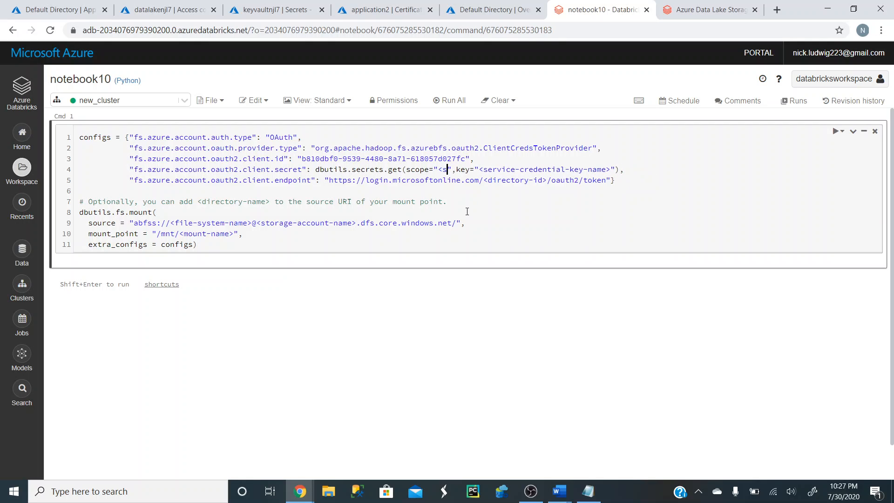
{"action": "key", "text": "BackSpace"}
{"action": "left_click", "coordinate": [581, 498]}
{"action": "left_click_drag", "start_coordinate": [429, 278], "coordinate": [335, 281]}
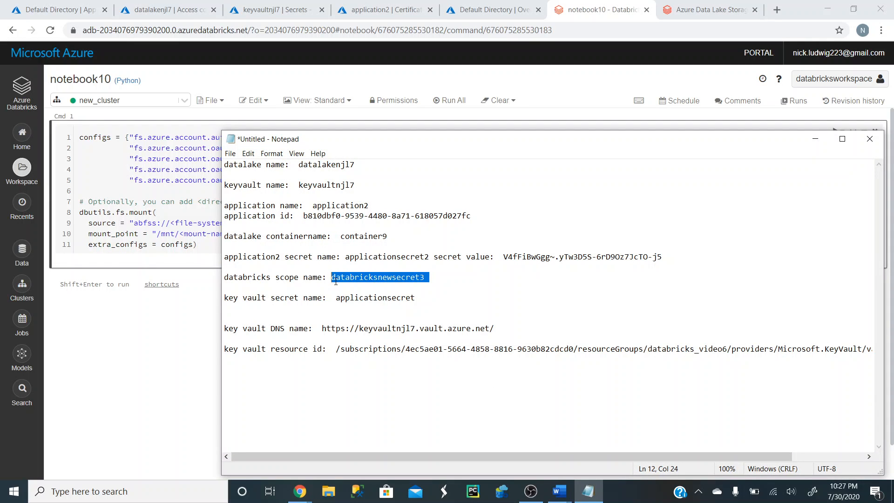
{"action": "left_click", "coordinate": [815, 139]}
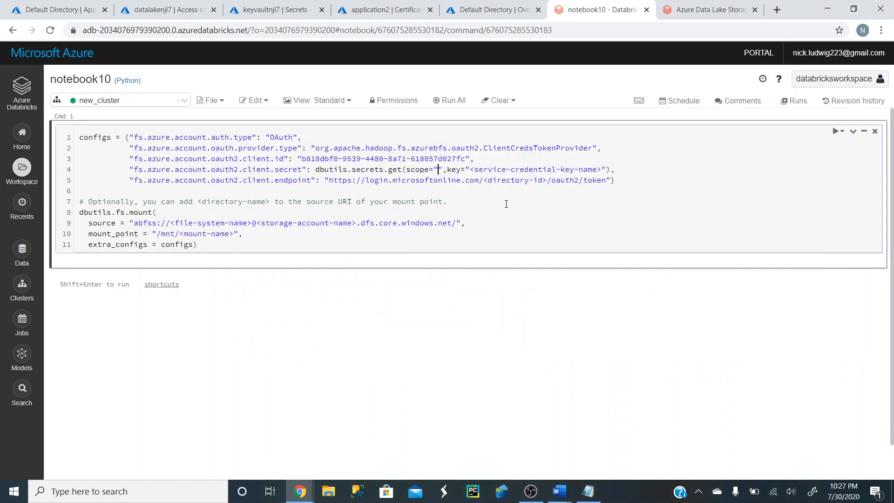
{"action": "key", "text": "ctrl+v"}
Step: Replace the <service-credential-key-name> placeholder with the key vault secret name applicationsecret from the Notepad notes
{"action": "left_click", "coordinate": [698, 169]}
{"action": "key", "text": "BackSpace"}
{"action": "key", "text": "BackSpace"}
{"action": "key", "text": "BackSpace"}
{"action": "key", "text": "BackSpace"}
{"action": "key", "text": "BackSpace"}
{"action": "key", "text": "BackSpace"}
{"action": "key", "text": "BackSpace"}
{"action": "key", "text": "BackSpace"}
{"action": "key", "text": "BackSpace"}
{"action": "key", "text": "BackSpace"}
{"action": "key", "text": "BackSpace"}
{"action": "key", "text": "BackSpace"}
{"action": "key", "text": "BackSpace"}
{"action": "key", "text": "BackSpace"}
{"action": "key", "text": "BackSpace"}
{"action": "key", "text": "BackSpace"}
{"action": "key", "text": "BackSpace"}
{"action": "key", "text": "BackSpace"}
{"action": "key", "text": "BackSpace"}
{"action": "key", "text": "BackSpace"}
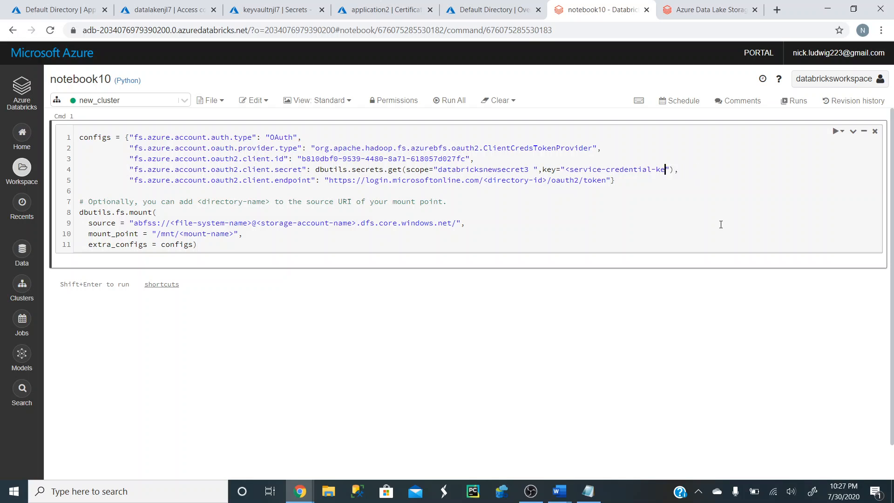
{"action": "key", "text": "BackSpace"}
{"action": "key", "text": "BackSpace"}
{"action": "key", "text": "BackSpace"}
{"action": "left_click", "coordinate": [588, 491]}
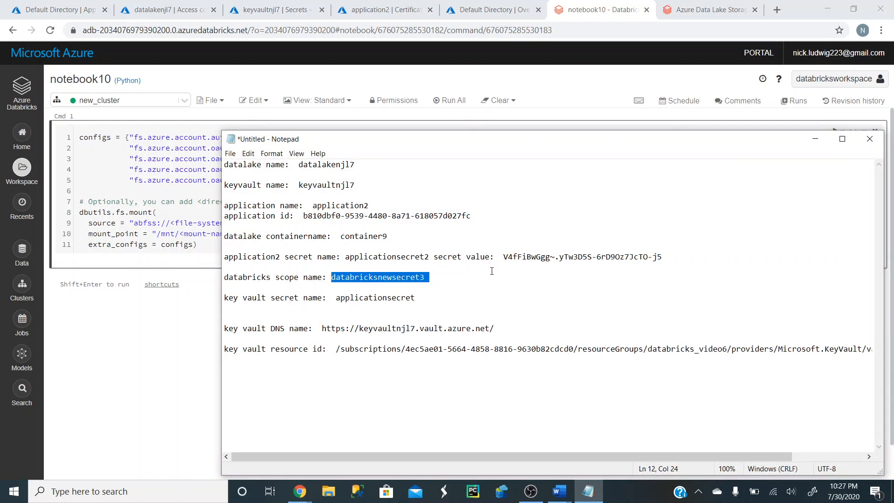
{"action": "left_click", "coordinate": [361, 297]}
{"action": "left_click_drag", "start_coordinate": [415, 297], "coordinate": [336, 299]}
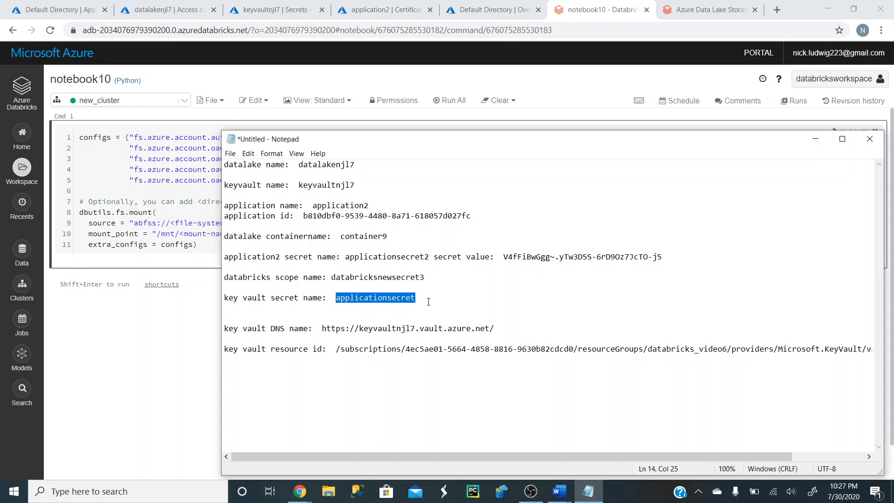
{"action": "left_click", "coordinate": [814, 139]}
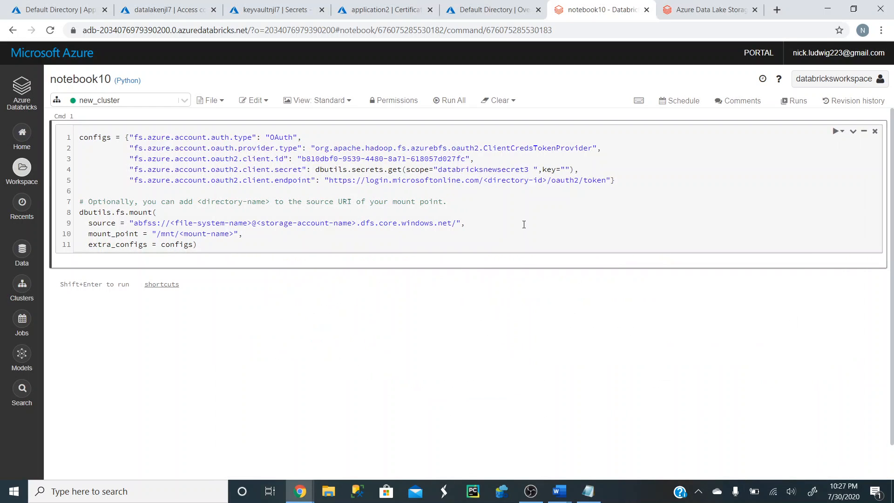
{"action": "key", "text": "ctrl+v"}
Step: Copy the tenant ID from the Azure Active Directory overview in the Azure portal
{"action": "left_click", "coordinate": [403, 159]}
{"action": "left_click", "coordinate": [60, 9]}
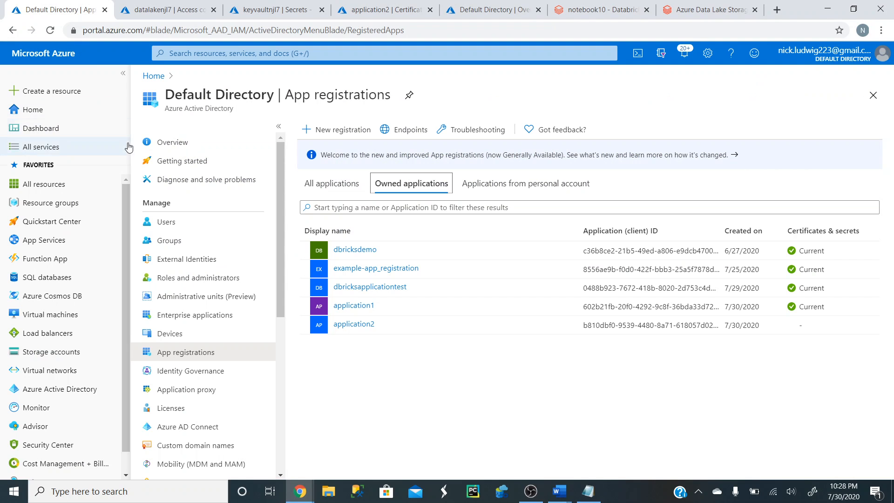
{"action": "left_click", "coordinate": [154, 76]}
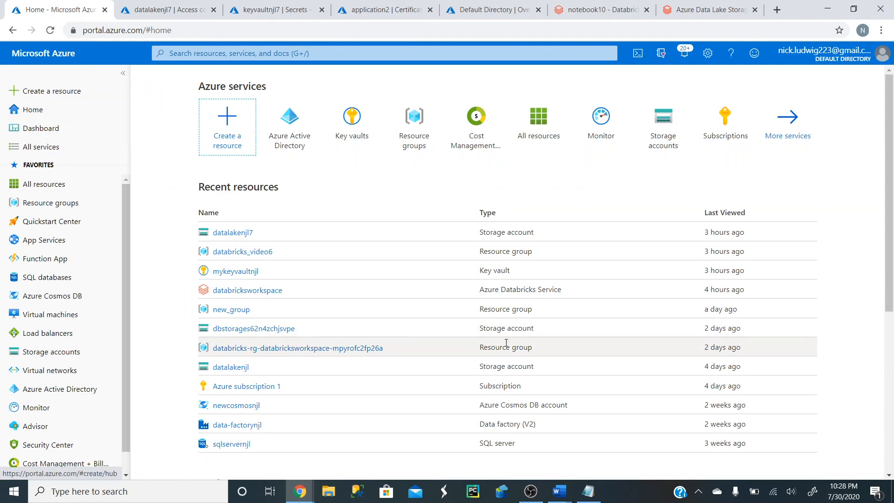
{"action": "left_click", "coordinate": [58, 390]}
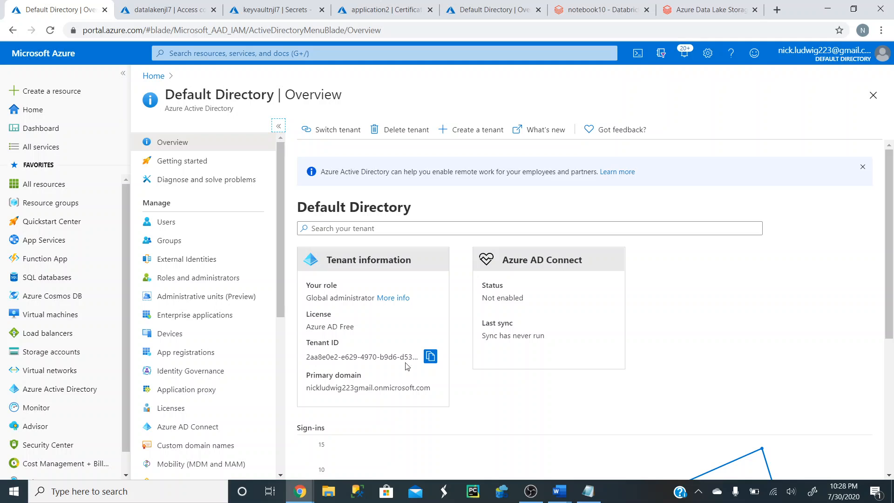
{"action": "left_click", "coordinate": [431, 356]}
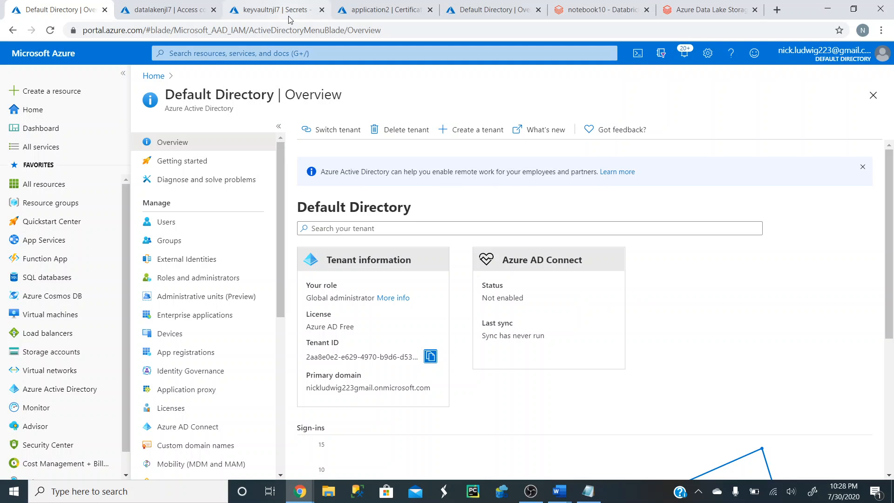
Step: Start a new secret in key vault keyvaultnjl7 named tenantid2, with the copied tenant ID pasted as the secret value
{"action": "left_click", "coordinate": [269, 10]}
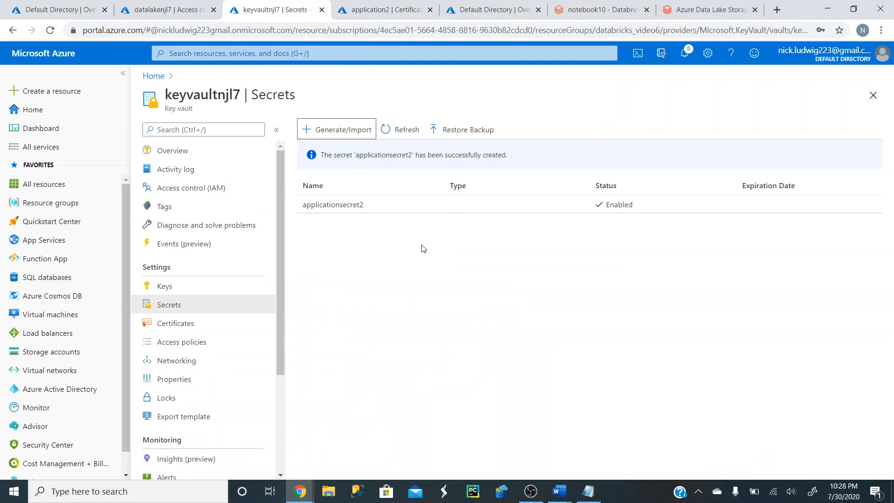
{"action": "left_click", "coordinate": [336, 129]}
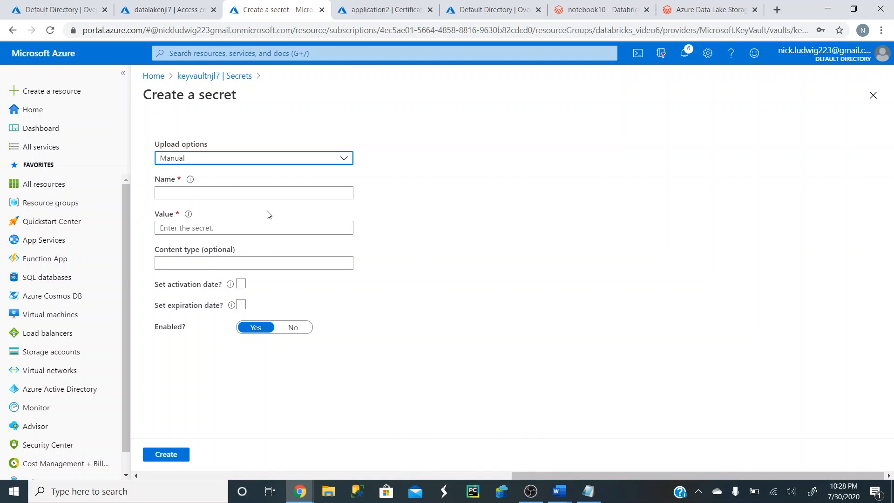
{"action": "left_click", "coordinate": [255, 195]}
{"action": "type", "text": "te"}
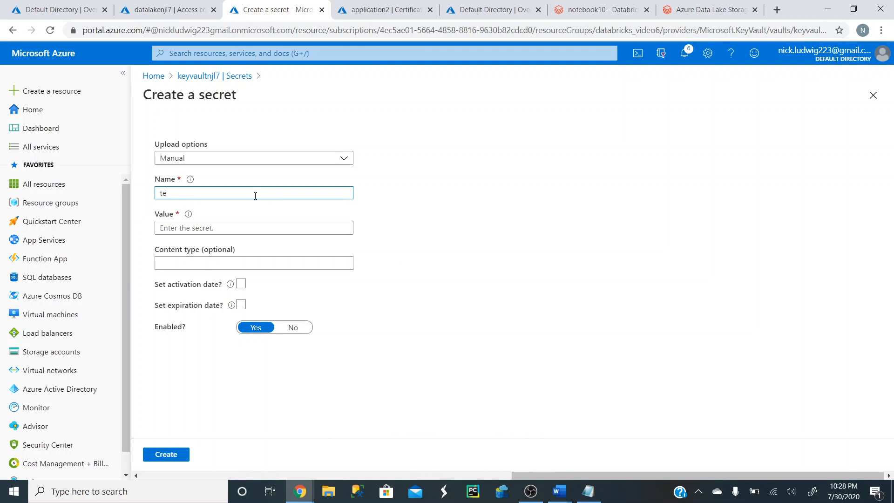
{"action": "type", "text": "nantid2"}
{"action": "left_click", "coordinate": [227, 229]}
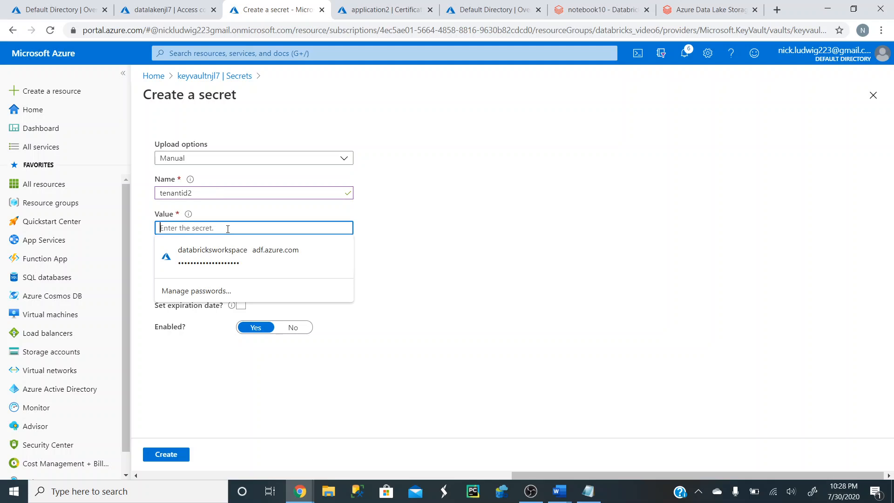
{"action": "key", "text": "ctrl+v"}
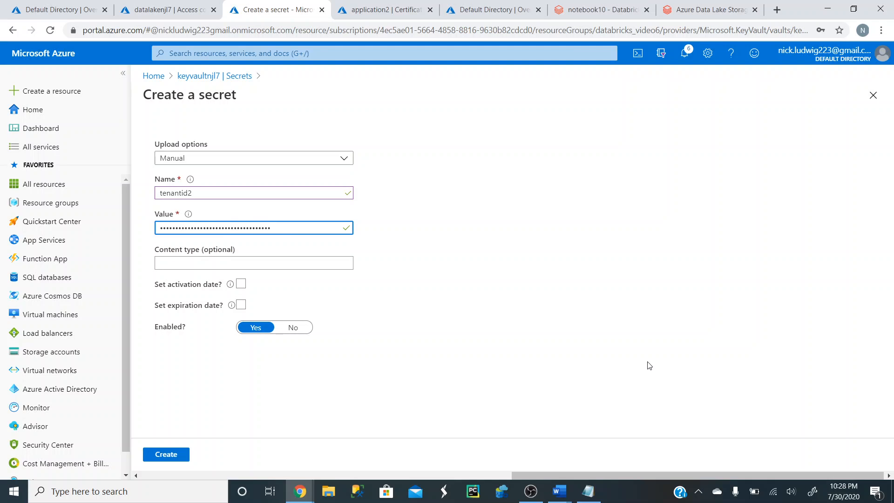
Step: Record the secret name tenantid2 on a new line of the Notepad notes and create the secret in the key vault
{"action": "left_click", "coordinate": [588, 491]}
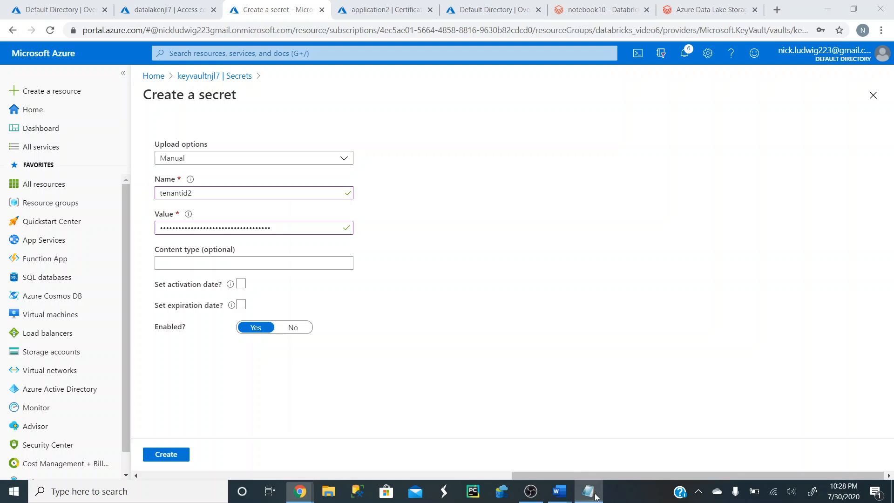
{"action": "left_click", "coordinate": [339, 376]}
{"action": "key", "text": "Return"}
{"action": "type", "text": "tenantid2"}
{"action": "left_click", "coordinate": [814, 139]}
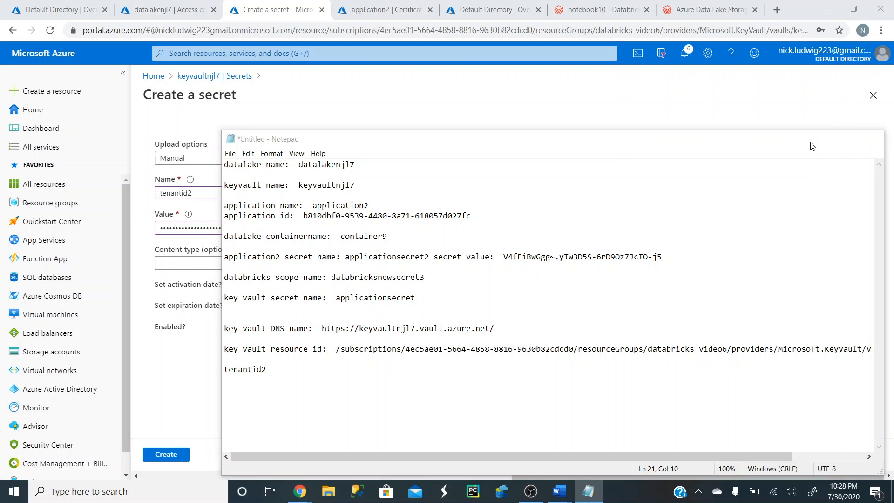
{"action": "left_click", "coordinate": [158, 455]}
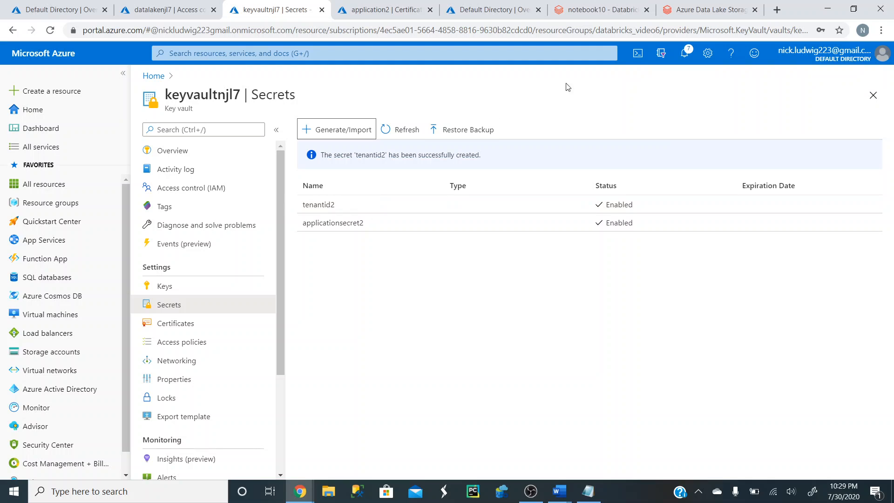
Step: Add a tenant_id2 variable above configs in notebook10's first cell, assigned a copy of the client.secret line's dbutils.secrets.get call
{"action": "left_click", "coordinate": [615, 8]}
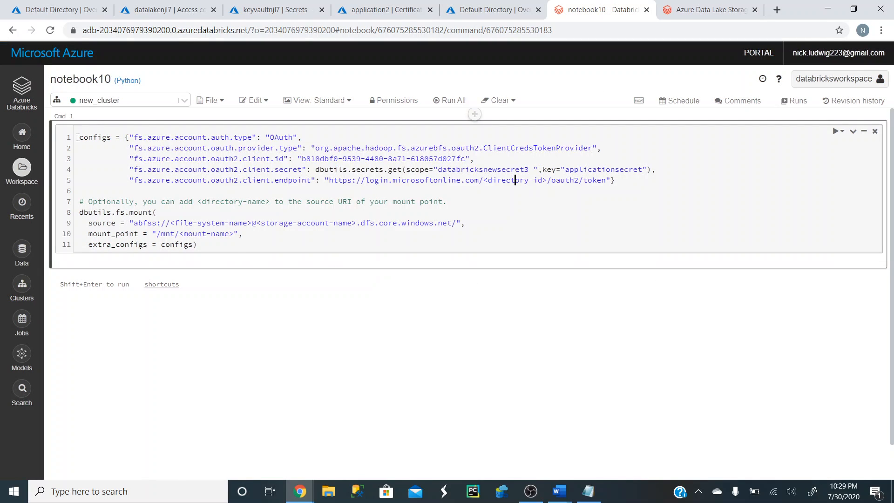
{"action": "key", "text": "Return"}
{"action": "key", "text": "Return"}
{"action": "key", "text": "Up"}
{"action": "key", "text": "Up"}
{"action": "type", "text": "tenant"}
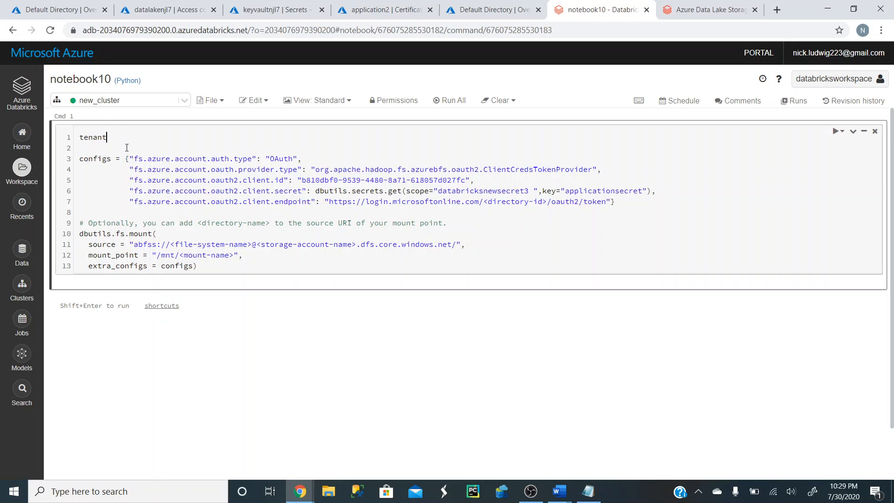
{"action": "type", "text": "_id2 ="}
{"action": "left_click_drag", "start_coordinate": [315, 191], "coordinate": [650, 192]}
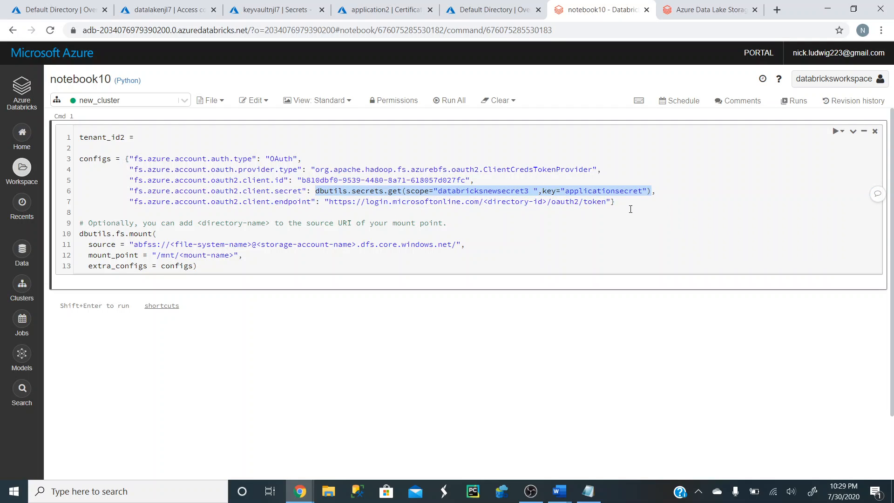
{"action": "key", "text": "ctrl+c"}
{"action": "left_click", "coordinate": [149, 137]}
{"action": "key", "text": "ctrl+v"}
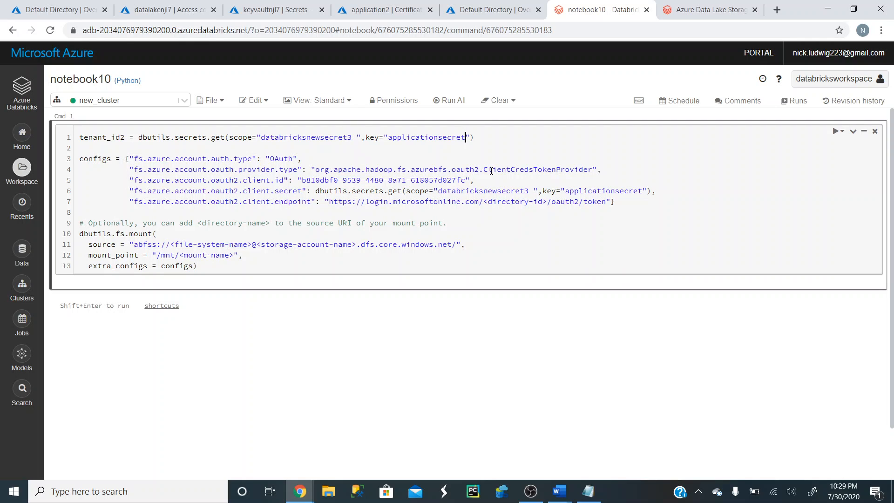
Step: Replace the key in the tenant_id2 line with tenantid2 from the Notepad notes
{"action": "key", "text": "BackSpace"}
{"action": "key", "text": "BackSpace"}
{"action": "key", "text": "BackSpace"}
{"action": "key", "text": "BackSpace"}
{"action": "key", "text": "BackSpace"}
{"action": "key", "text": "BackSpace"}
{"action": "key", "text": "BackSpace"}
{"action": "key", "text": "BackSpace"}
{"action": "key", "text": "BackSpace"}
{"action": "key", "text": "BackSpace"}
{"action": "key", "text": "BackSpace"}
{"action": "key", "text": "BackSpace"}
{"action": "key", "text": "BackSpace"}
{"action": "key", "text": "BackSpace"}
{"action": "key", "text": "BackSpace"}
{"action": "key", "text": "BackSpace"}
{"action": "key", "text": "BackSpace"}
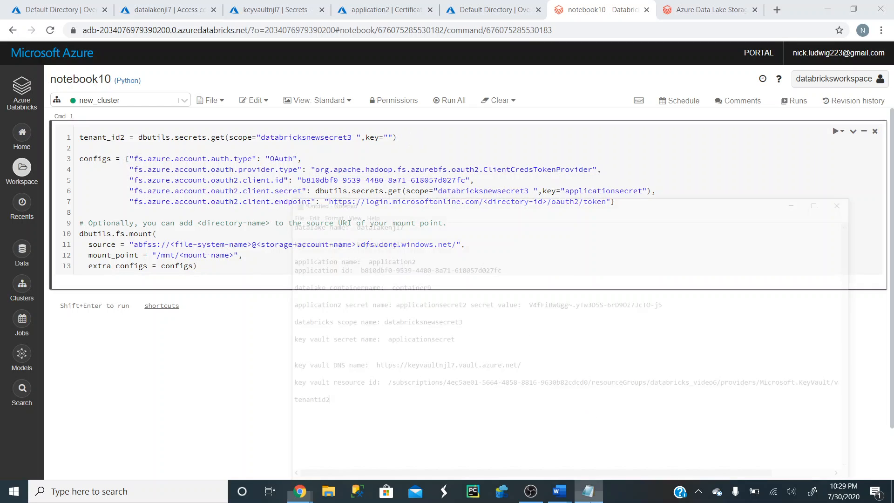
{"action": "left_click", "coordinate": [588, 492]}
{"action": "left_click_drag", "start_coordinate": [274, 375], "coordinate": [226, 371]}
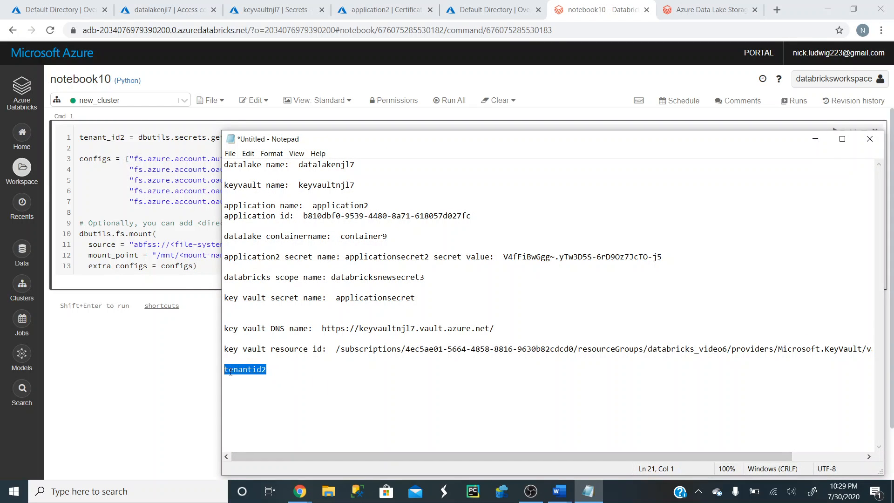
{"action": "left_click", "coordinate": [815, 139]}
{"action": "key", "text": "ctrl+v"}
Step: Copy the tenant_id2 line's dbutils.secrets.get call into a new cell below the mount code and run it
{"action": "left_click", "coordinate": [445, 137]}
{"action": "left_click_drag", "start_coordinate": [445, 137], "coordinate": [280, 145]}
{"action": "left_click_drag", "start_coordinate": [176, 145], "coordinate": [438, 138]}
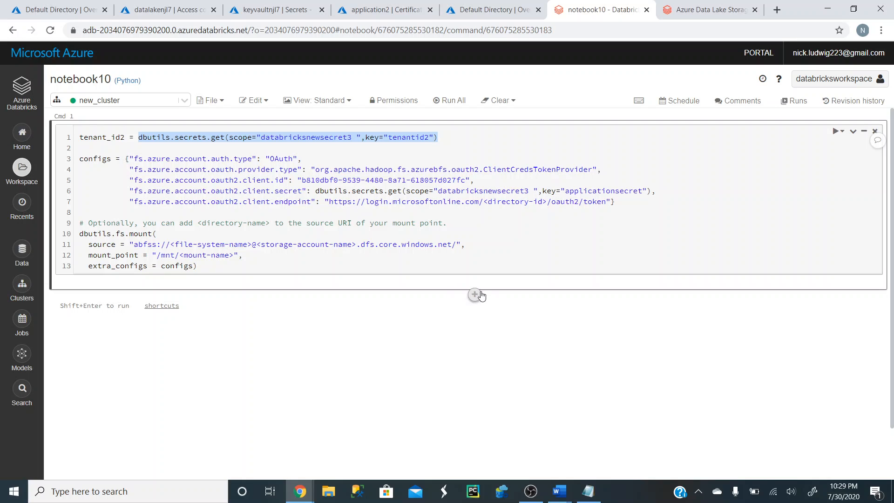
{"action": "left_click", "coordinate": [476, 296]}
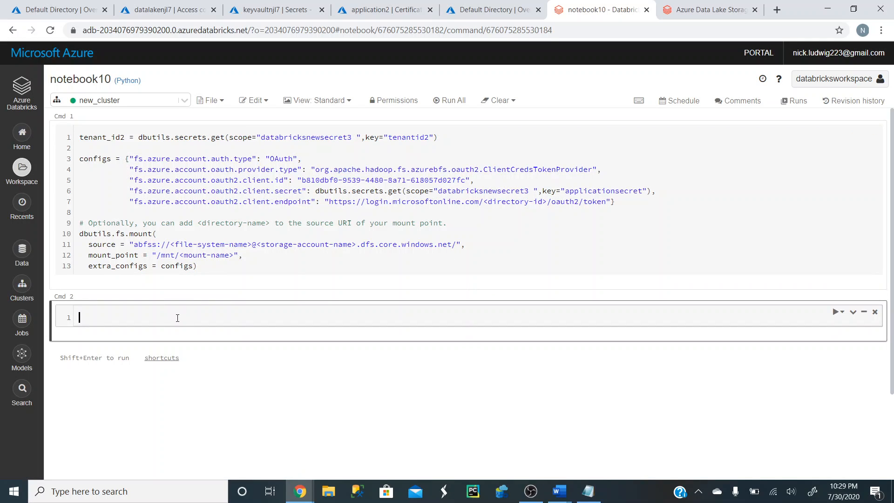
{"action": "key", "text": "ctrl+v"}
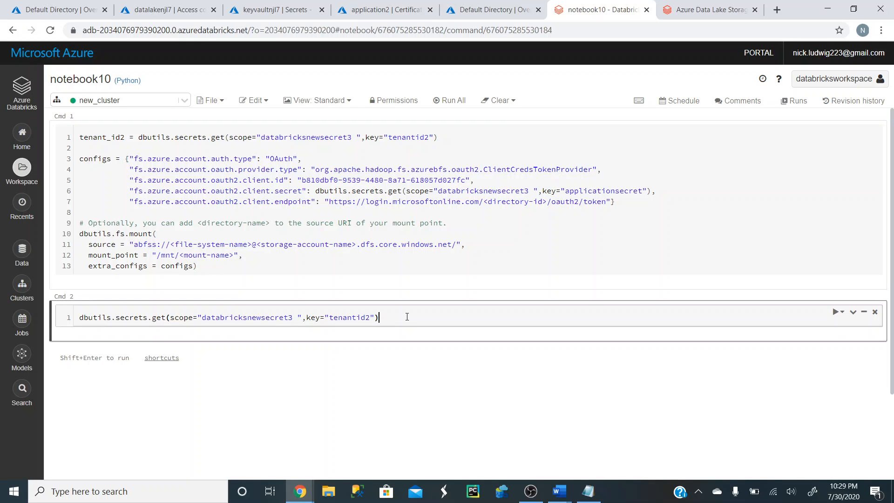
{"action": "key", "text": "shift+Return"}
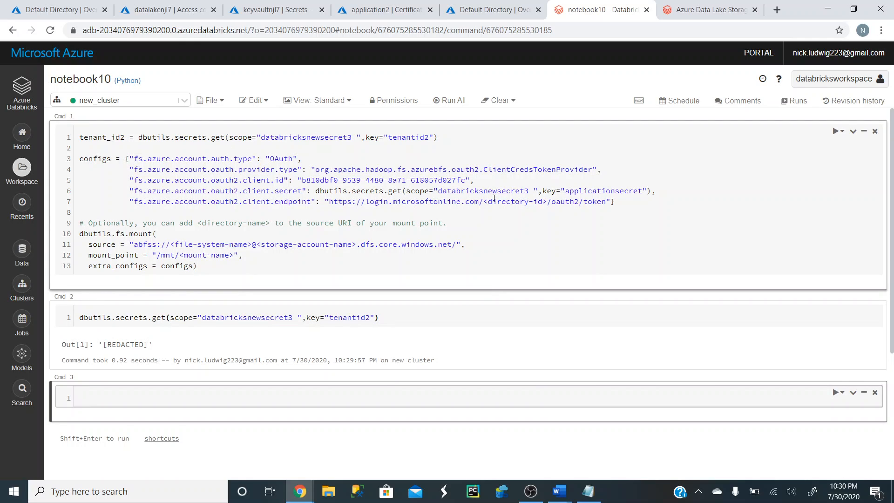
Step: Replace the <directory-id> placeholder in the client.endpoint URL by concatenating the tenant_id2 variable between the two quoted parts
{"action": "left_click", "coordinate": [544, 207]}
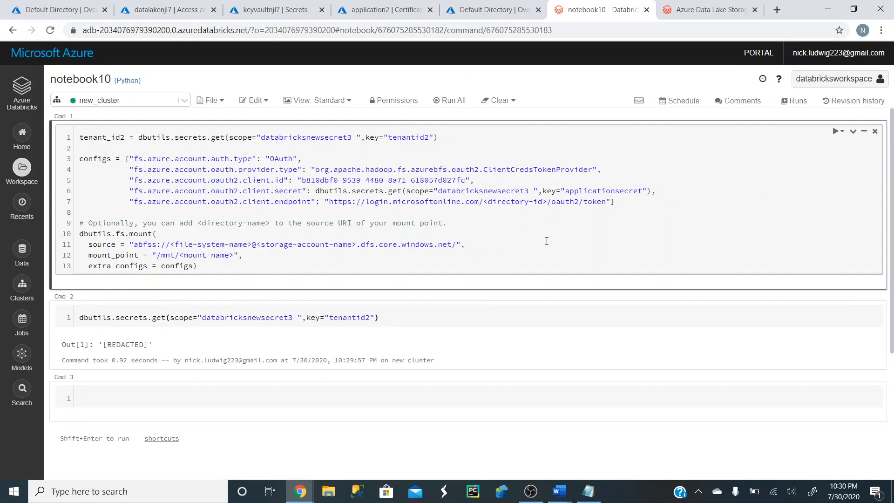
{"action": "key", "text": "BackSpace"}
{"action": "key", "text": "BackSpace"}
{"action": "key", "text": "BackSpace"}
{"action": "key", "text": "BackSpace"}
{"action": "key", "text": "BackSpace"}
{"action": "key", "text": "BackSpace"}
{"action": "key", "text": "BackSpace"}
{"action": "key", "text": "BackSpace"}
{"action": "key", "text": "BackSpace"}
{"action": "key", "text": "BackSpace"}
{"action": "key", "text": "BackSpace"}
{"action": "key", "text": "BackSpace"}
{"action": "key", "text": "BackSpace"}
{"action": "key", "text": "BackSpace"}
{"action": "type", "text": "\""}
{"action": "key", "text": "BackSpace"}
{"action": "type", "text": "+ tenant_id2 + \""}
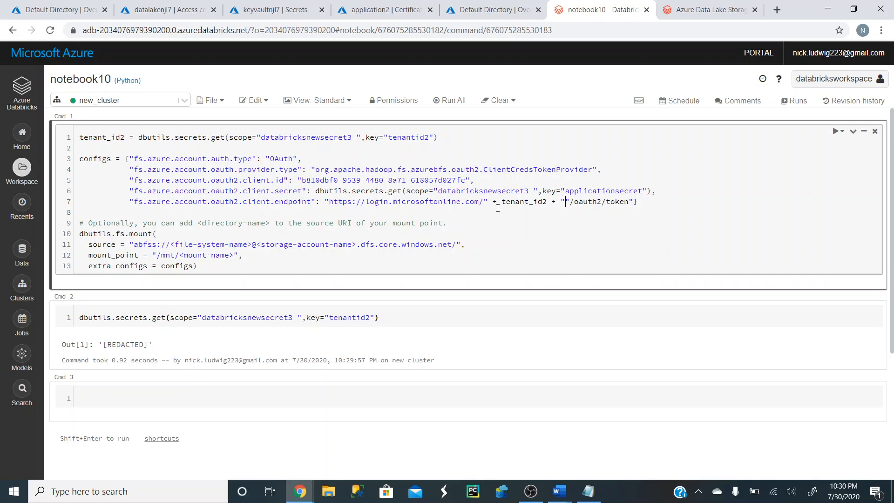
{"action": "key", "text": "Delete"}
Step: Replace the <file-system-name> placeholder in the mount source with container9, the container name from the Notepad notes
{"action": "left_click", "coordinate": [201, 244]}
{"action": "left_click", "coordinate": [164, 10]}
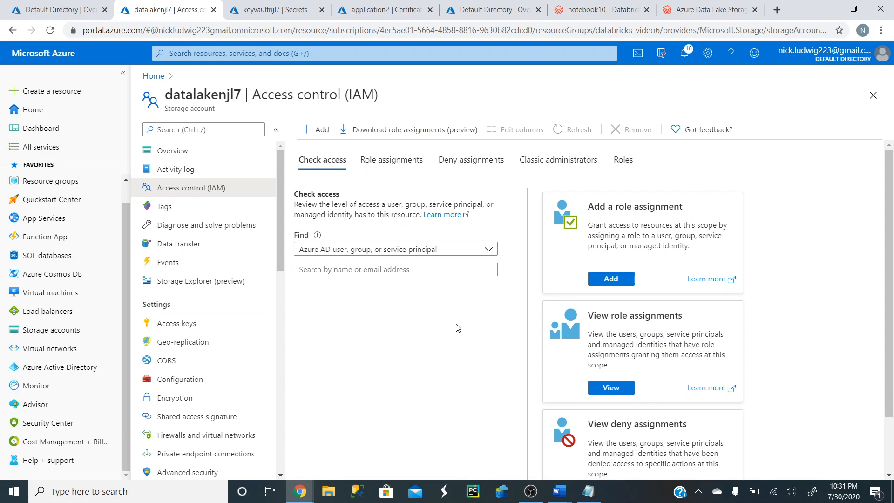
{"action": "left_click", "coordinate": [588, 491]}
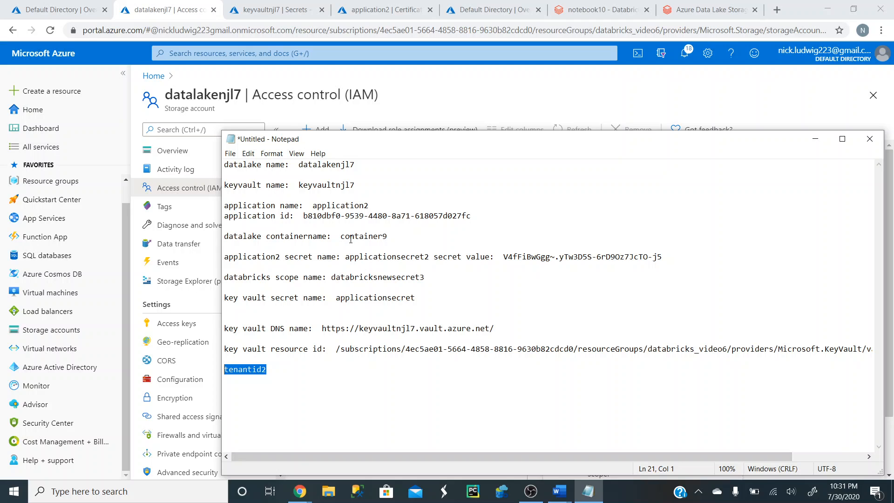
{"action": "left_click", "coordinate": [815, 138]}
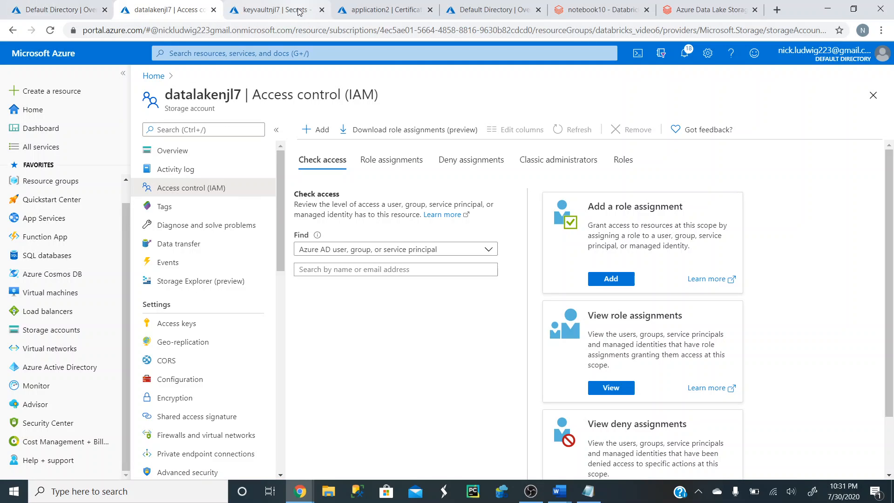
{"action": "left_click", "coordinate": [598, 10]}
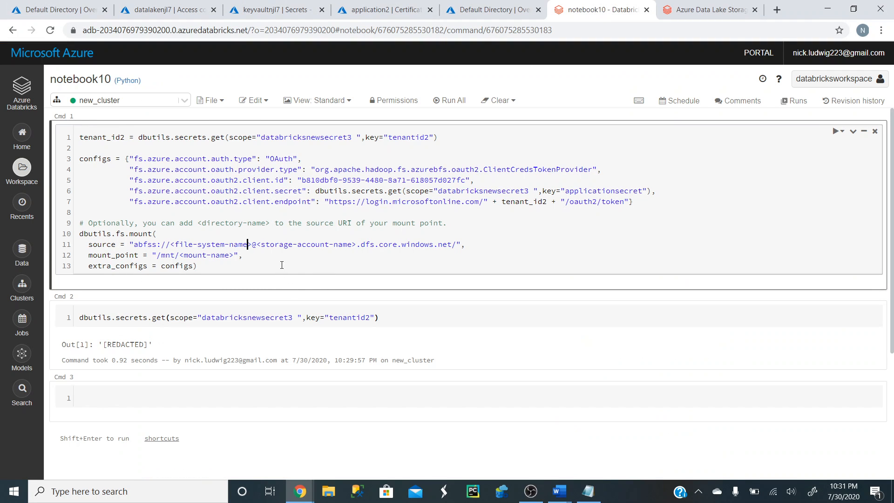
{"action": "key", "text": "BackSpace"}
{"action": "key", "text": "BackSpace"}
{"action": "key", "text": "BackSpace"}
{"action": "key", "text": "BackSpace"}
{"action": "key", "text": "BackSpace"}
{"action": "key", "text": "BackSpace"}
{"action": "key", "text": "BackSpace"}
{"action": "key", "text": "BackSpace"}
{"action": "key", "text": "BackSpace"}
{"action": "key", "text": "BackSpace"}
{"action": "key", "text": "BackSpace"}
{"action": "key", "text": "BackSpace"}
{"action": "key", "text": "BackSpace"}
{"action": "key", "text": "BackSpace"}
{"action": "key", "text": "BackSpace"}
{"action": "key", "text": "BackSpace"}
{"action": "key", "text": "BackSpace"}
{"action": "key", "text": "BackSpace"}
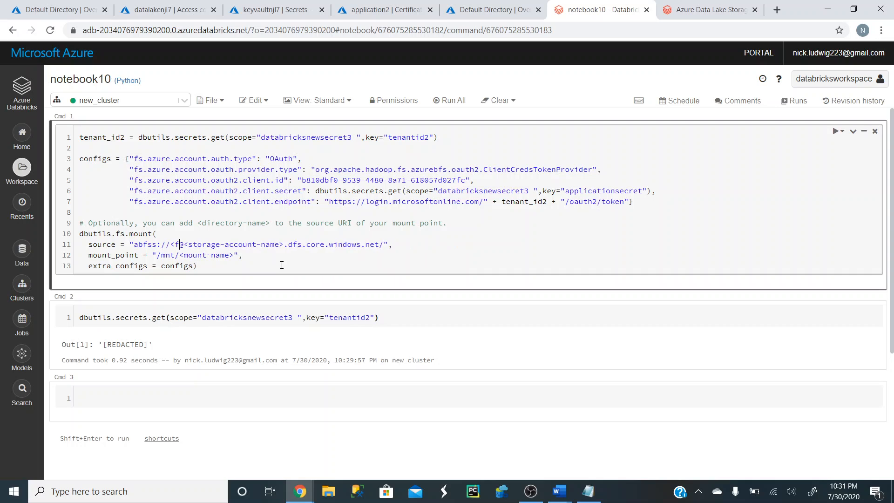
{"action": "type", "text": "container"}
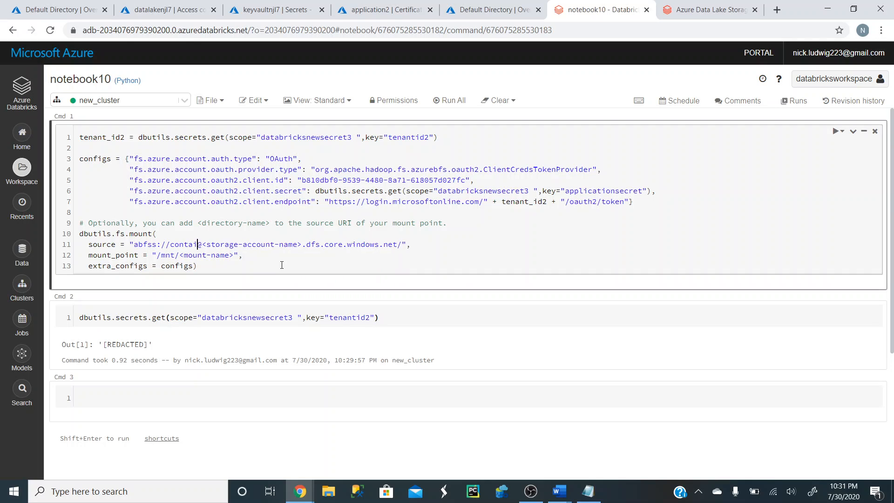
{"action": "type", "text": "9"}
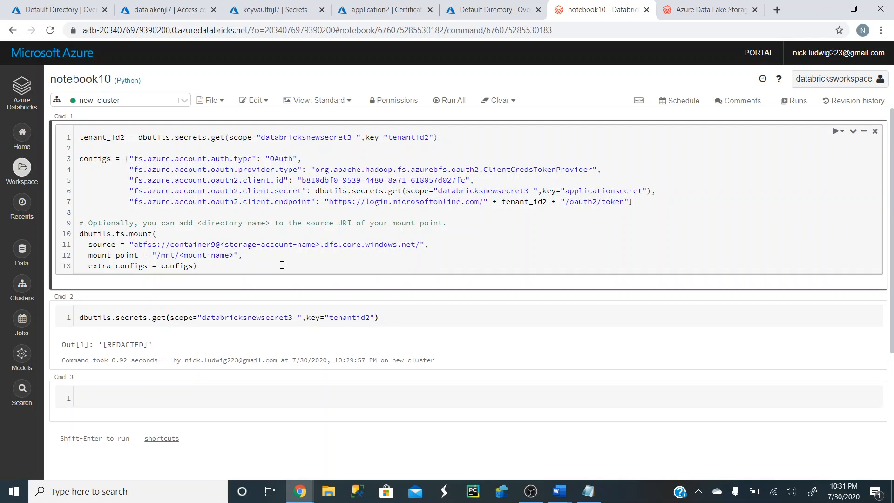
Step: Replace the <storage-account-name> placeholder in the mount source with datalakenjl7 from the Notepad notes
{"action": "left_click", "coordinate": [319, 243]}
{"action": "key", "text": "BackSpace"}
{"action": "key", "text": "BackSpace"}
{"action": "key", "text": "BackSpace"}
{"action": "key", "text": "BackSpace"}
{"action": "key", "text": "BackSpace"}
{"action": "key", "text": "BackSpace"}
{"action": "key", "text": "BackSpace"}
{"action": "key", "text": "BackSpace"}
{"action": "key", "text": "BackSpace"}
{"action": "key", "text": "BackSpace"}
{"action": "key", "text": "BackSpace"}
{"action": "key", "text": "BackSpace"}
{"action": "key", "text": "BackSpace"}
{"action": "key", "text": "BackSpace"}
{"action": "key", "text": "BackSpace"}
{"action": "key", "text": "BackSpace"}
{"action": "key", "text": "BackSpace"}
{"action": "key", "text": "BackSpace"}
{"action": "key", "text": "BackSpace"}
{"action": "key", "text": "BackSpace"}
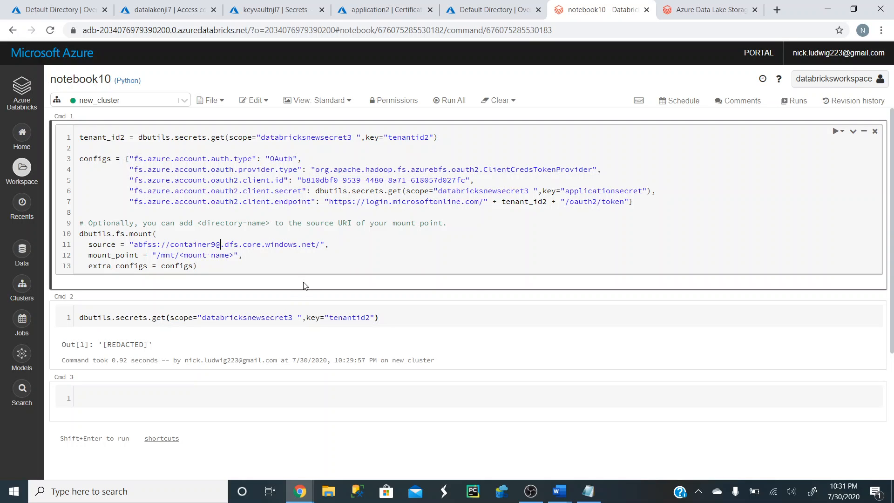
{"action": "left_click", "coordinate": [588, 491]}
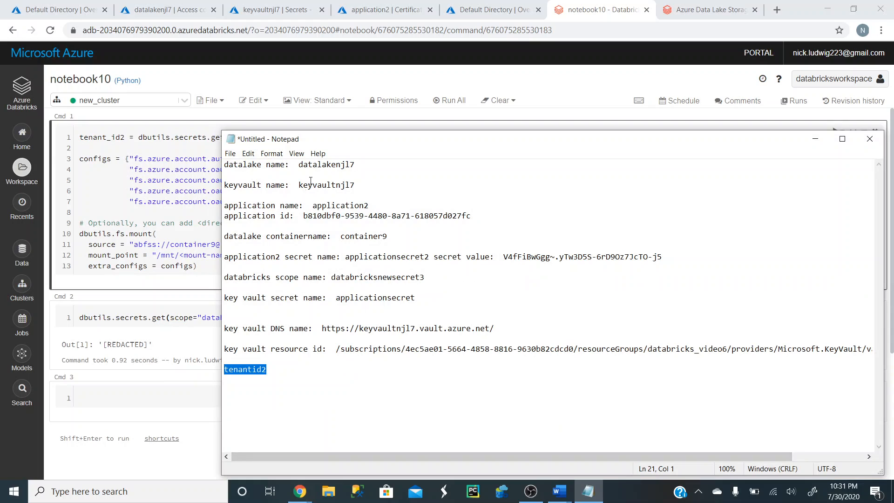
{"action": "left_click_drag", "start_coordinate": [359, 166], "coordinate": [299, 168]}
{"action": "key", "text": "ctrl+c"}
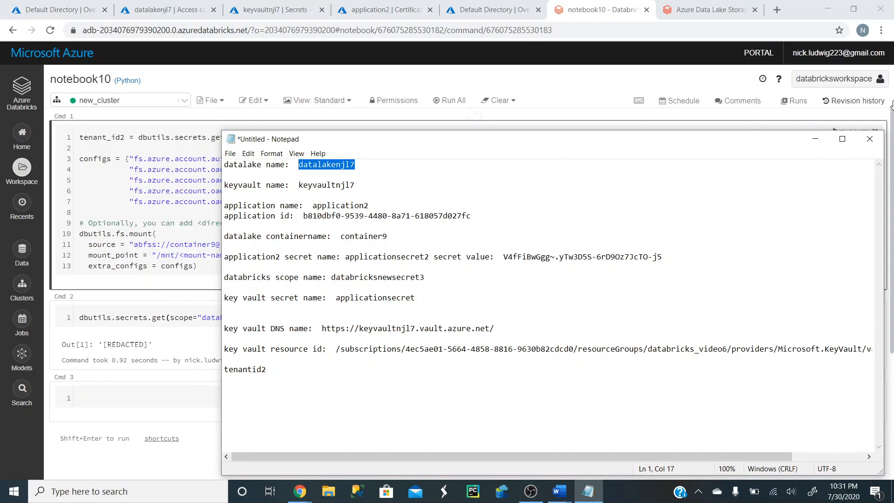
{"action": "left_click", "coordinate": [816, 139]}
{"action": "key", "text": "ctrl+v"}
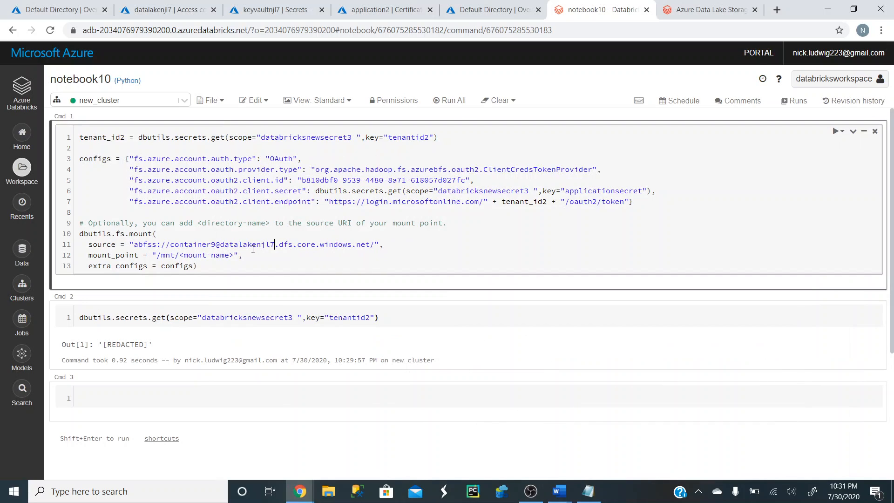
Step: Replace the <mount-name> placeholder in mount_point with datalakenewmount11 and run the mount cell
{"action": "left_click", "coordinate": [231, 256]}
{"action": "key", "text": "Delete"}
{"action": "key", "text": "BackSpace"}
{"action": "key", "text": "BackSpace"}
{"action": "key", "text": "BackSpace"}
{"action": "key", "text": "BackSpace"}
{"action": "key", "text": "BackSpace"}
{"action": "key", "text": "BackSpace"}
{"action": "key", "text": "BackSpace"}
{"action": "key", "text": "BackSpace"}
{"action": "key", "text": "BackSpace"}
{"action": "key", "text": "BackSpace"}
{"action": "key", "text": "BackSpace"}
{"action": "type", "text": "datalakenewmount11"}
{"action": "left_click", "coordinate": [262, 265]}
{"action": "key", "text": "shift+Return"}
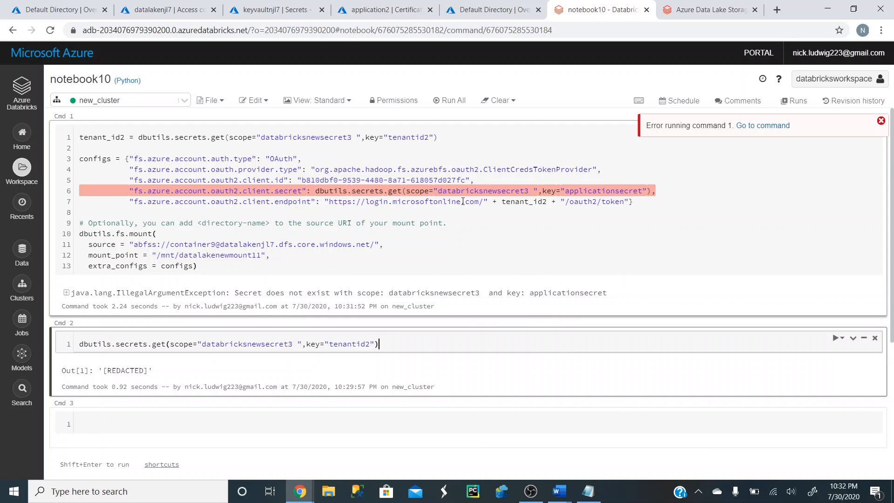
Step: Copy the key vault secret name applicationsecret from the Notepad notes
{"action": "left_click", "coordinate": [624, 194]}
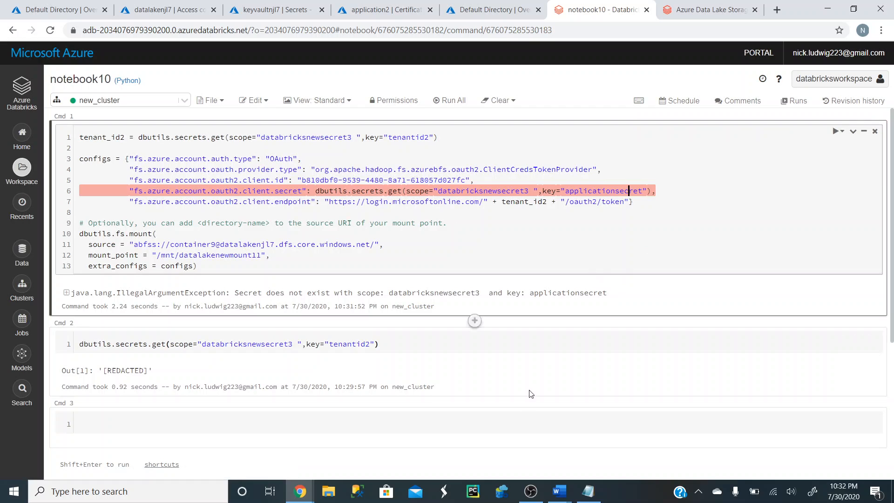
{"action": "left_click", "coordinate": [588, 498]}
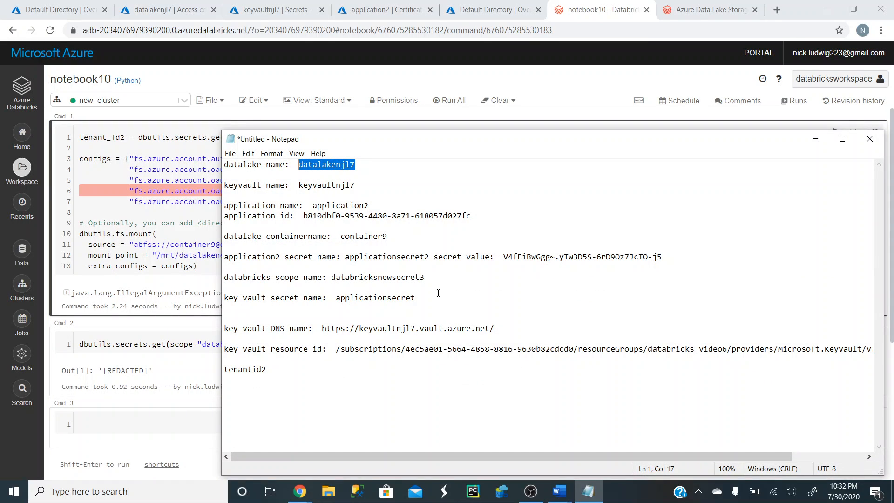
{"action": "left_click", "coordinate": [439, 293]}
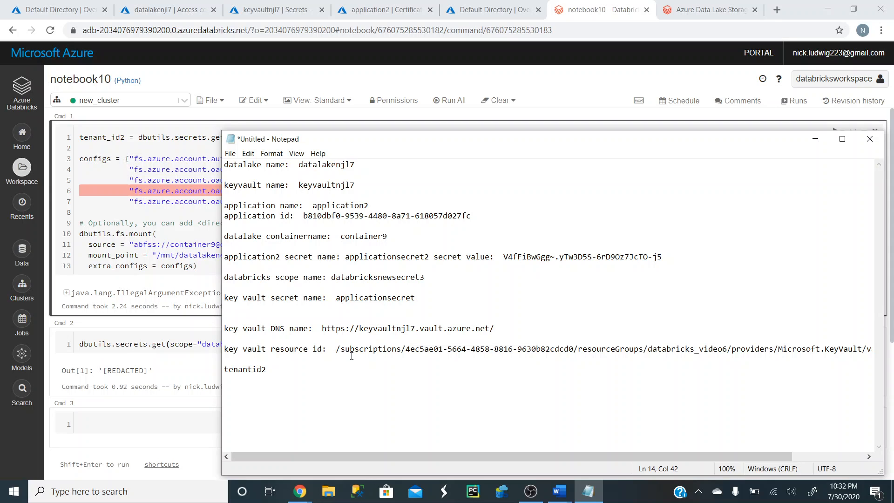
{"action": "left_click_drag", "start_coordinate": [415, 298], "coordinate": [336, 298]}
{"action": "left_click", "coordinate": [377, 313]}
{"action": "left_click_drag", "start_coordinate": [416, 298], "coordinate": [335, 302]}
{"action": "key", "text": "ctrl+c"}
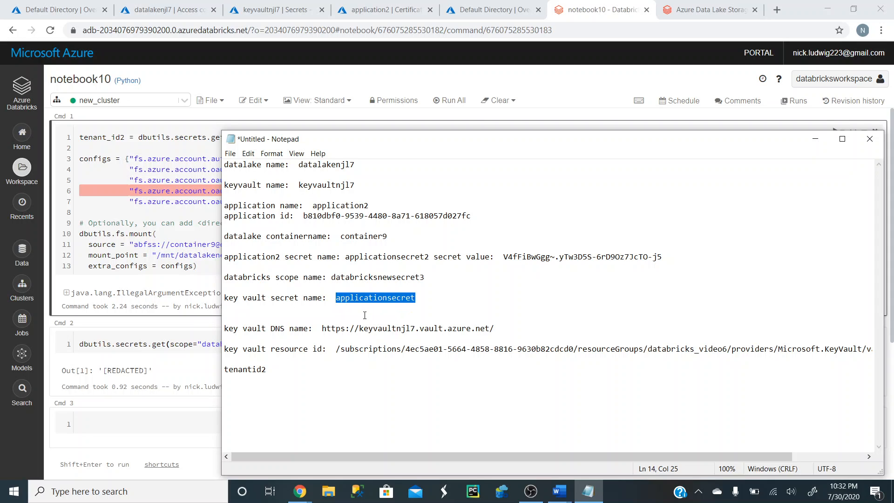
Step: Replace the key in the client.secret line with the copied name applicationsecret and rerun the mount cell
{"action": "left_click", "coordinate": [815, 139]}
{"action": "left_click", "coordinate": [639, 191]}
{"action": "key", "text": "BackSpace"}
{"action": "key", "text": "BackSpace"}
{"action": "key", "text": "BackSpace"}
{"action": "key", "text": "BackSpace"}
{"action": "key", "text": "BackSpace"}
{"action": "key", "text": "BackSpace"}
{"action": "key", "text": "BackSpace"}
{"action": "key", "text": "BackSpace"}
{"action": "key", "text": "BackSpace"}
{"action": "key", "text": "BackSpace"}
{"action": "key", "text": "BackSpace"}
{"action": "key", "text": "BackSpace"}
{"action": "key", "text": "BackSpace"}
{"action": "key", "text": "BackSpace"}
{"action": "key", "text": "BackSpace"}
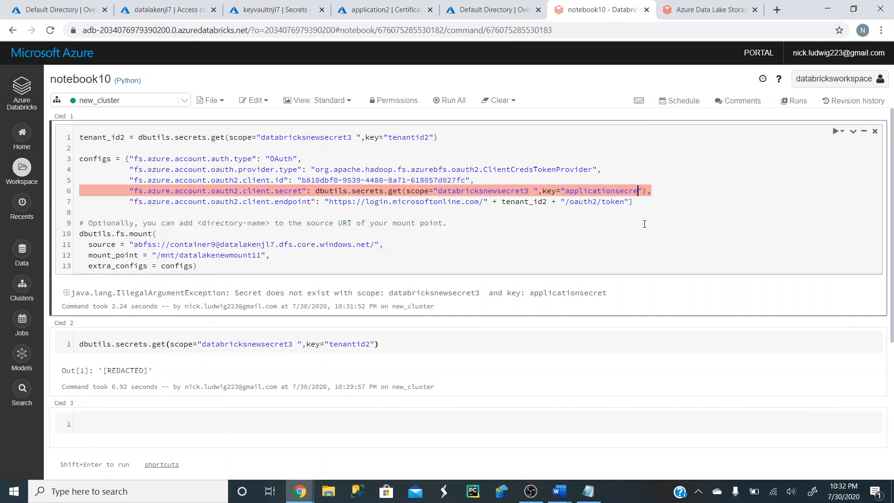
{"action": "key", "text": "BackSpace"}
{"action": "key", "text": "BackSpace"}
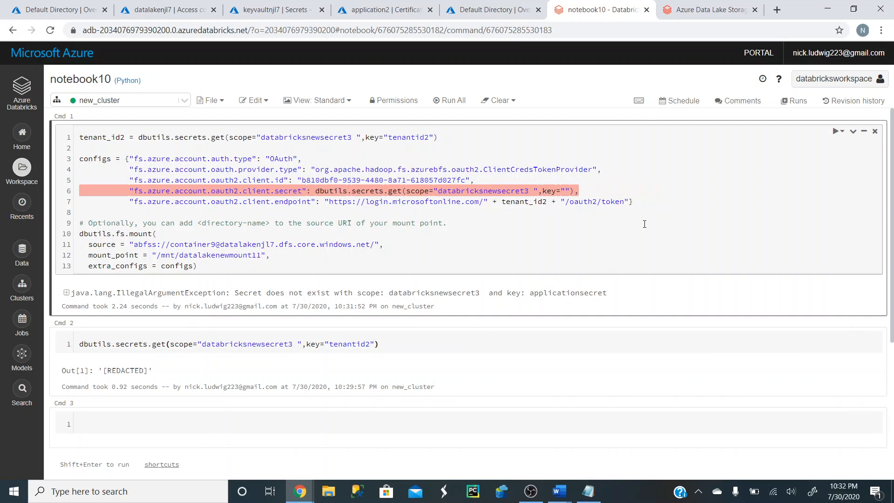
{"action": "key", "text": "ctrl+v"}
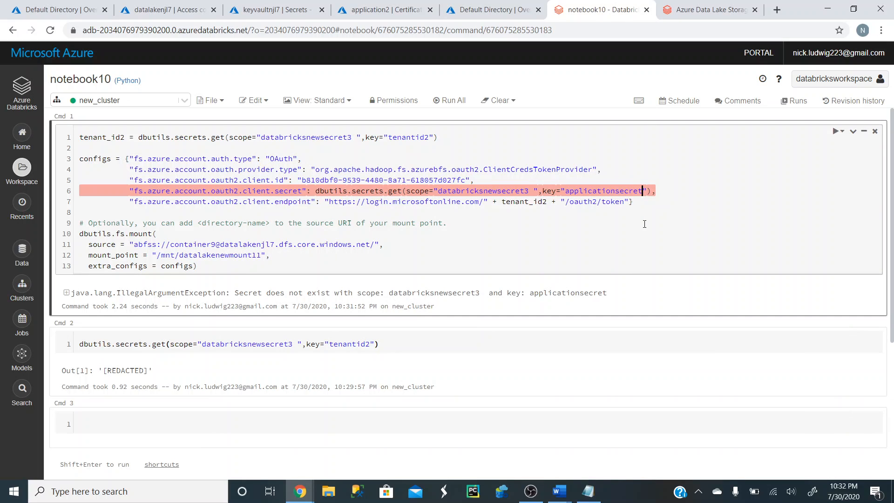
{"action": "left_click", "coordinate": [657, 191]}
{"action": "key", "text": "shift+Return"}
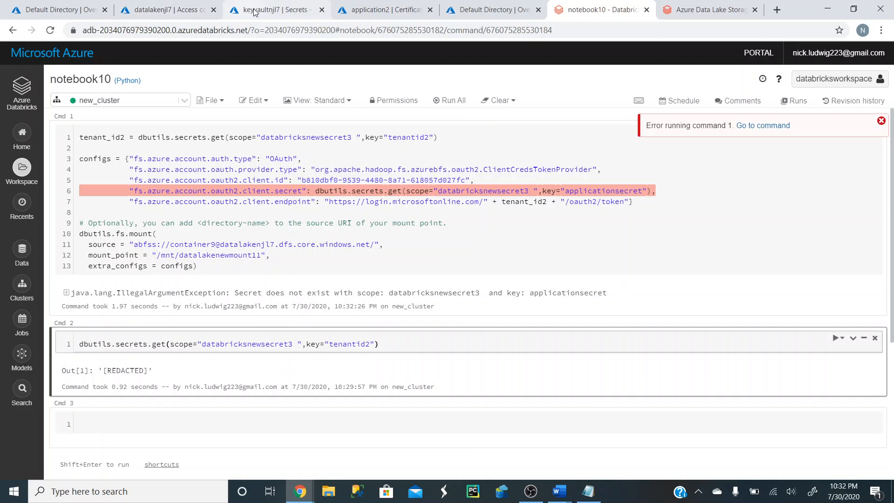
Step: Check the secret names in keyvaultnjl7, change the client.secret key to applicationsecret2 and rerun the mount cell
{"action": "left_click", "coordinate": [268, 9]}
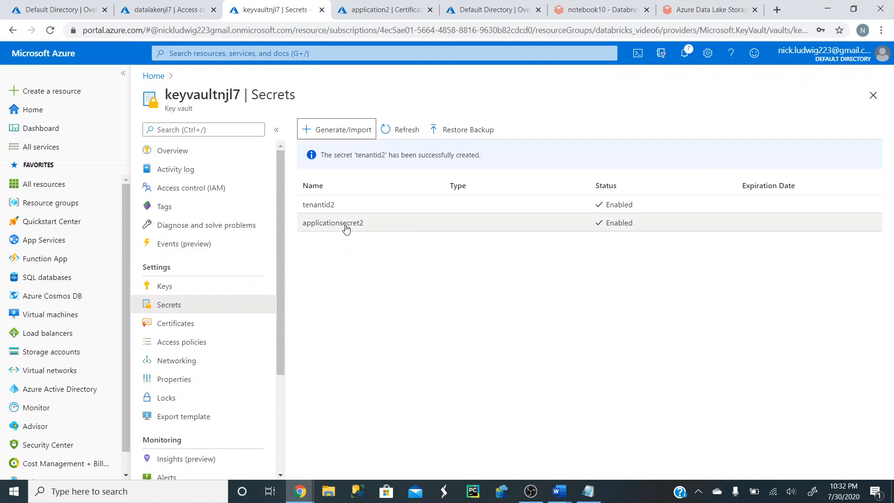
{"action": "left_click", "coordinate": [610, 14]}
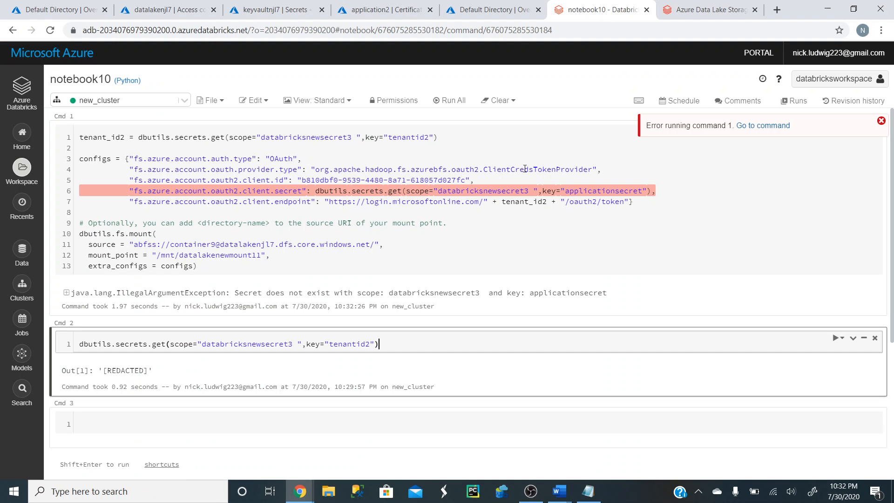
{"action": "left_click", "coordinate": [641, 194]}
{"action": "type", "text": "2"}
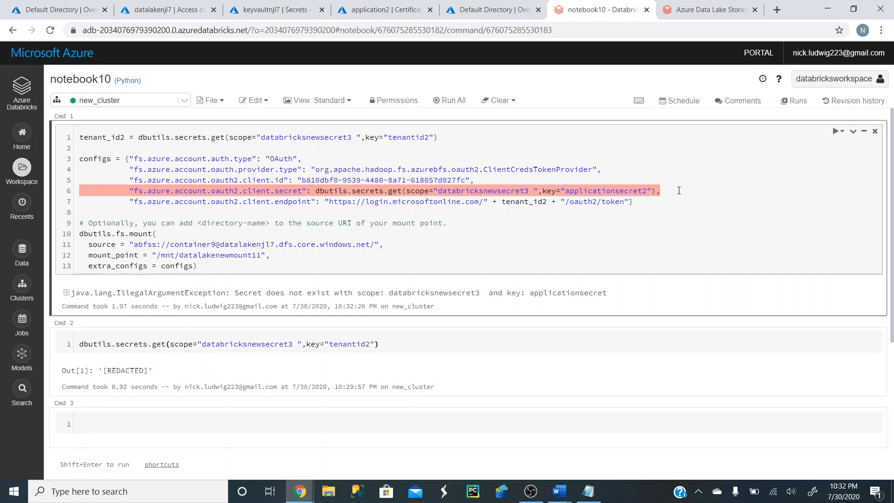
{"action": "key", "text": "shift+Return"}
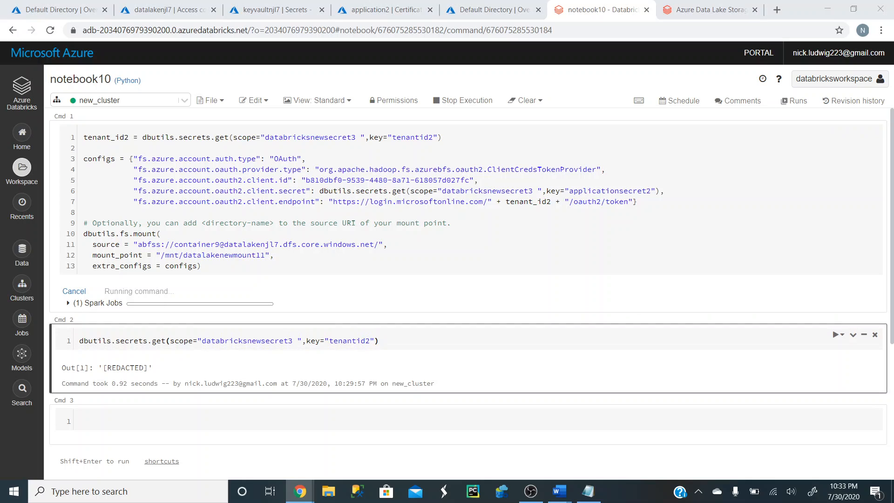
Step: Fill the empty third cell with Spark code reading /mnt/newmount/data.csv into df, with header and inferSchema set to true
{"action": "key", "text": "alt+Tab"}
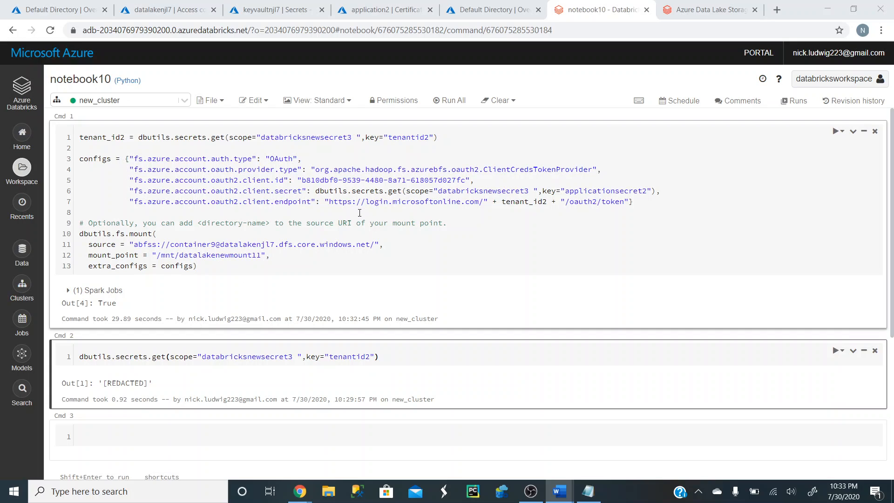
{"action": "scroll", "coordinate": [410, 321], "scroll_direction": "down", "scroll_amount": 3}
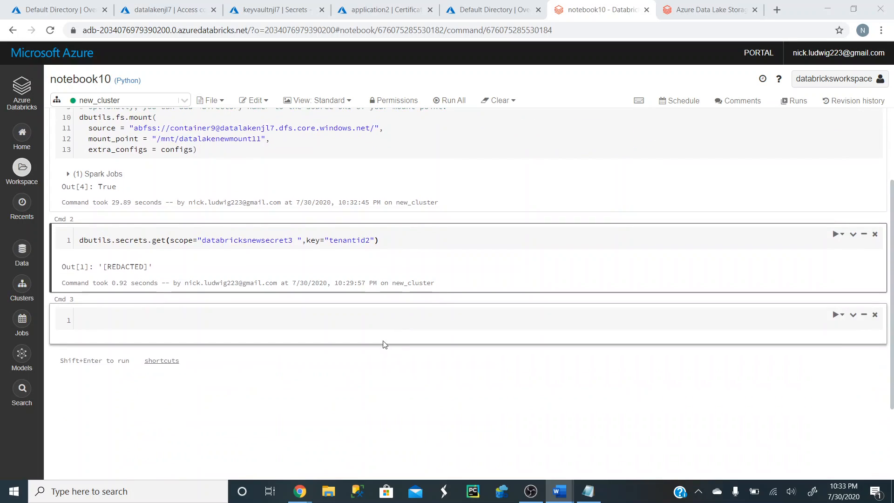
{"action": "left_click", "coordinate": [400, 320]}
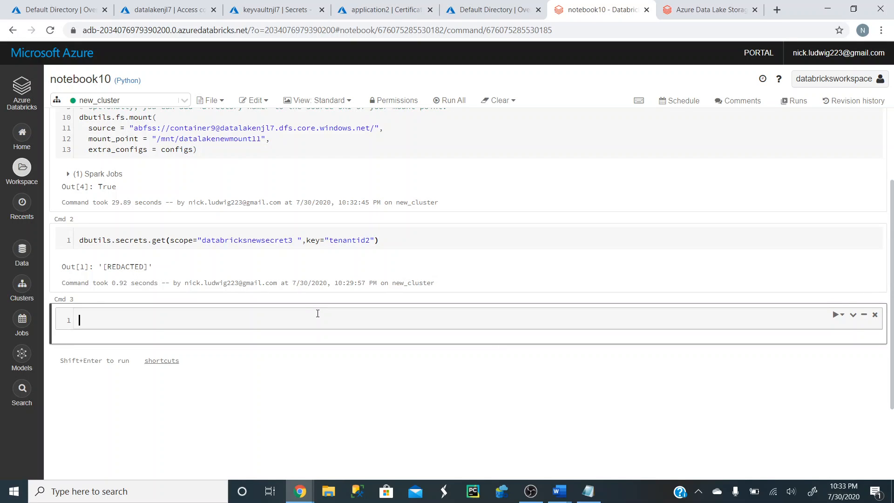
{"action": "scroll", "coordinate": [318, 313], "scroll_direction": "up", "scroll_amount": 3}
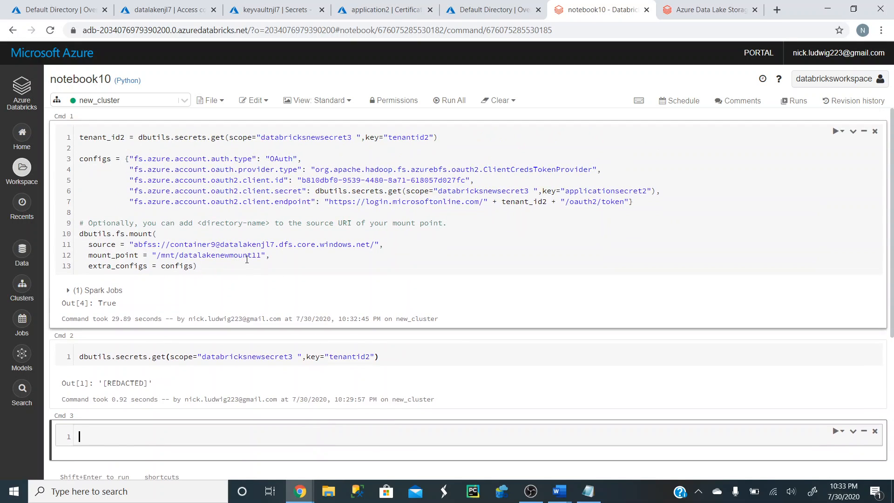
{"action": "scroll", "coordinate": [246, 258], "scroll_direction": "down", "scroll_amount": 2}
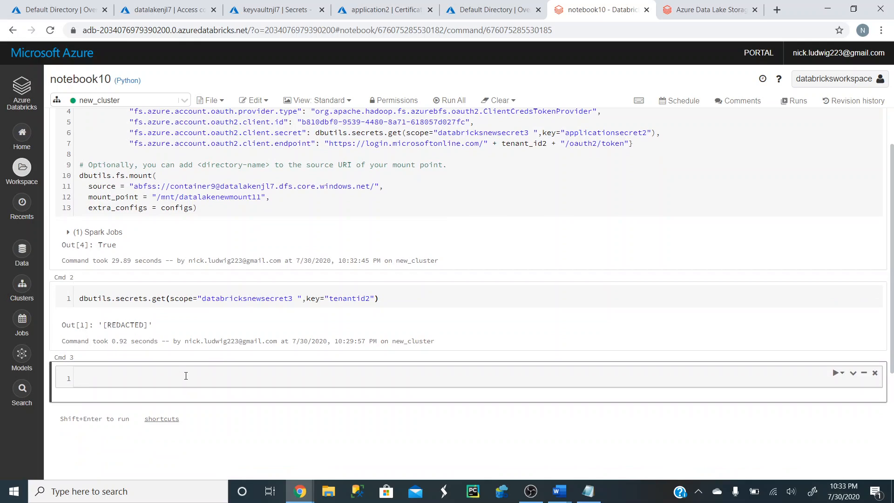
{"action": "type", "text": "df = (spark          .read          .option(\"header\", \"true\")          .option(\"inferSchema\", \"true\")         .csv(\"/mnt/newmount/data.csv\"))"}
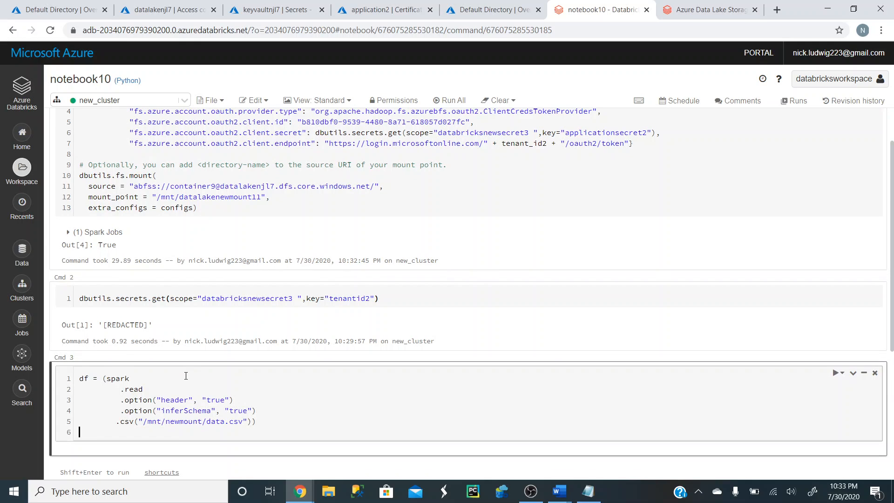
{"action": "scroll", "coordinate": [91, 333], "scroll_direction": "down", "scroll_amount": 2}
{"action": "left_click", "coordinate": [89, 320]}
{"action": "type", "text": "2"}
{"action": "key", "text": "BackSpace"}
{"action": "key", "text": "BackSpace"}
{"action": "key", "text": "BackSpace"}
{"action": "type", "text": "df"}
{"action": "key", "text": "BackSpace"}
{"action": "key", "text": "BackSpace"}
{"action": "type", "text": "df"}
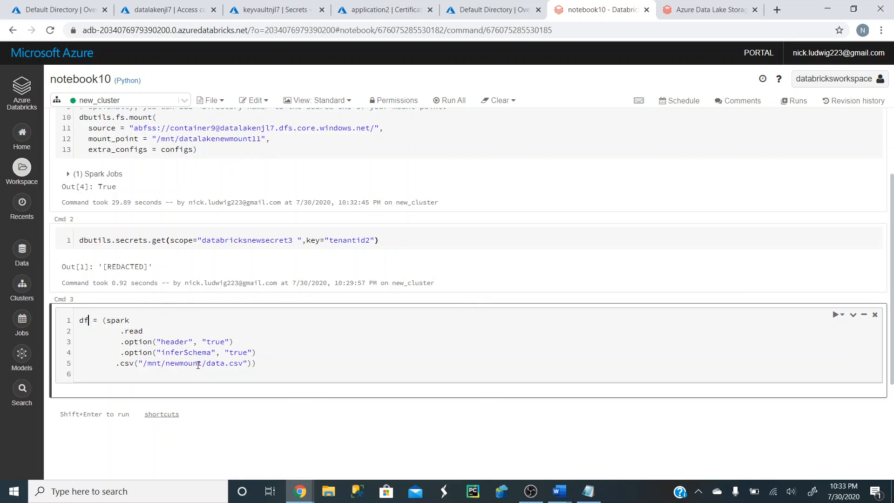
Step: Replace newmount in the third cell's CSV path with datalakenewmount11, the mount name used in the mount code
{"action": "left_click", "coordinate": [201, 364]}
{"action": "key", "text": "BackSpace"}
{"action": "key", "text": "BackSpace"}
{"action": "key", "text": "BackSpace"}
{"action": "key", "text": "BackSpace"}
{"action": "key", "text": "BackSpace"}
{"action": "key", "text": "BackSpace"}
{"action": "key", "text": "BackSpace"}
{"action": "key", "text": "BackSpace"}
{"action": "scroll", "coordinate": [212, 382], "scroll_direction": "up", "scroll_amount": 2}
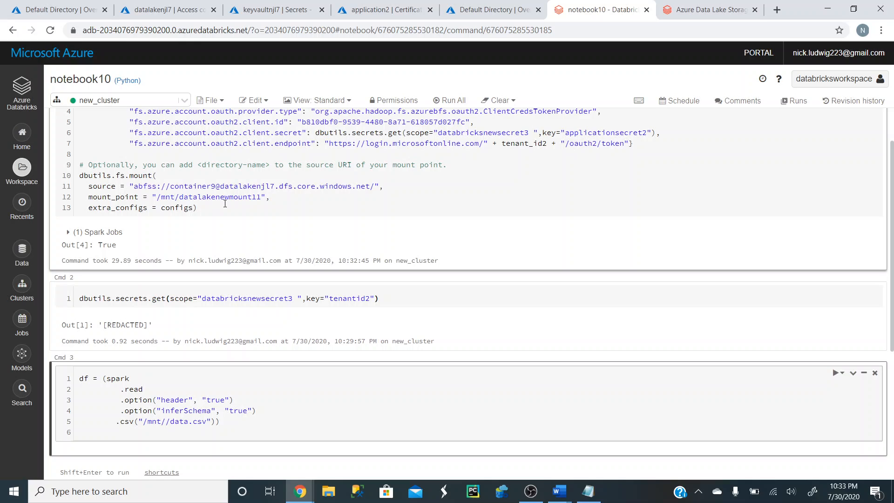
{"action": "scroll", "coordinate": [247, 232], "scroll_direction": "down", "scroll_amount": 3}
{"action": "type", "text": "dat"}
{"action": "type", "text": "alakenewmou"}
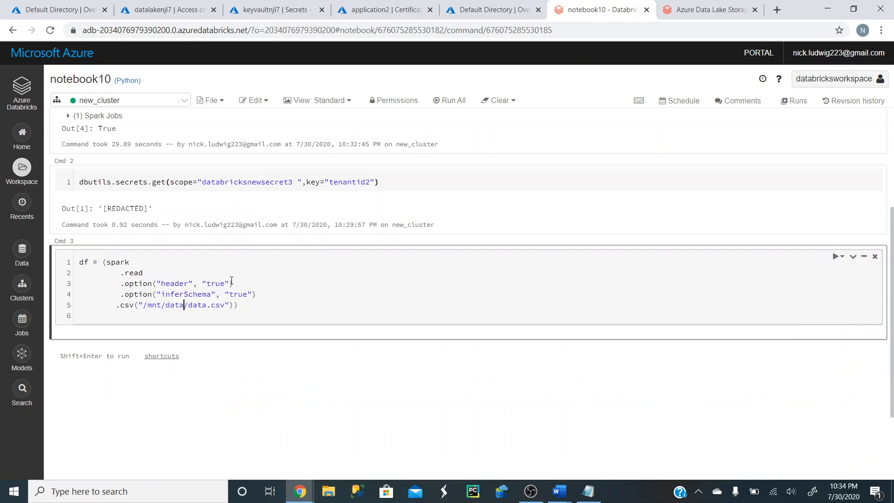
{"action": "type", "text": "nt11"}
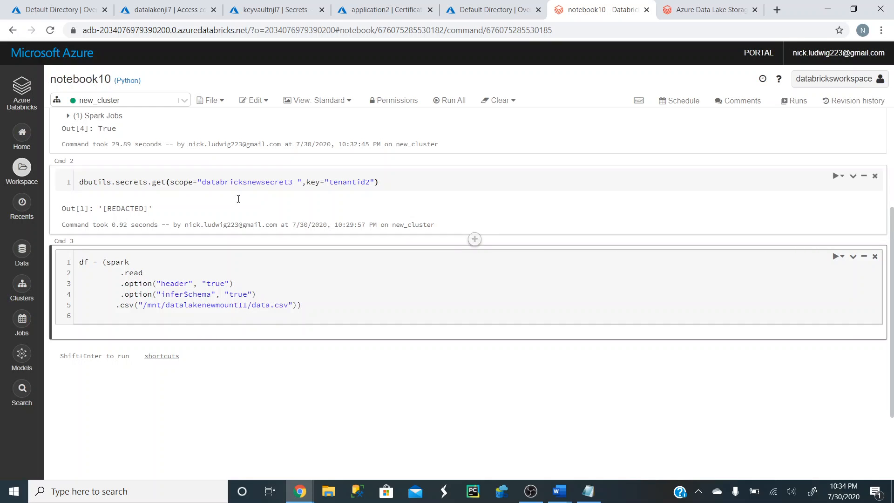
Step: Insert the folder9/ subfolder before data.csv in the third cell's CSV path
{"action": "left_click", "coordinate": [162, 14]}
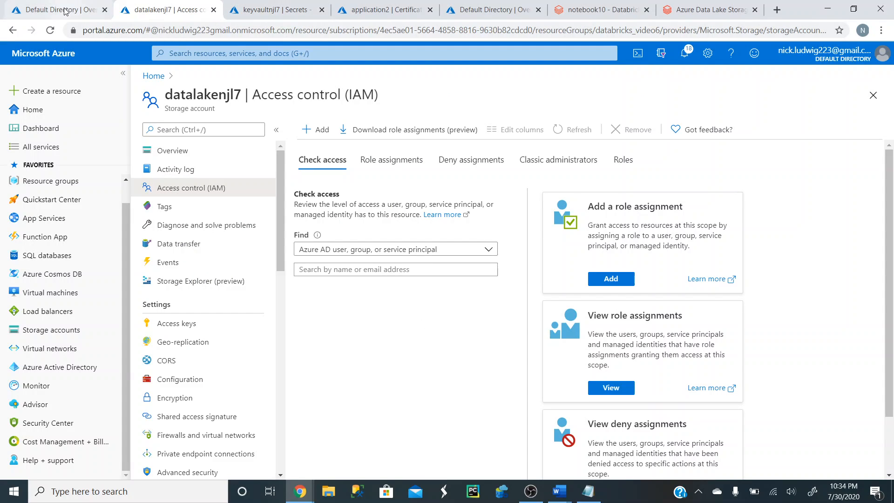
{"action": "left_click", "coordinate": [584, 9]}
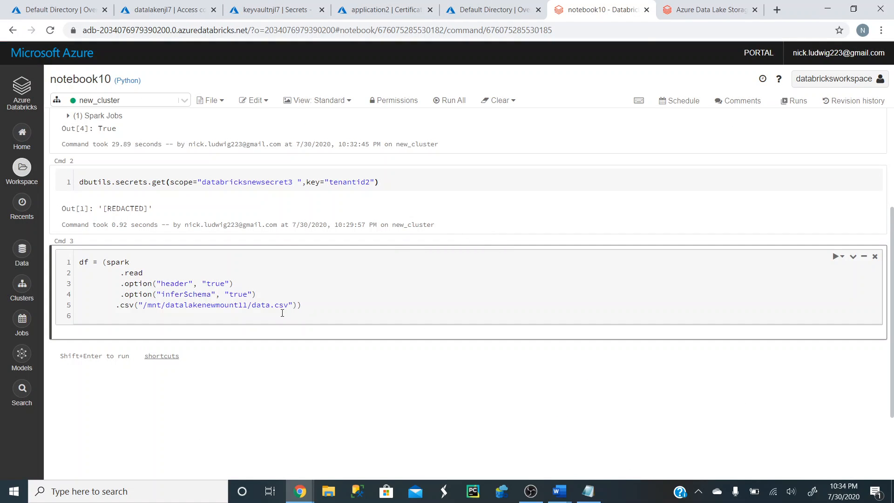
{"action": "key", "text": "Right"}
{"action": "type", "text": "folder9/"}
{"action": "key", "text": "BackSpace"}
{"action": "key", "text": "BackSpace"}
{"action": "key", "text": "BackSpace"}
{"action": "key", "text": "BackSpace"}
{"action": "key", "text": "BackSpace"}
{"action": "key", "text": "BackSpace"}
{"action": "key", "text": "BackSpace"}
{"action": "key", "text": "BackSpace"}
{"action": "type", "text": "folder9/"}
Step: Add a display(df) line below the CSV read code and run the cell
{"action": "key", "text": "Return"}
{"action": "type", "text": "di"}
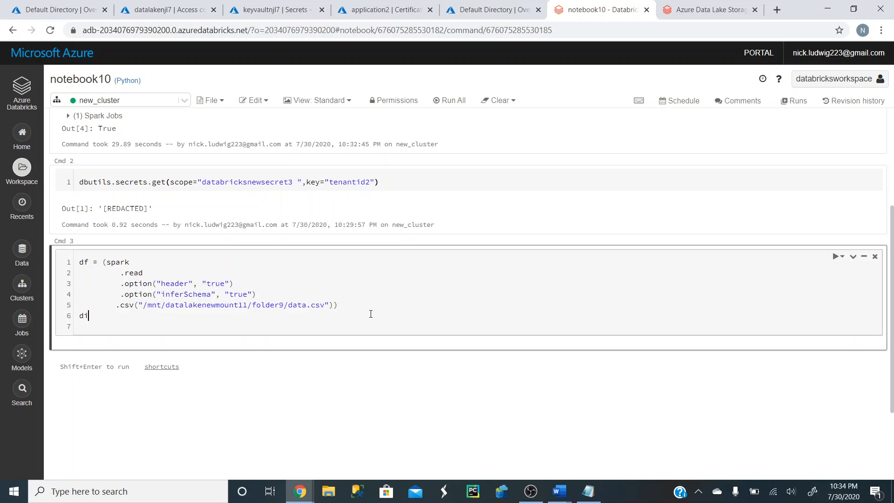
{"action": "type", "text": "splay(df"}
{"action": "key", "text": "shift+Return"}
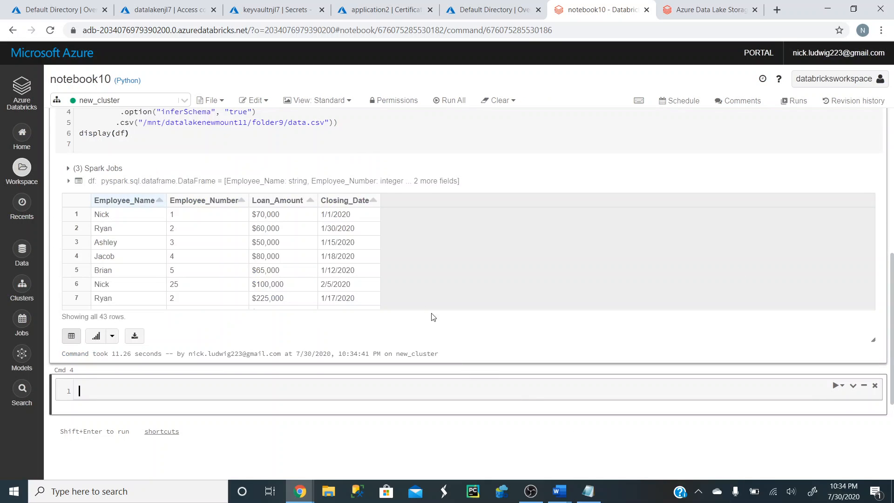
{"action": "scroll", "coordinate": [495, 295], "scroll_direction": "up", "scroll_amount": 3}
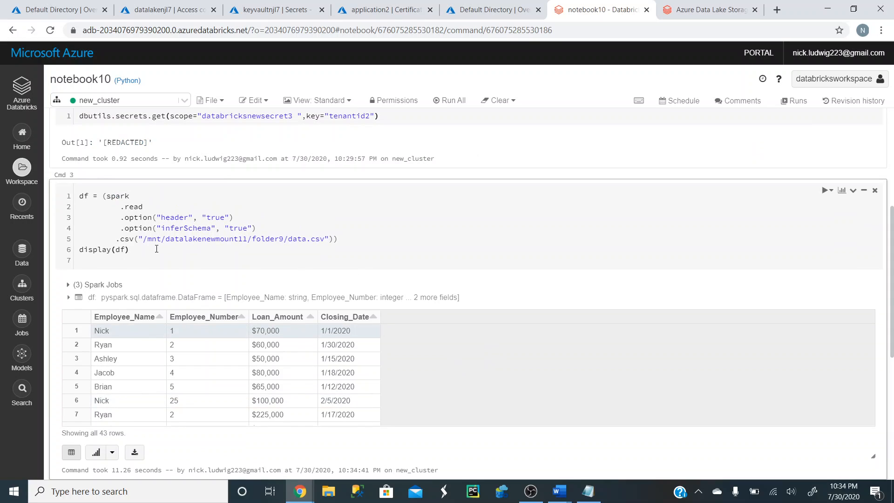
{"action": "scroll", "coordinate": [240, 245], "scroll_direction": "up", "scroll_amount": 2}
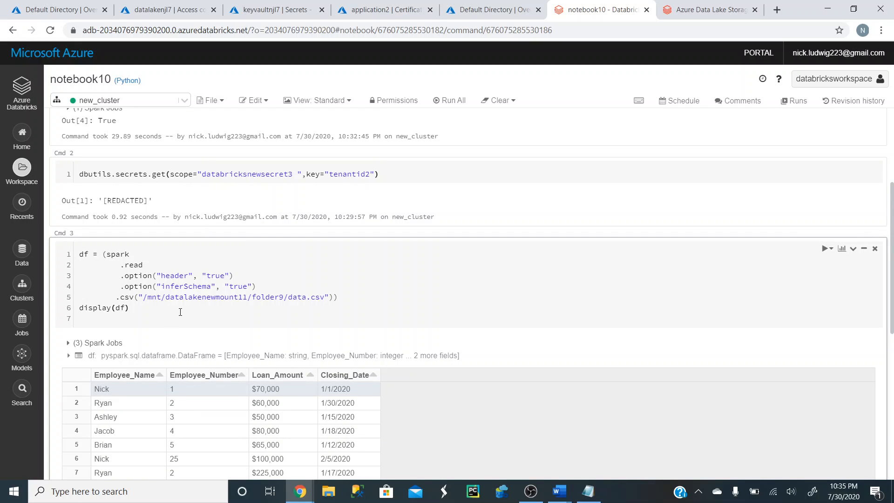
{"action": "scroll", "coordinate": [331, 285], "scroll_direction": "down", "scroll_amount": 4}
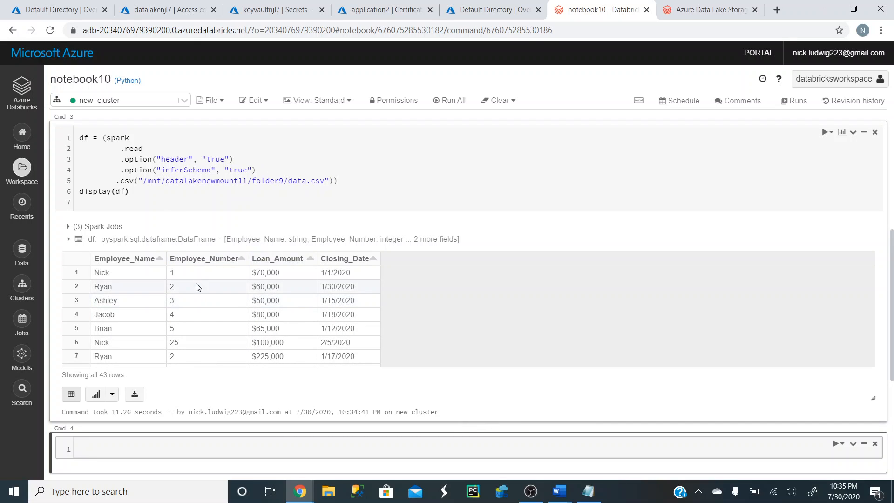
{"action": "scroll", "coordinate": [186, 286], "scroll_direction": "down", "scroll_amount": 2}
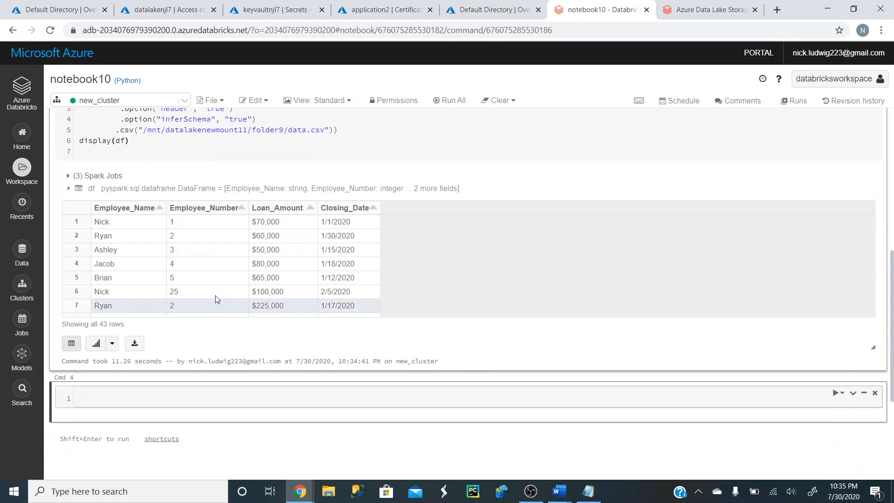
{"action": "scroll", "coordinate": [216, 295], "scroll_direction": "up", "scroll_amount": 2}
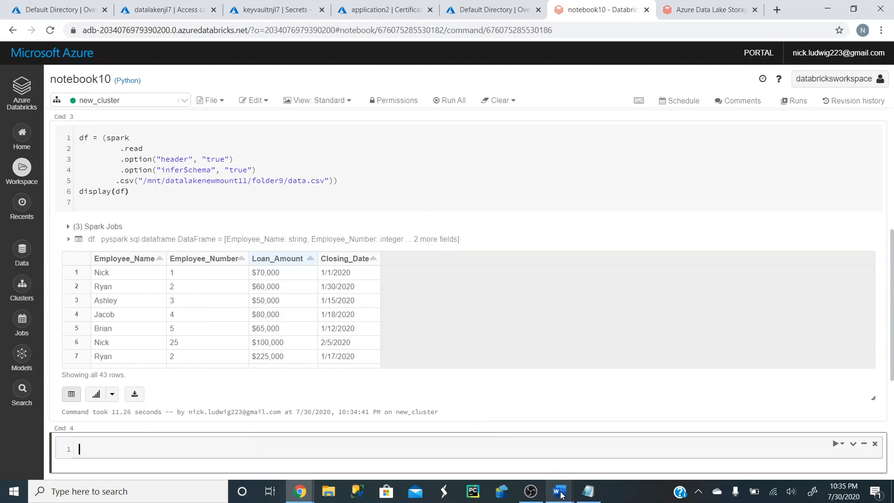
{"action": "mouse_move", "coordinate": [534, 497]}
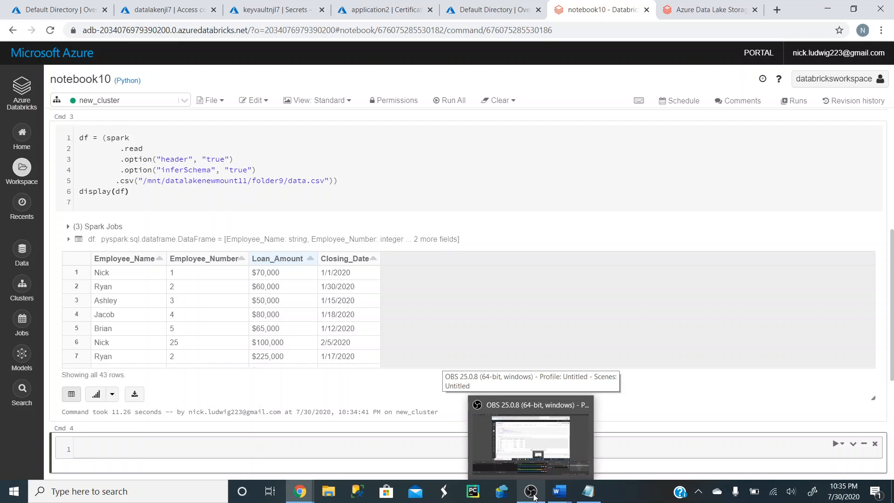